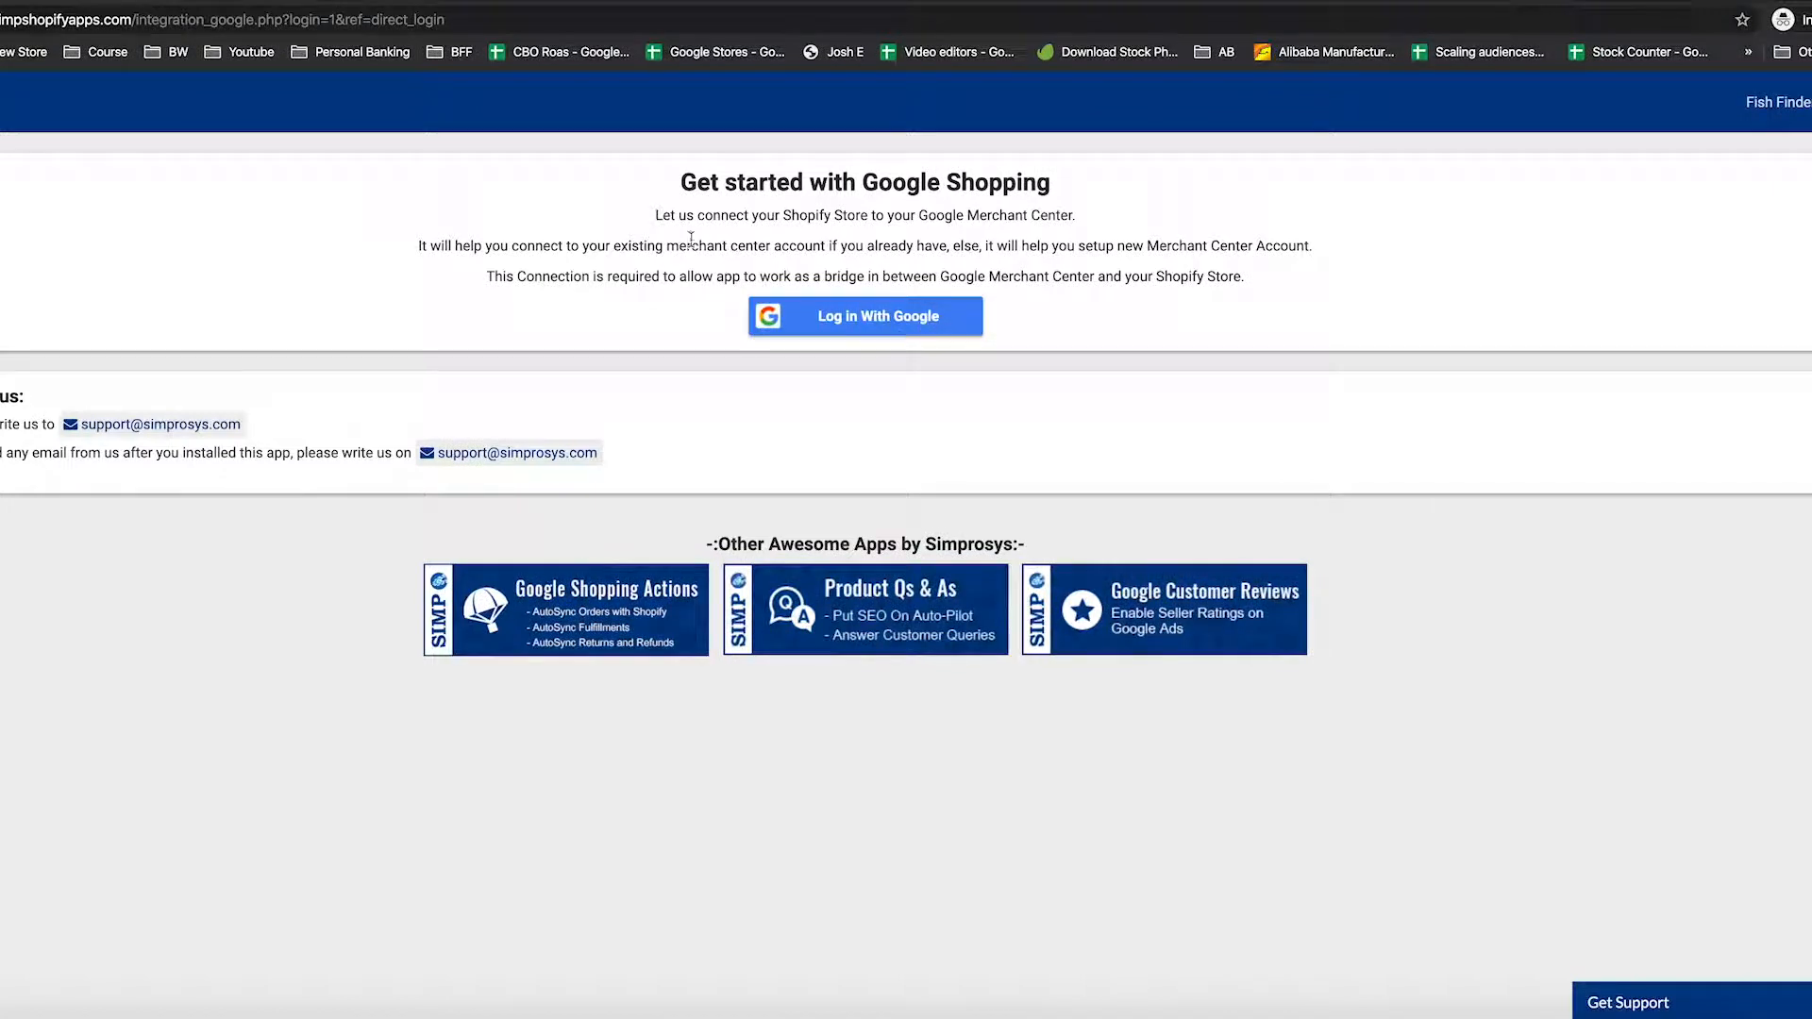
Sign in with Google using the store's account email and password
drag(670, 245, 770, 247)
click(802, 250)
click(887, 324)
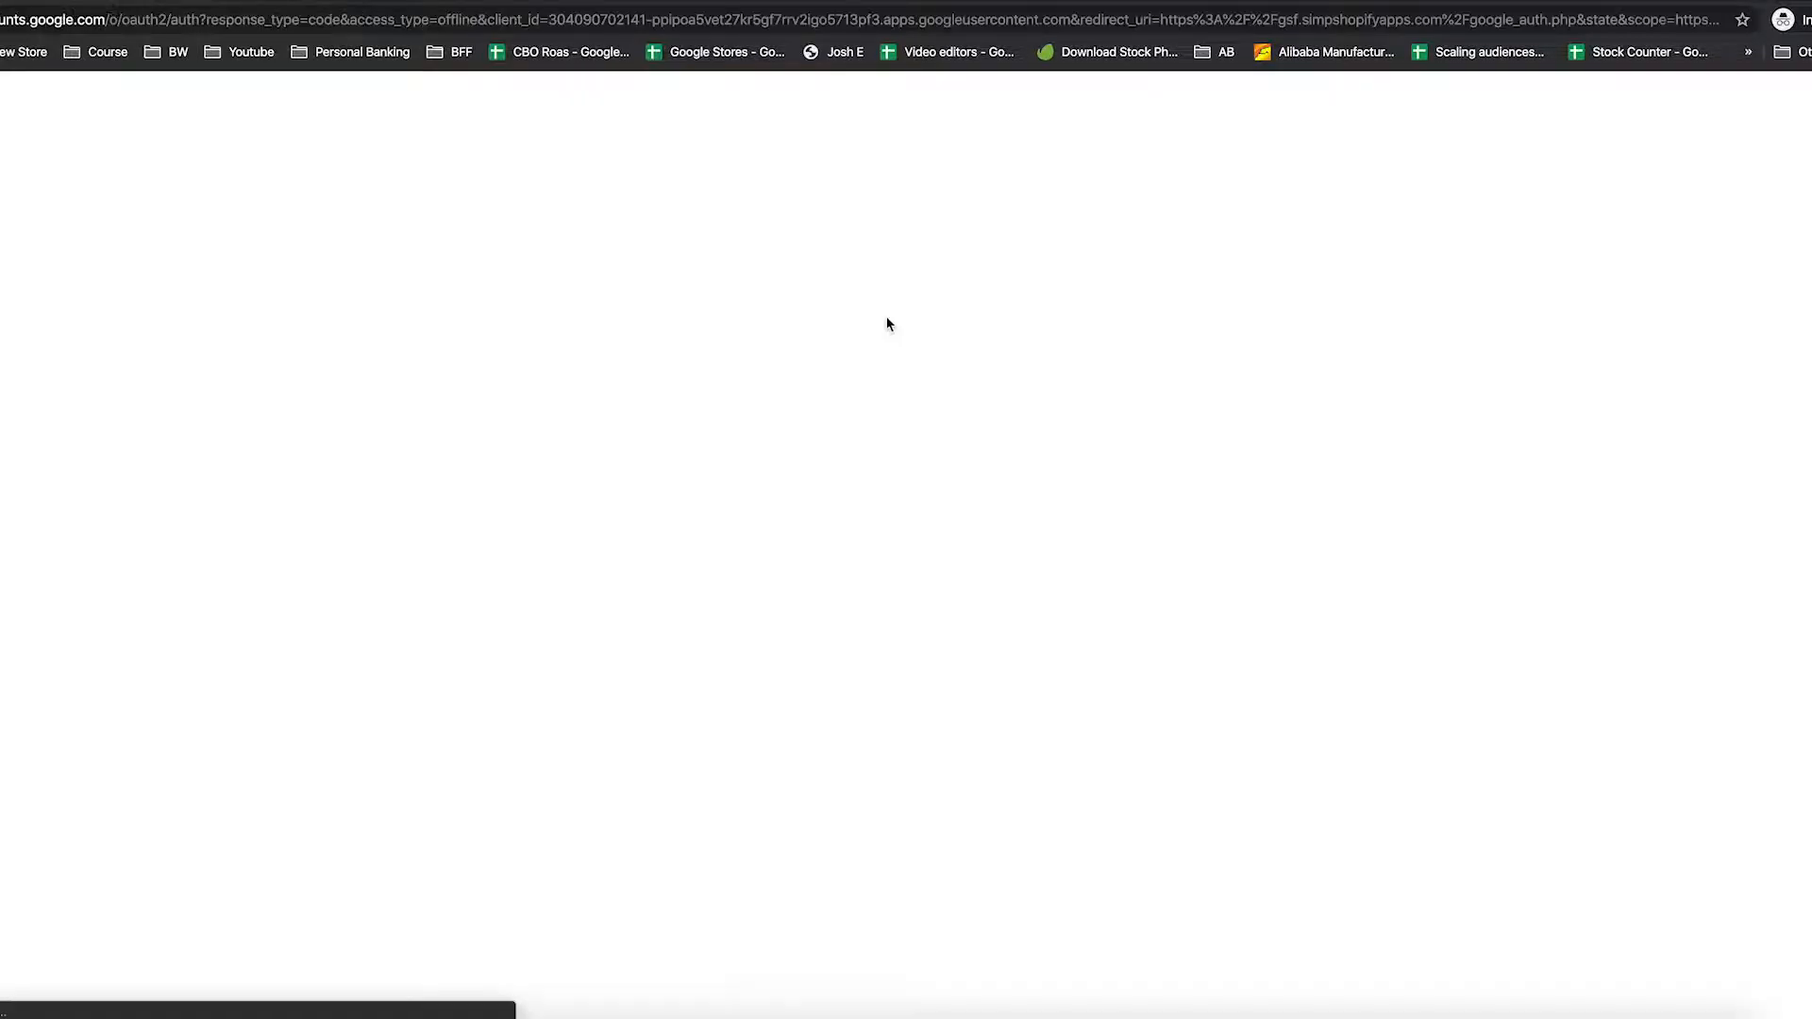
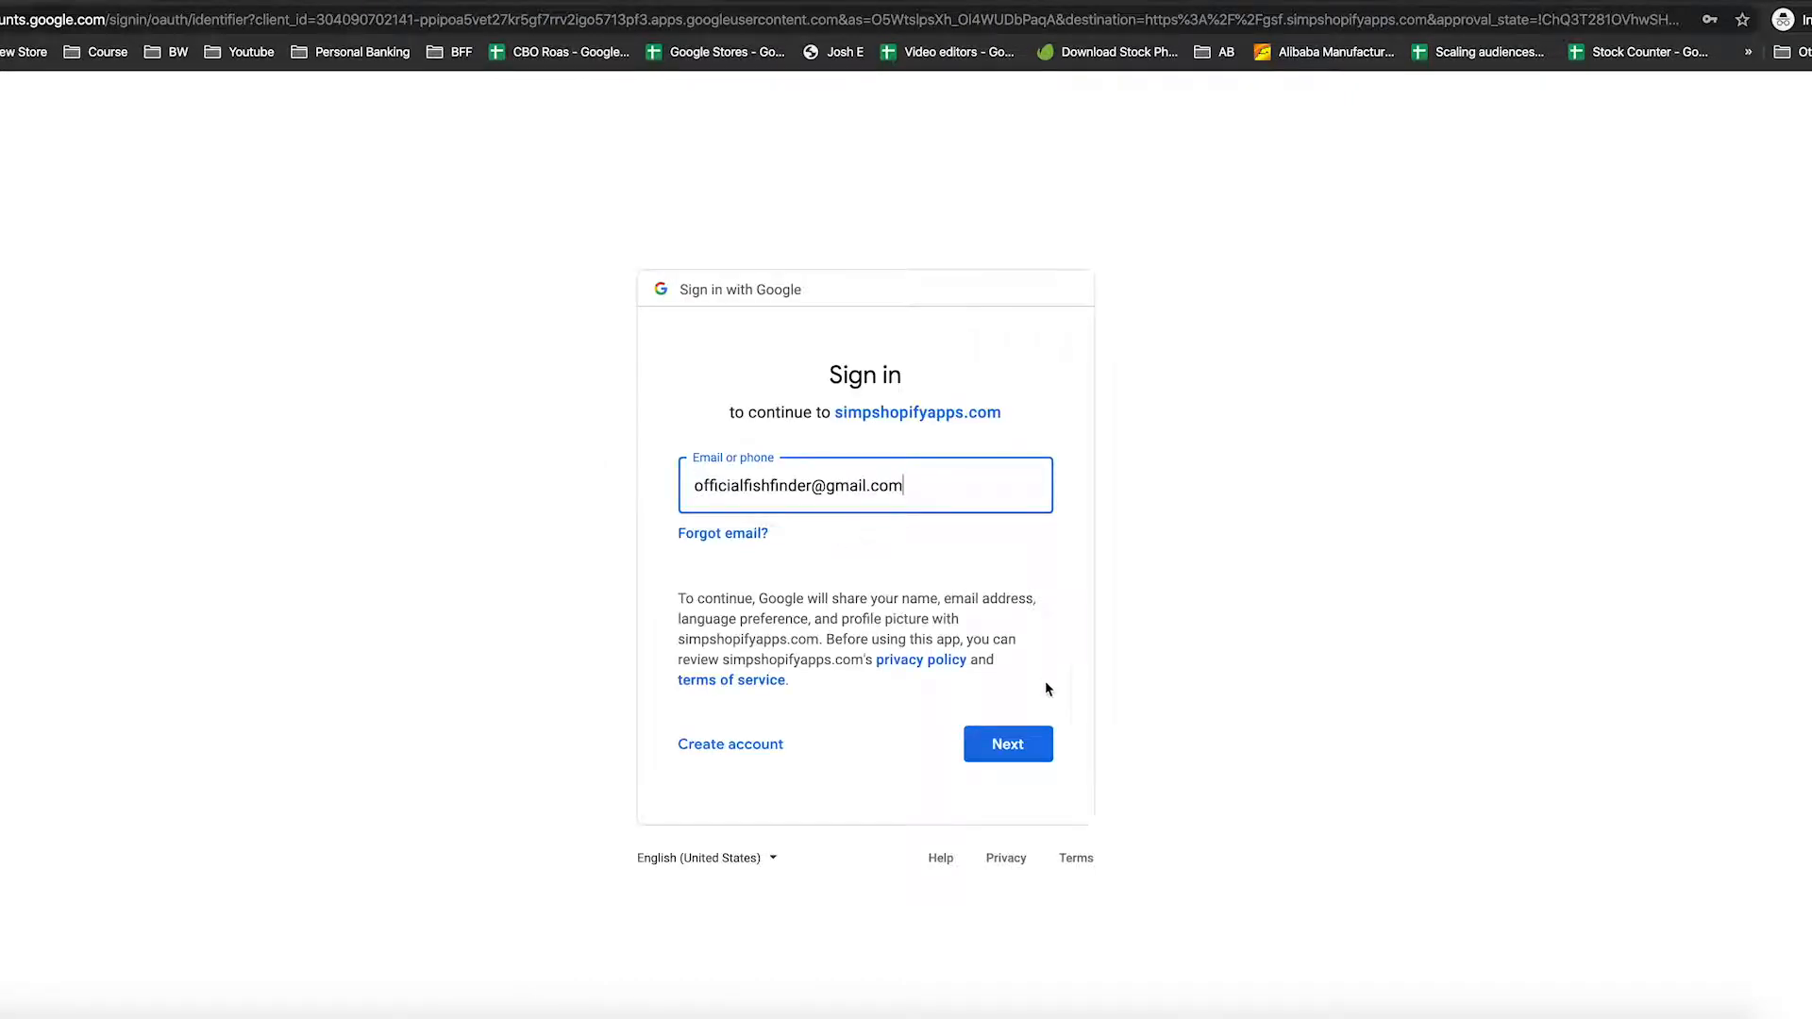
click(1021, 746)
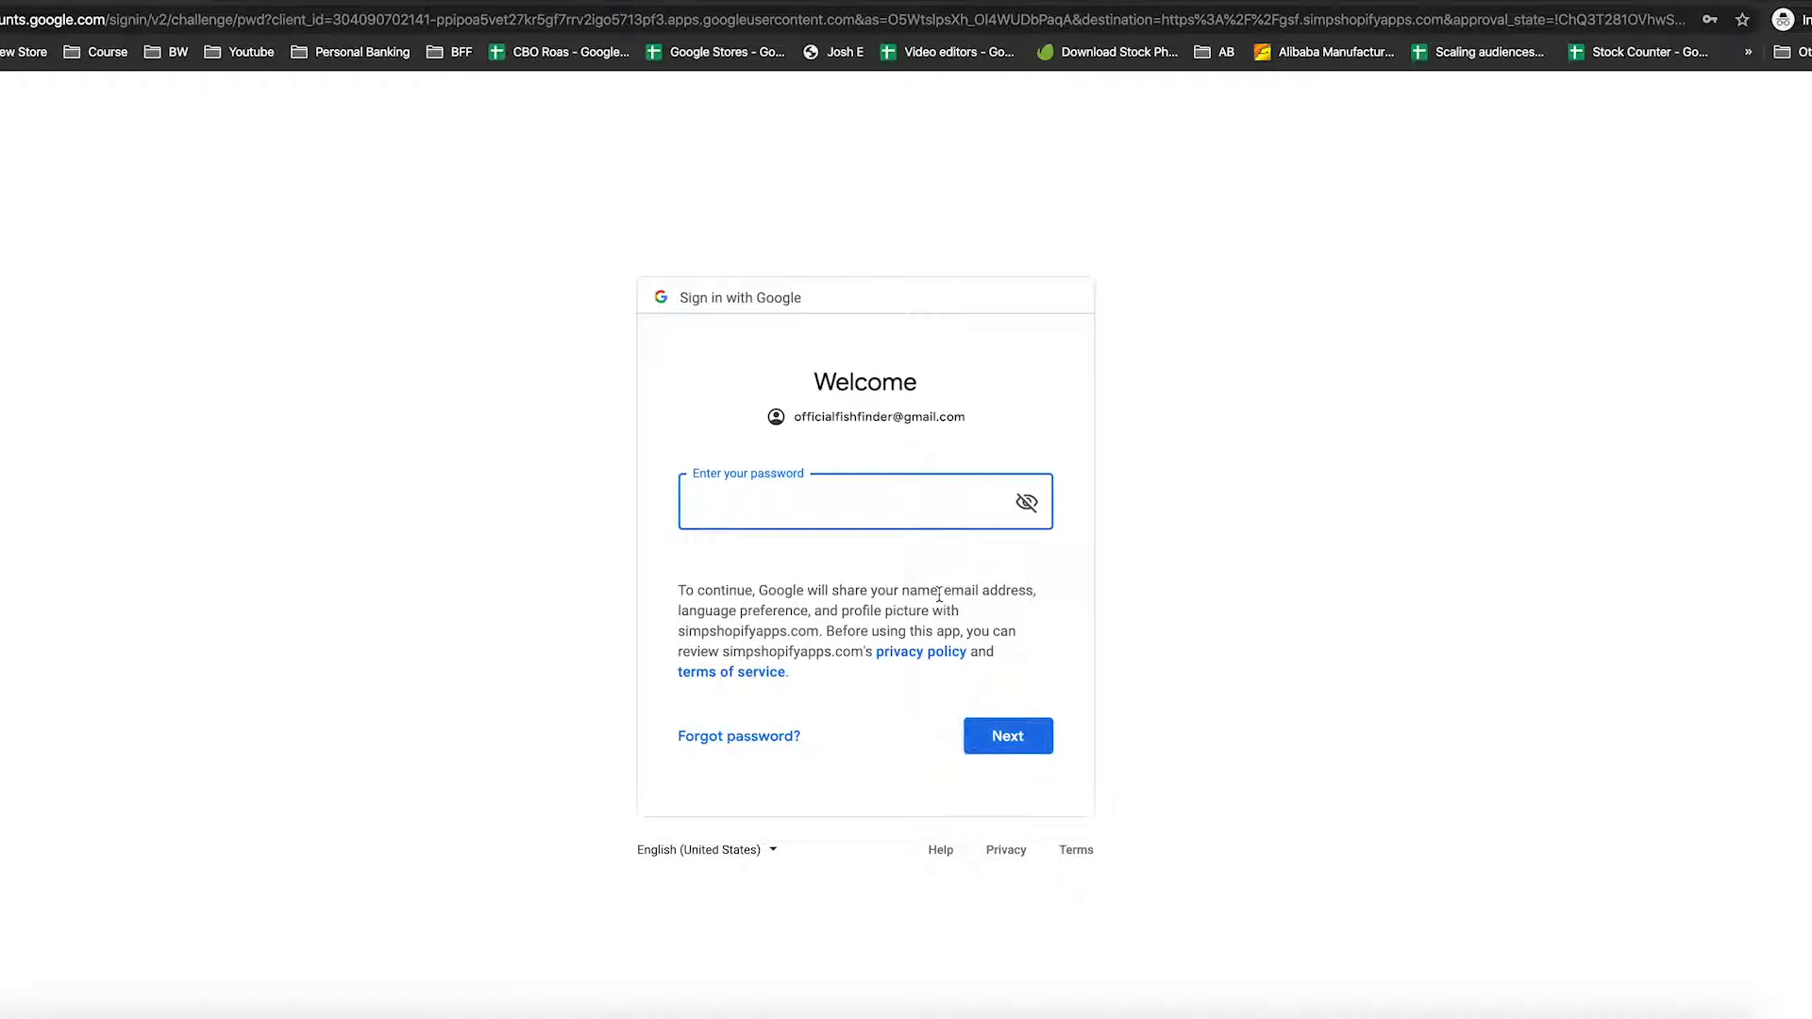
key(Return)
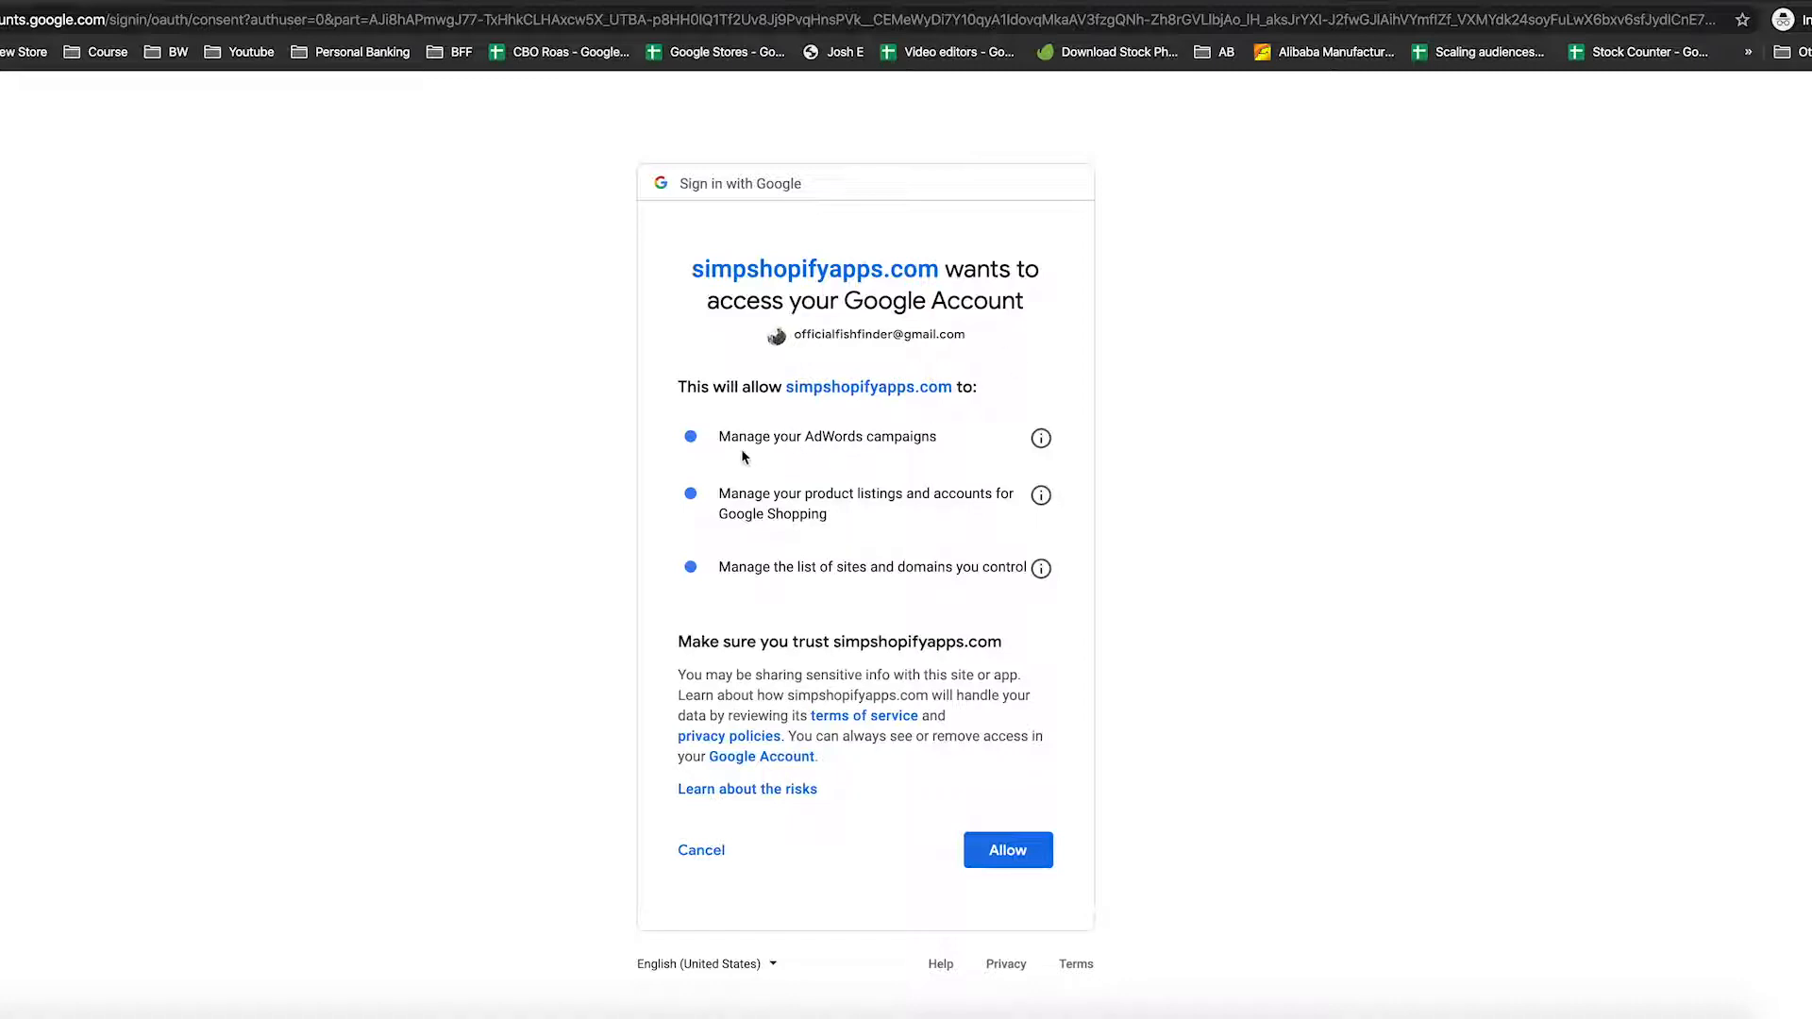
Allow simpshopifyapps.com access for AdWords, Google Shopping and site management
drag(939, 437, 817, 456)
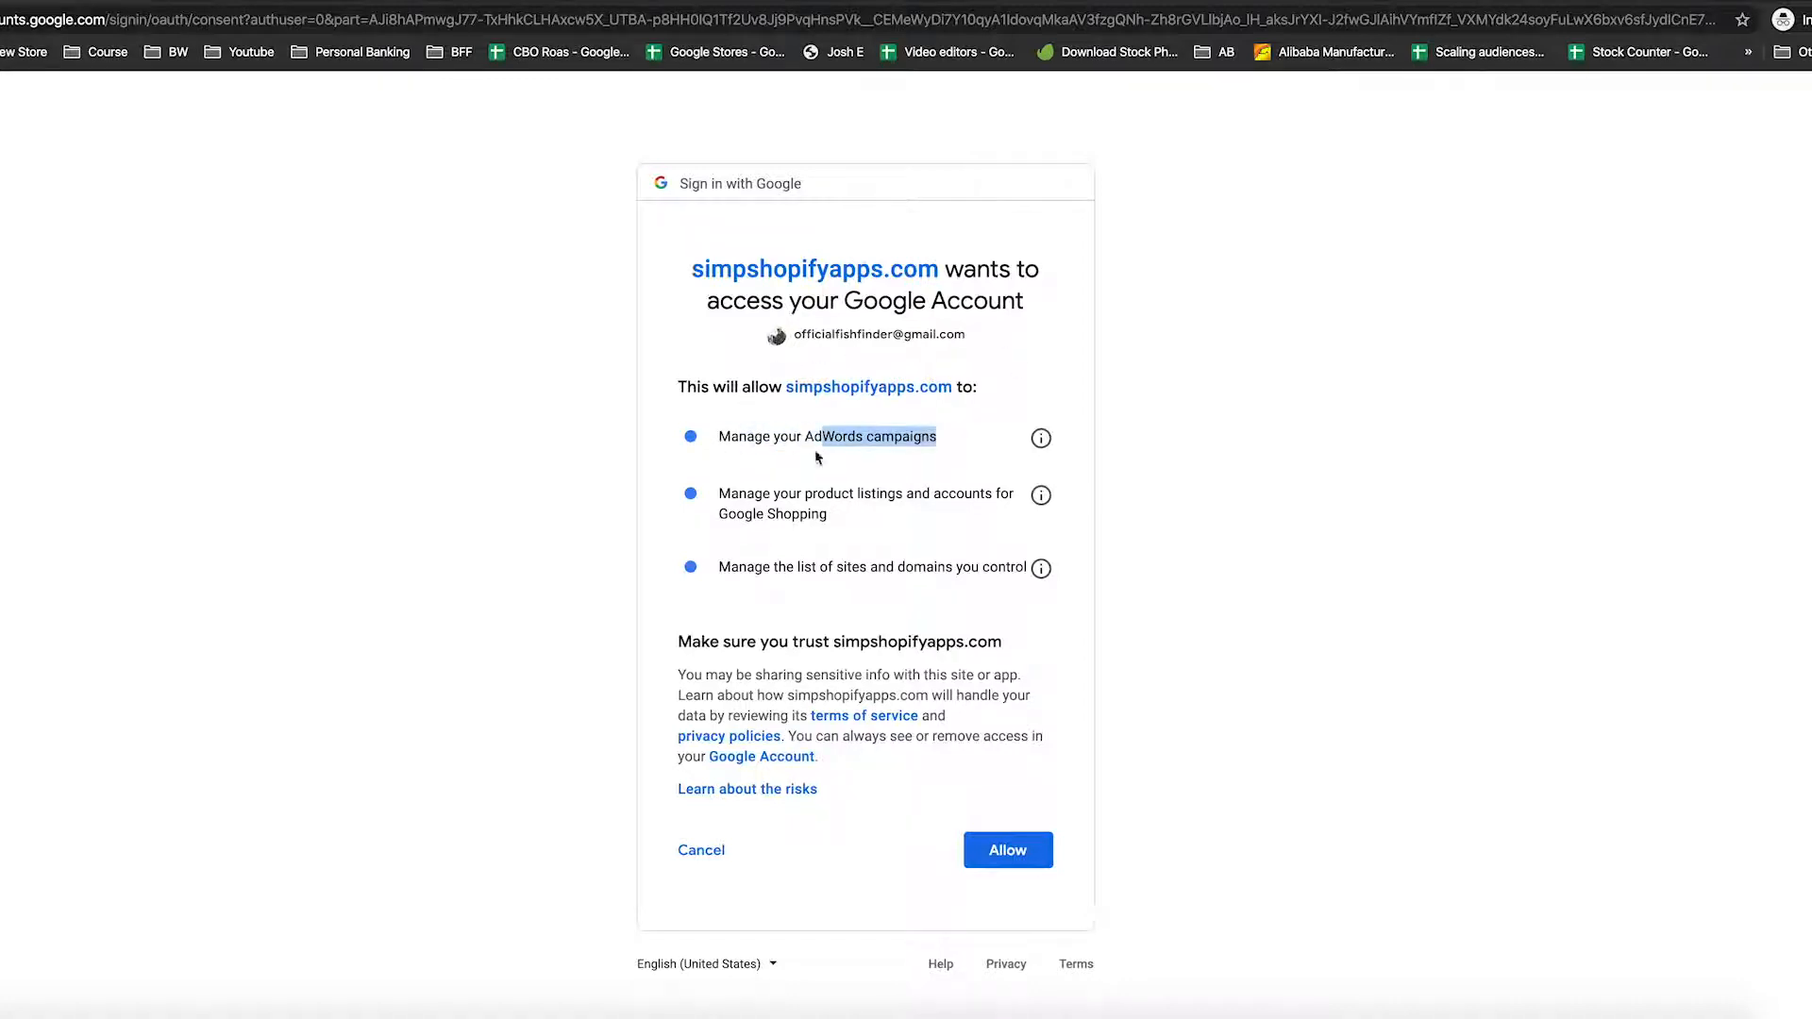
click(875, 569)
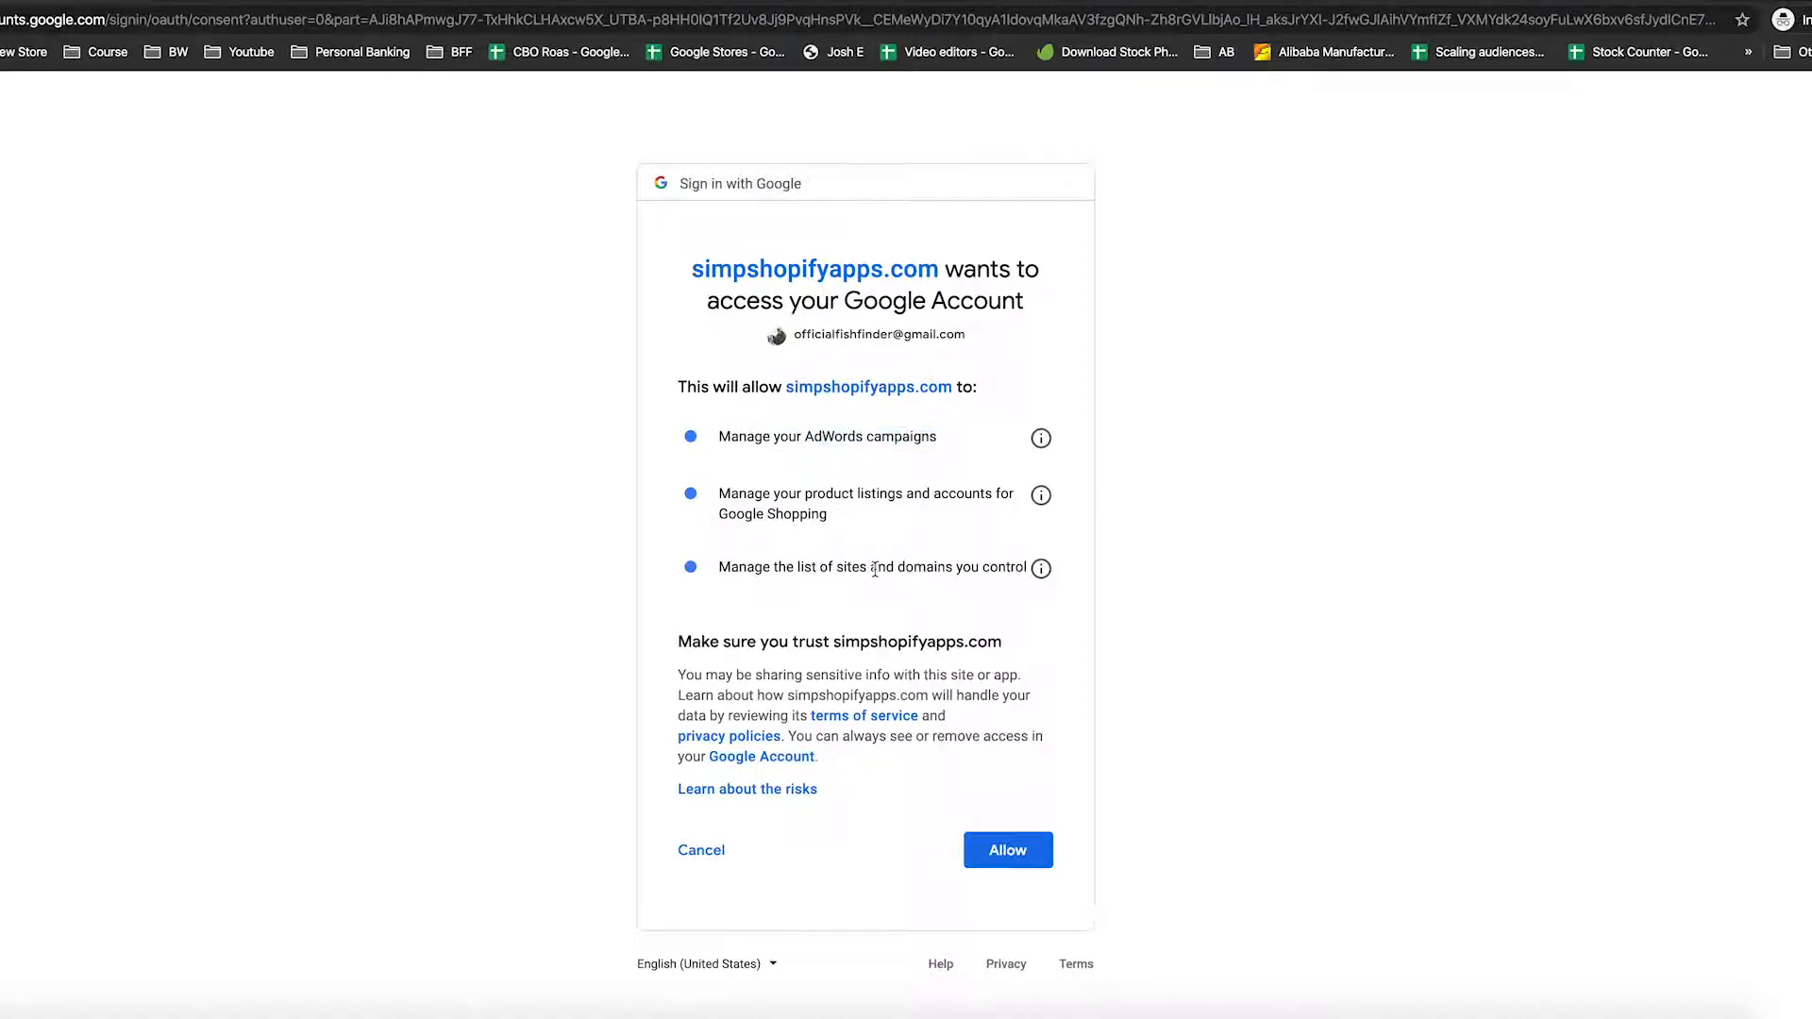
click(1008, 851)
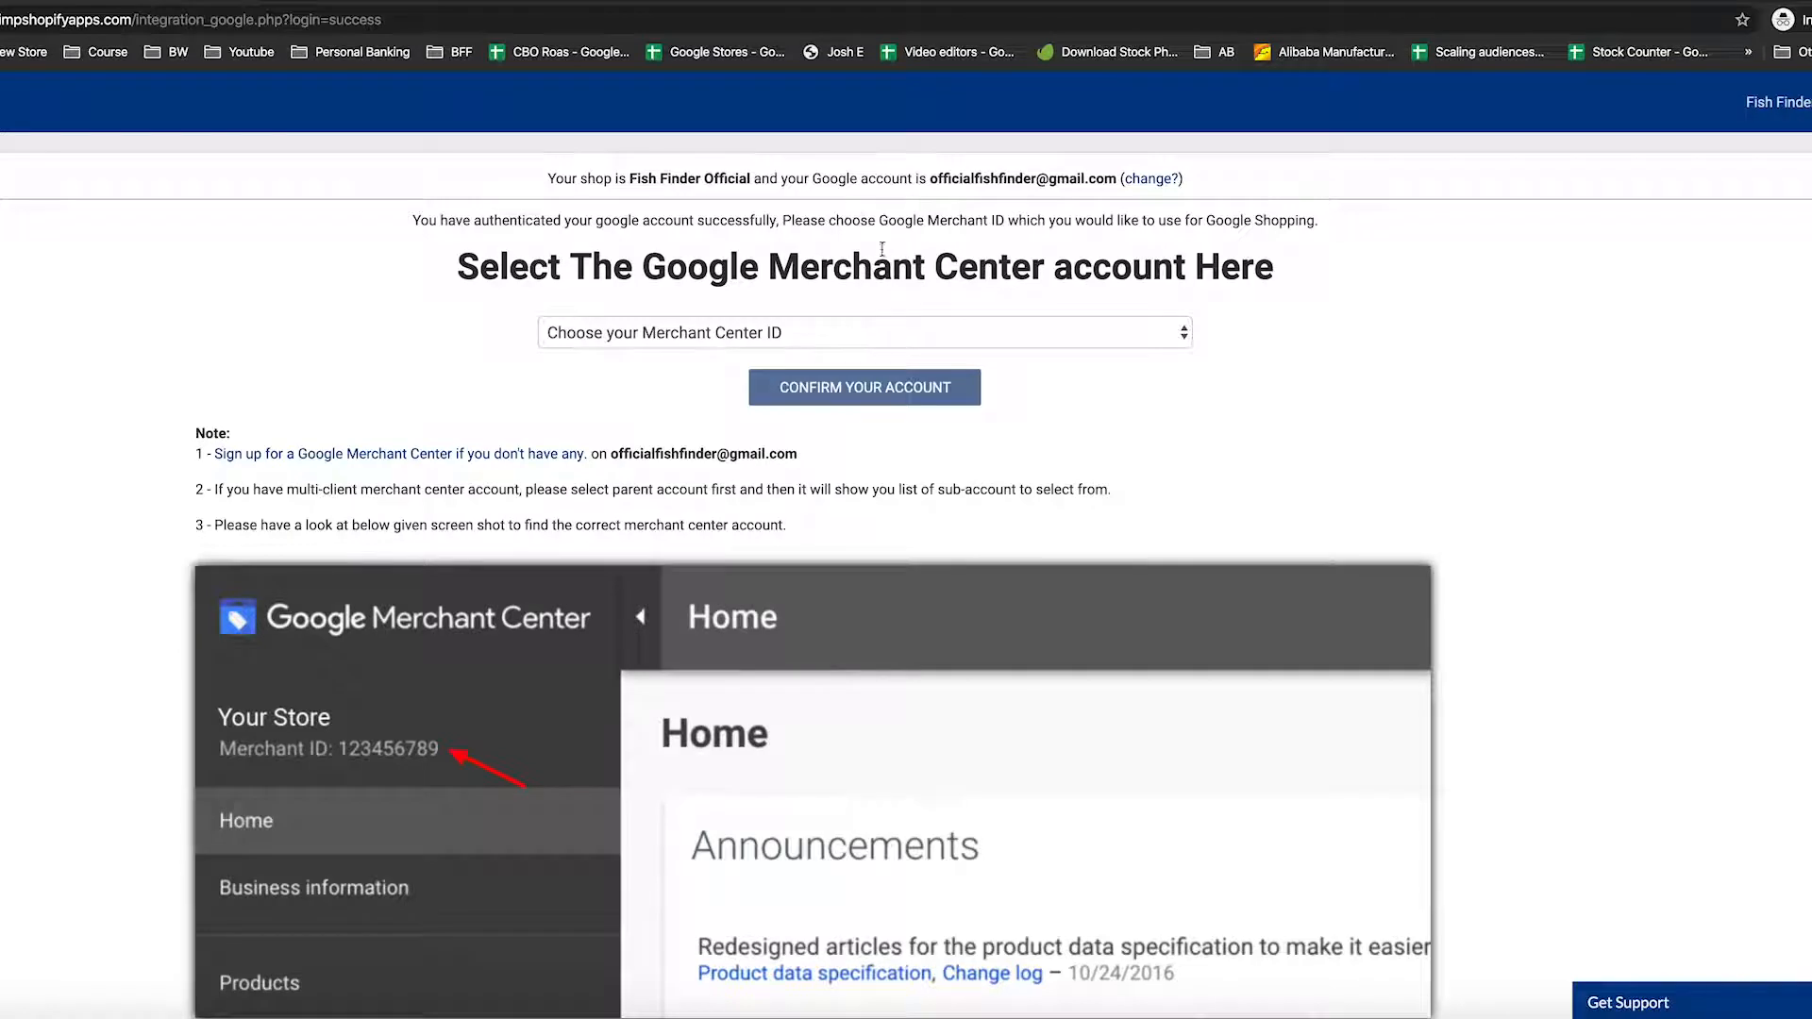
Choose the store's listed Merchant Center ID and confirm the account so domain verification begins
click(726, 337)
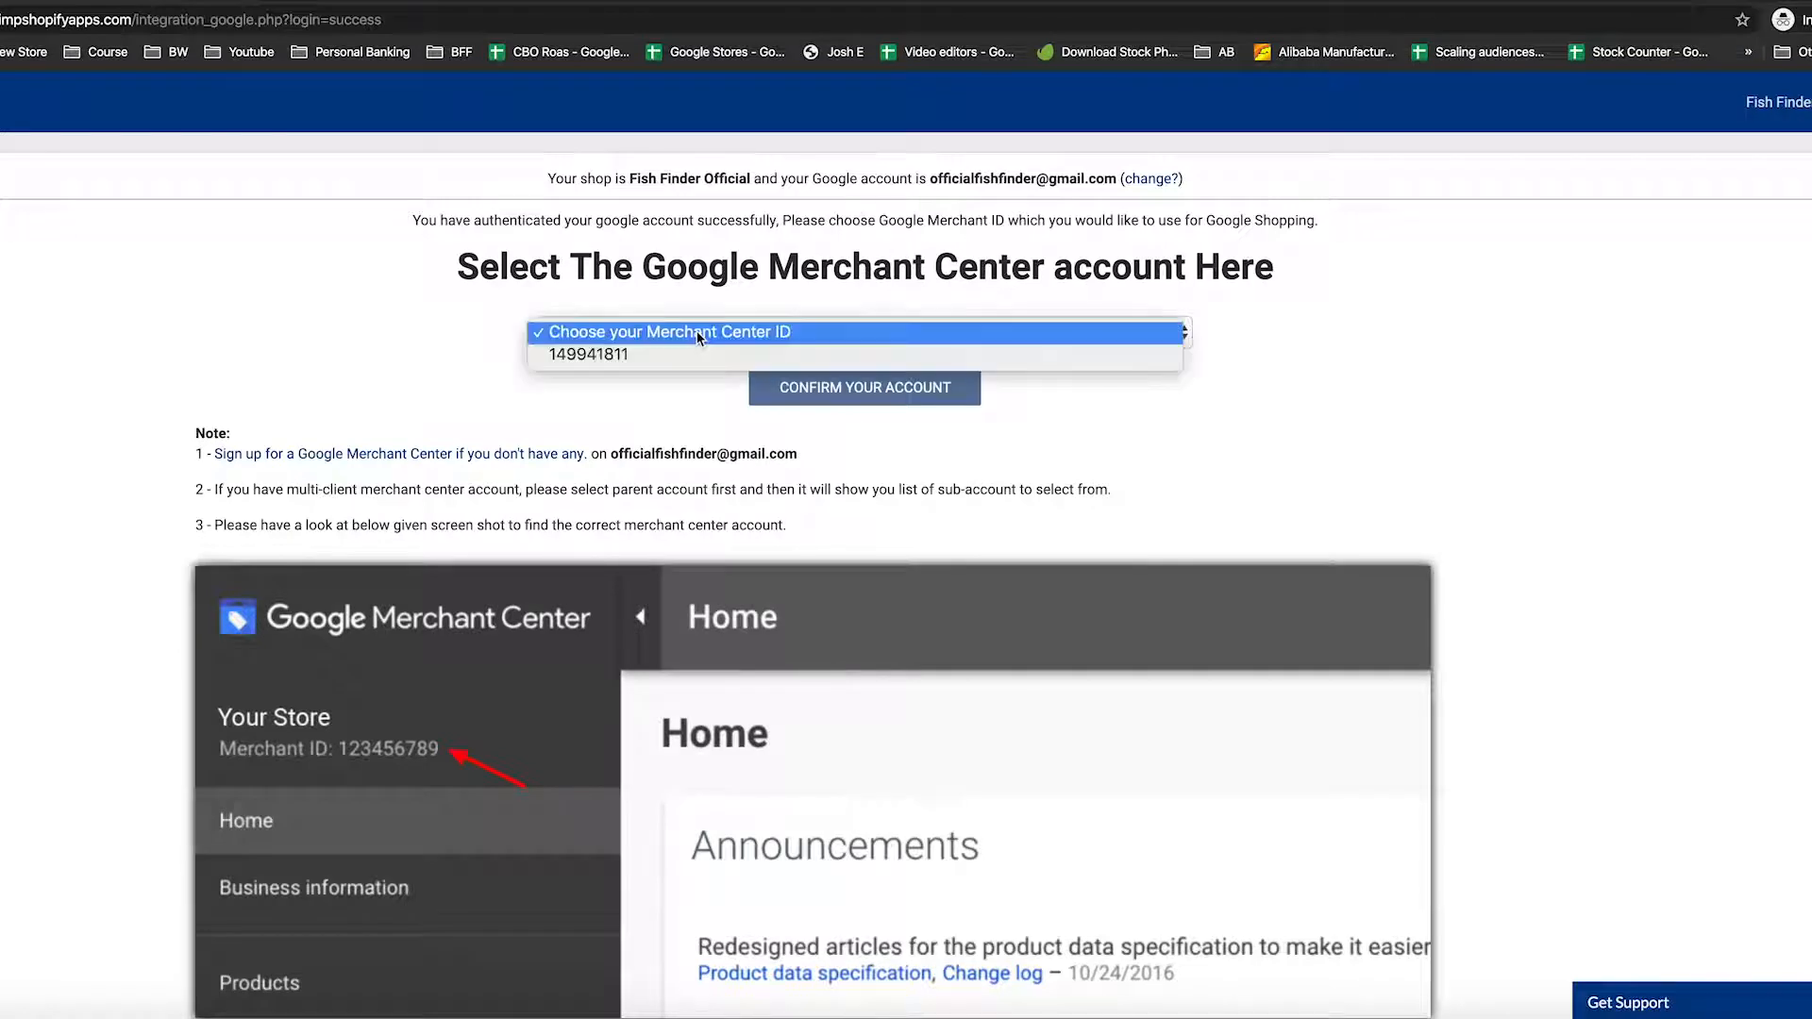
click(608, 357)
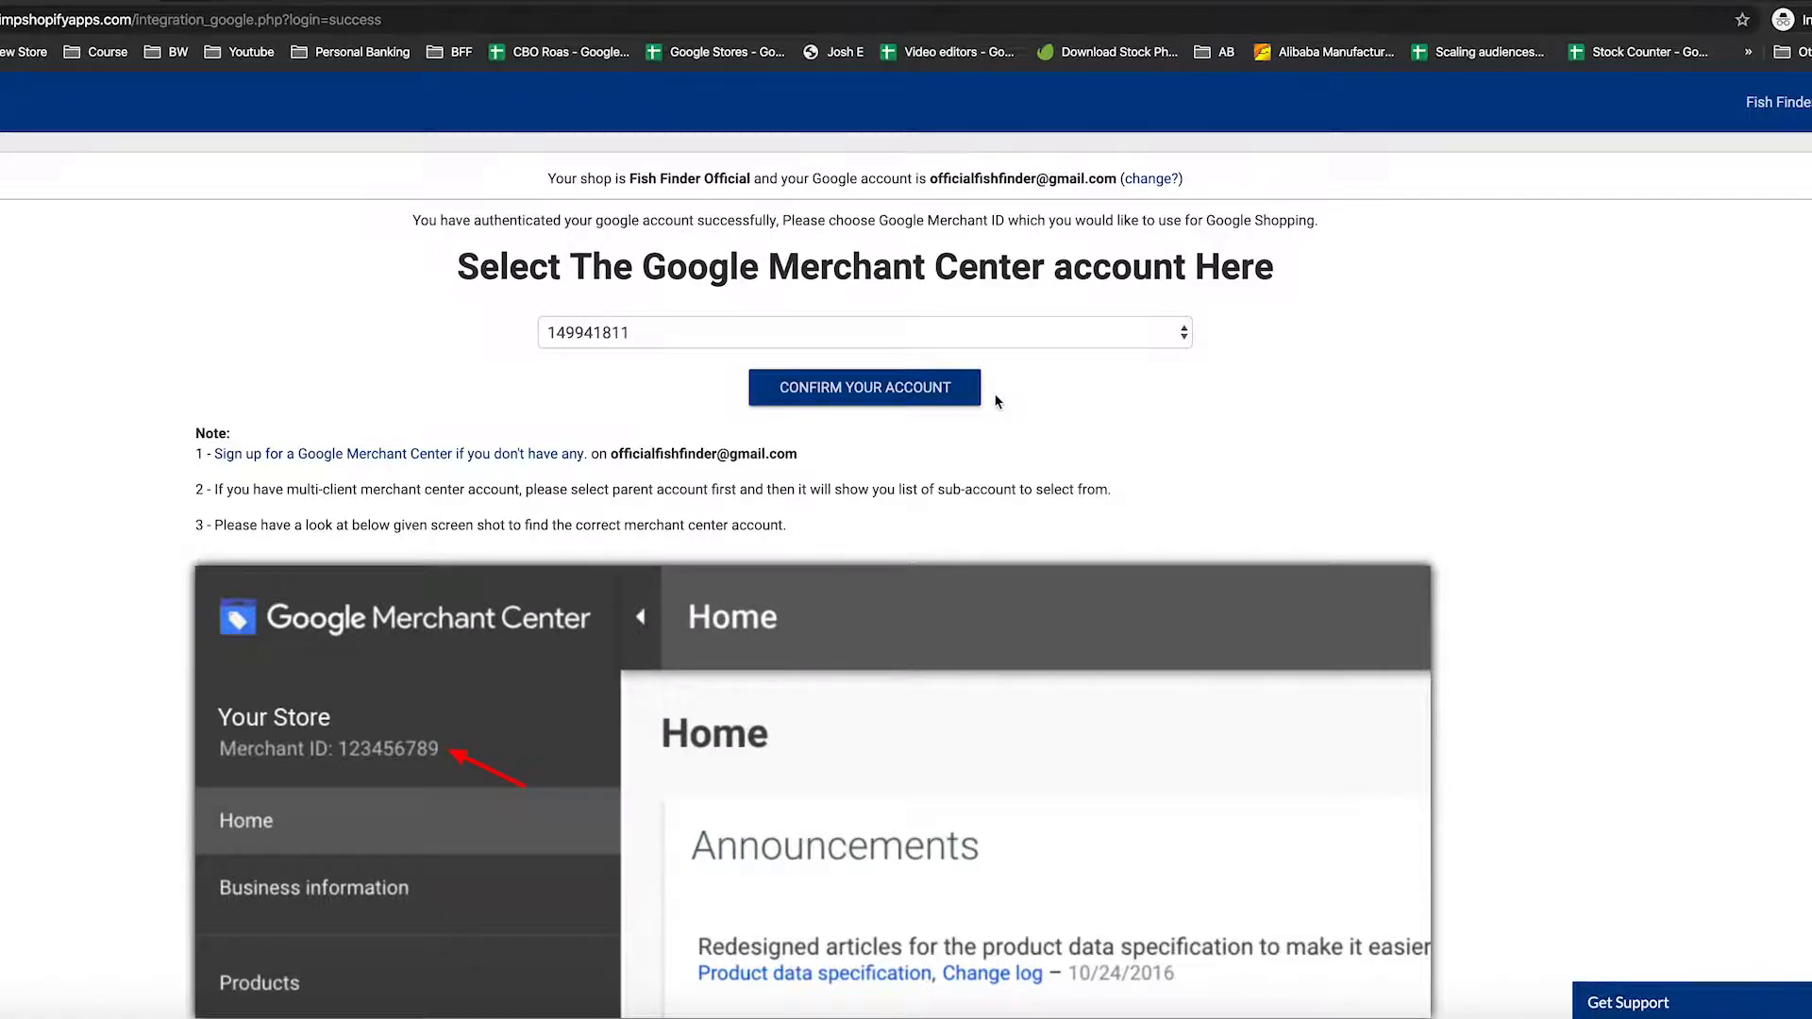
scroll(996, 402, down, 3)
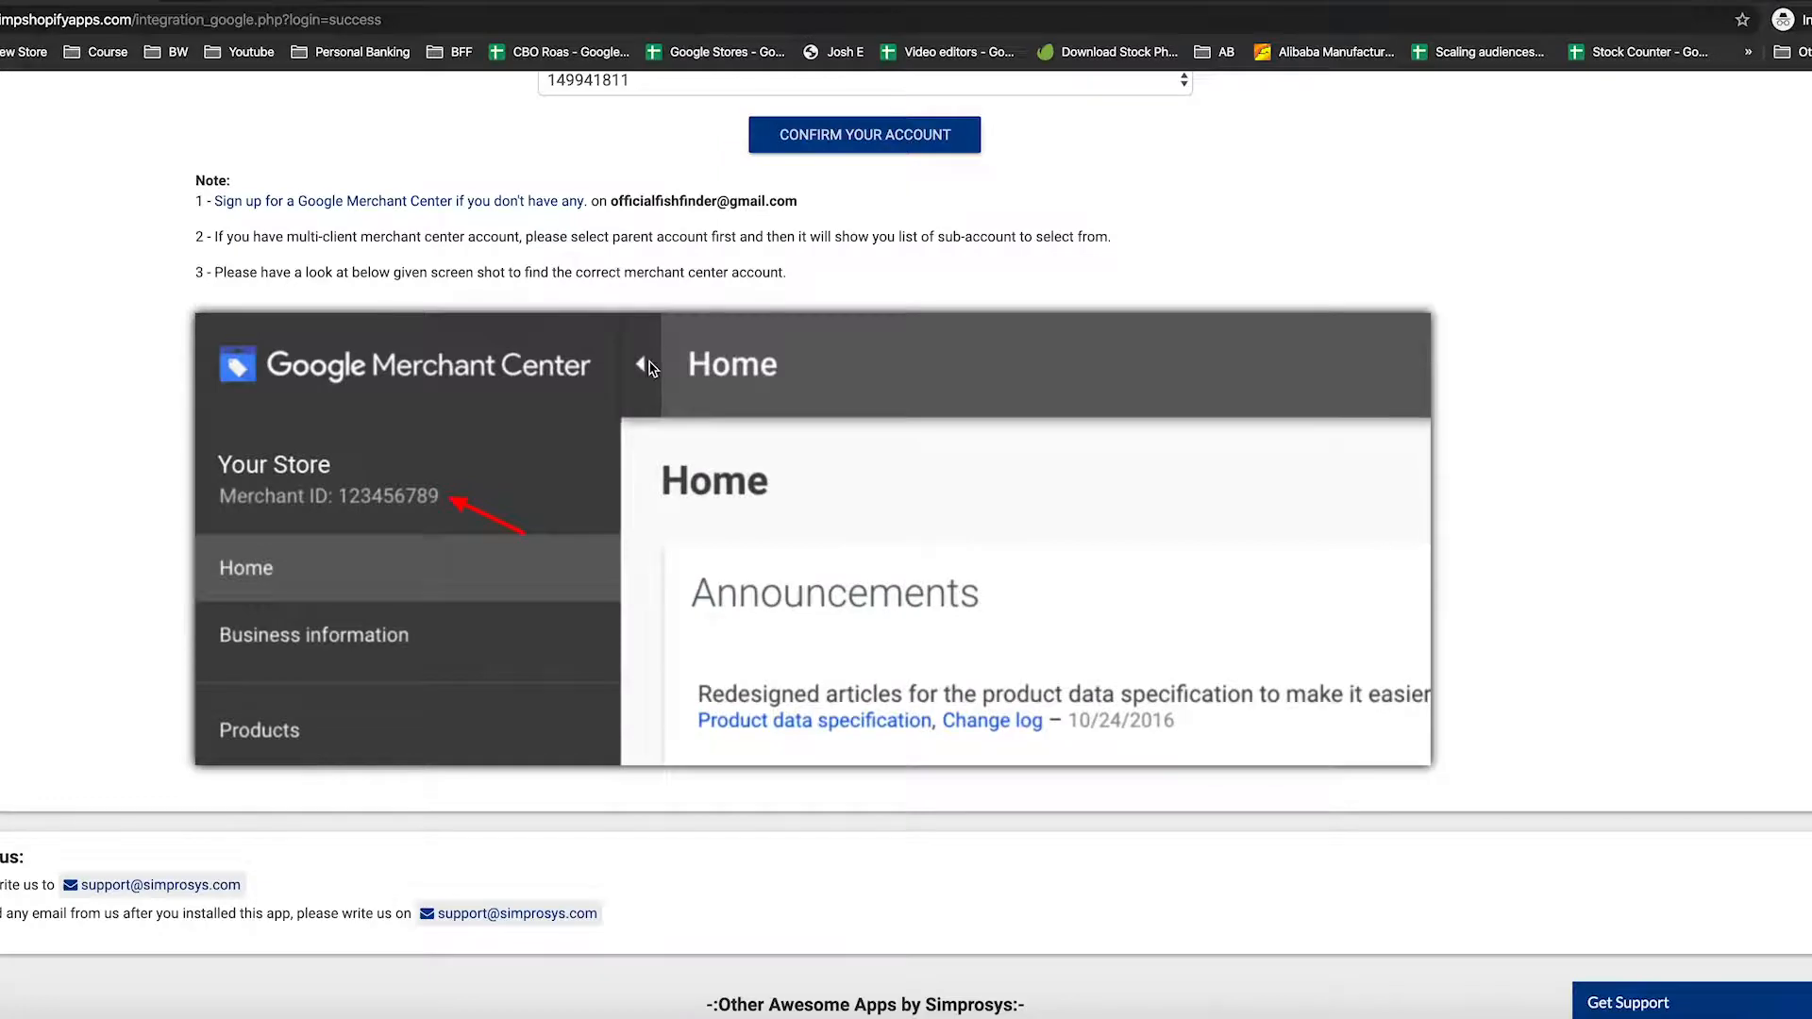
scroll(997, 358, down, 3)
scroll(997, 359, up, 6)
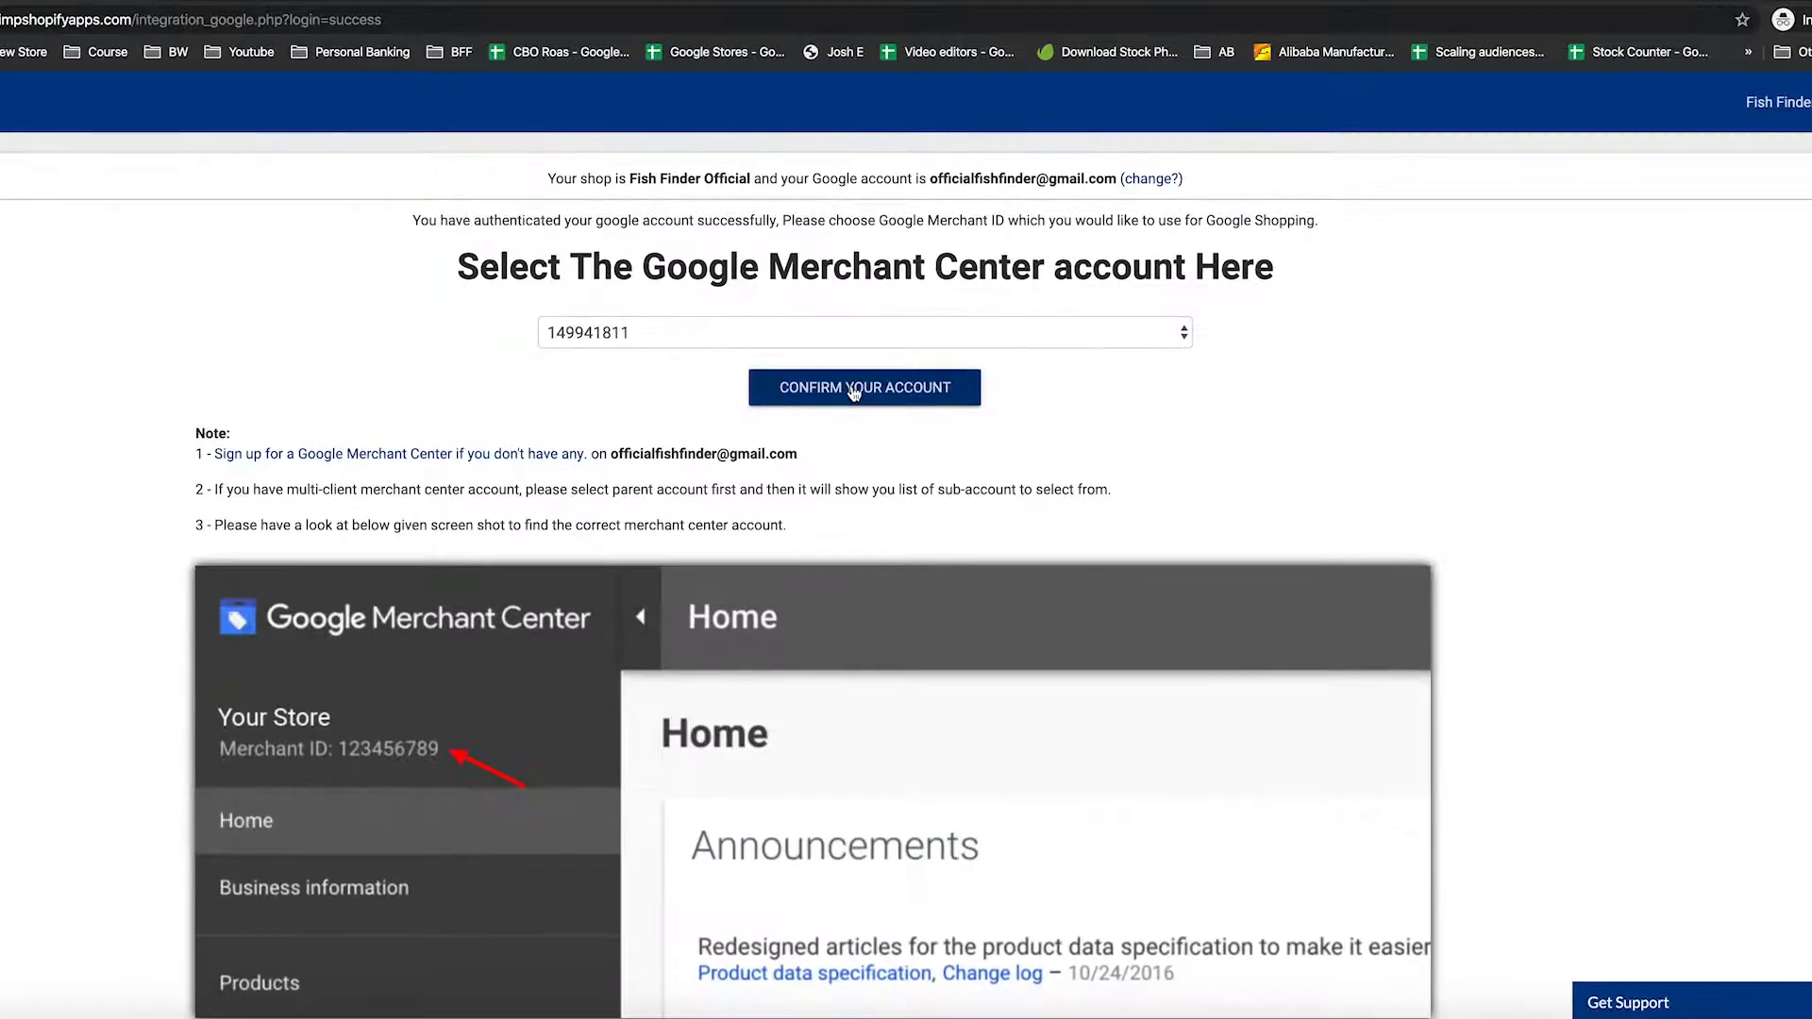
click(858, 394)
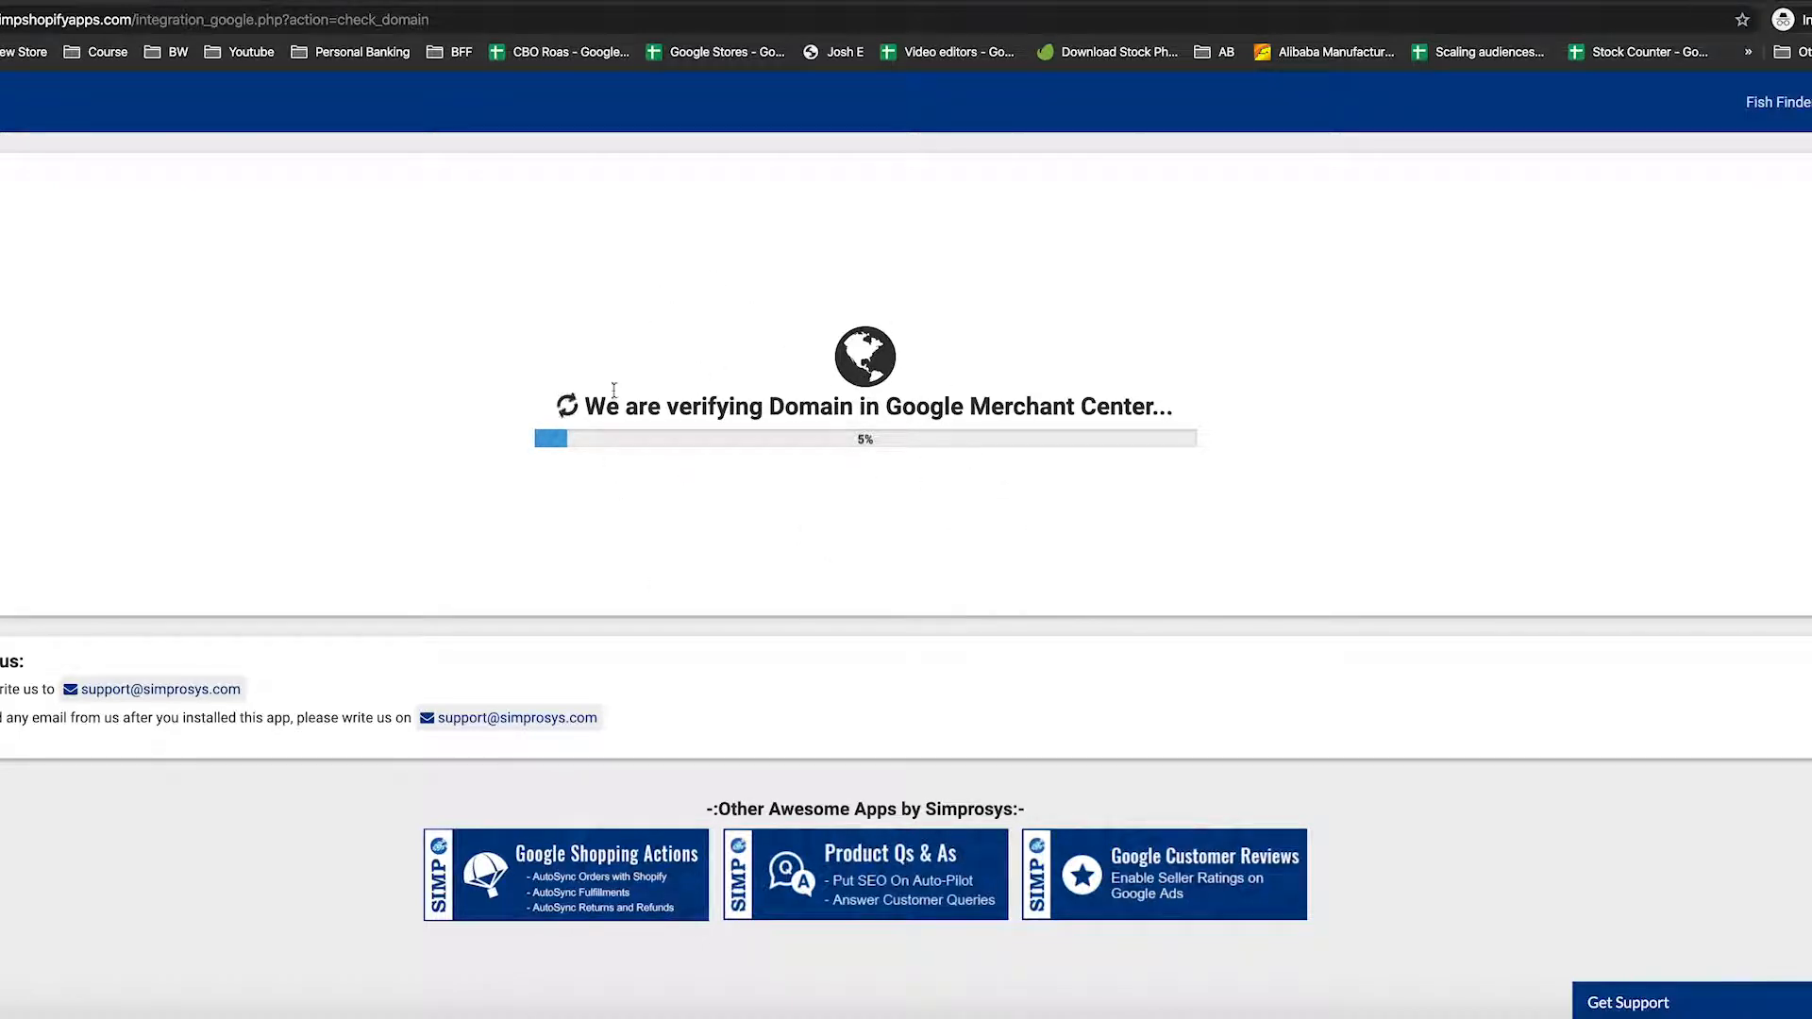
drag(583, 406, 1202, 414)
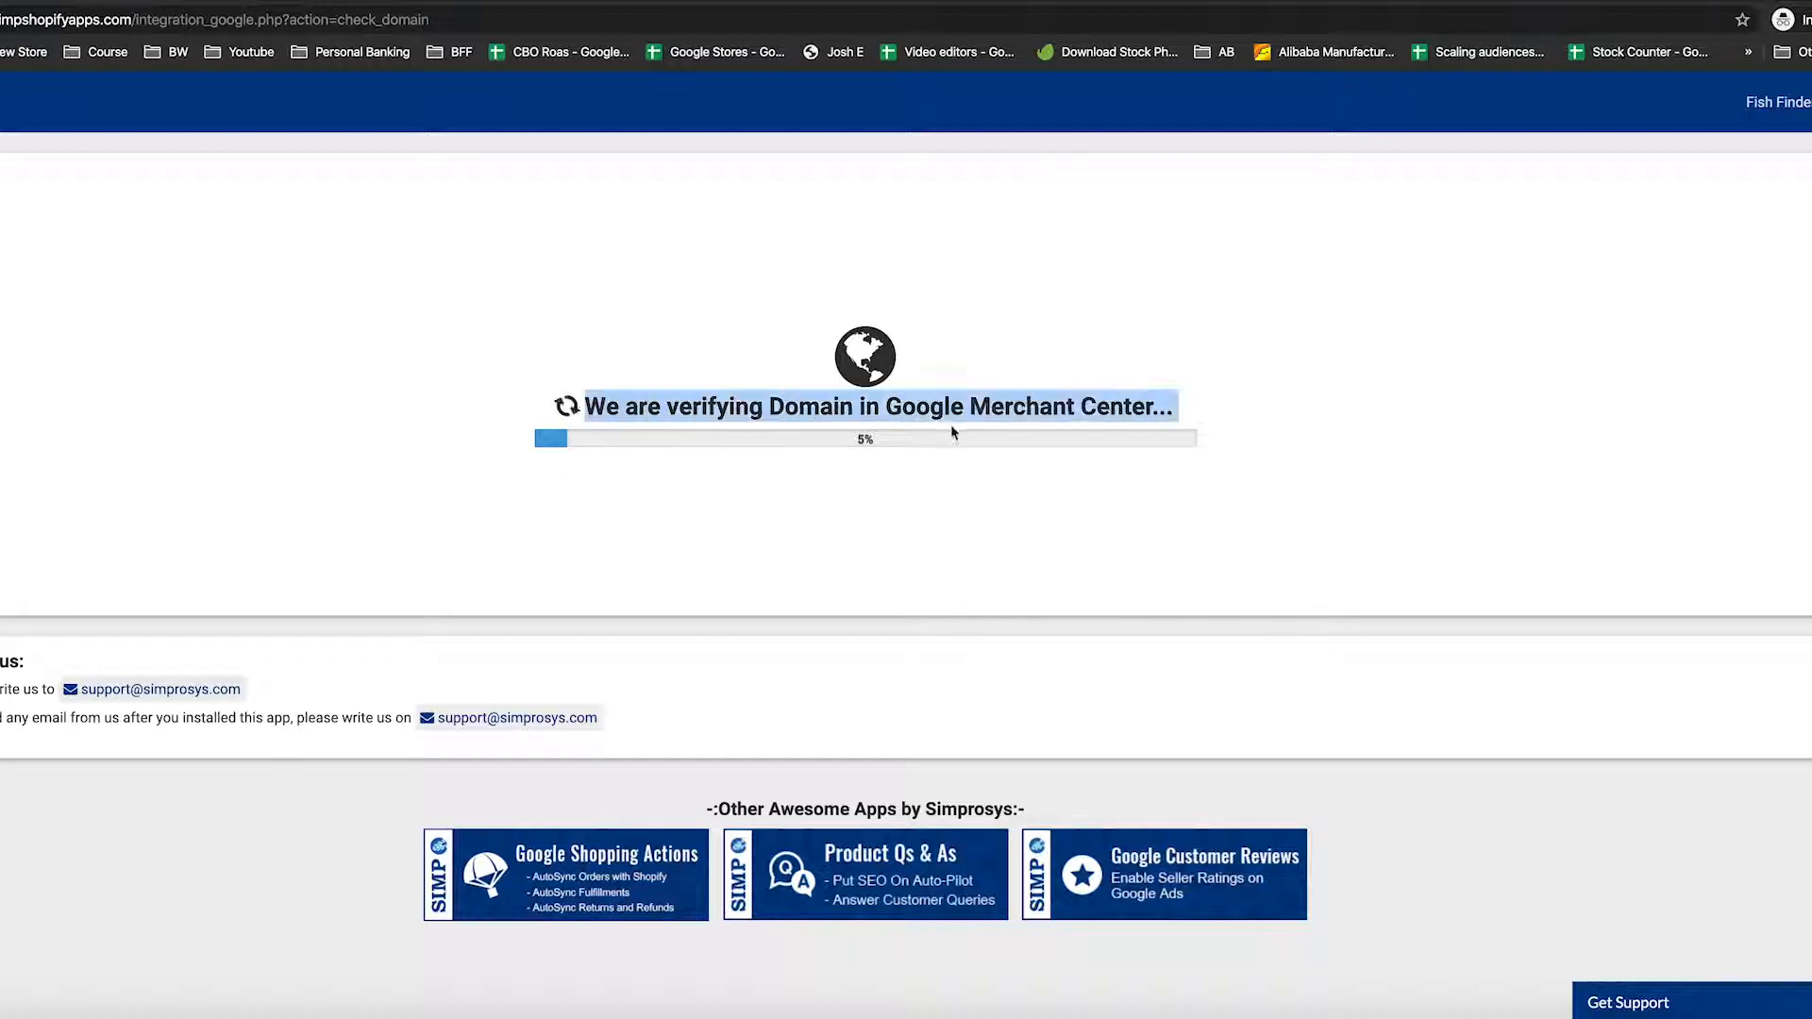
click(1221, 407)
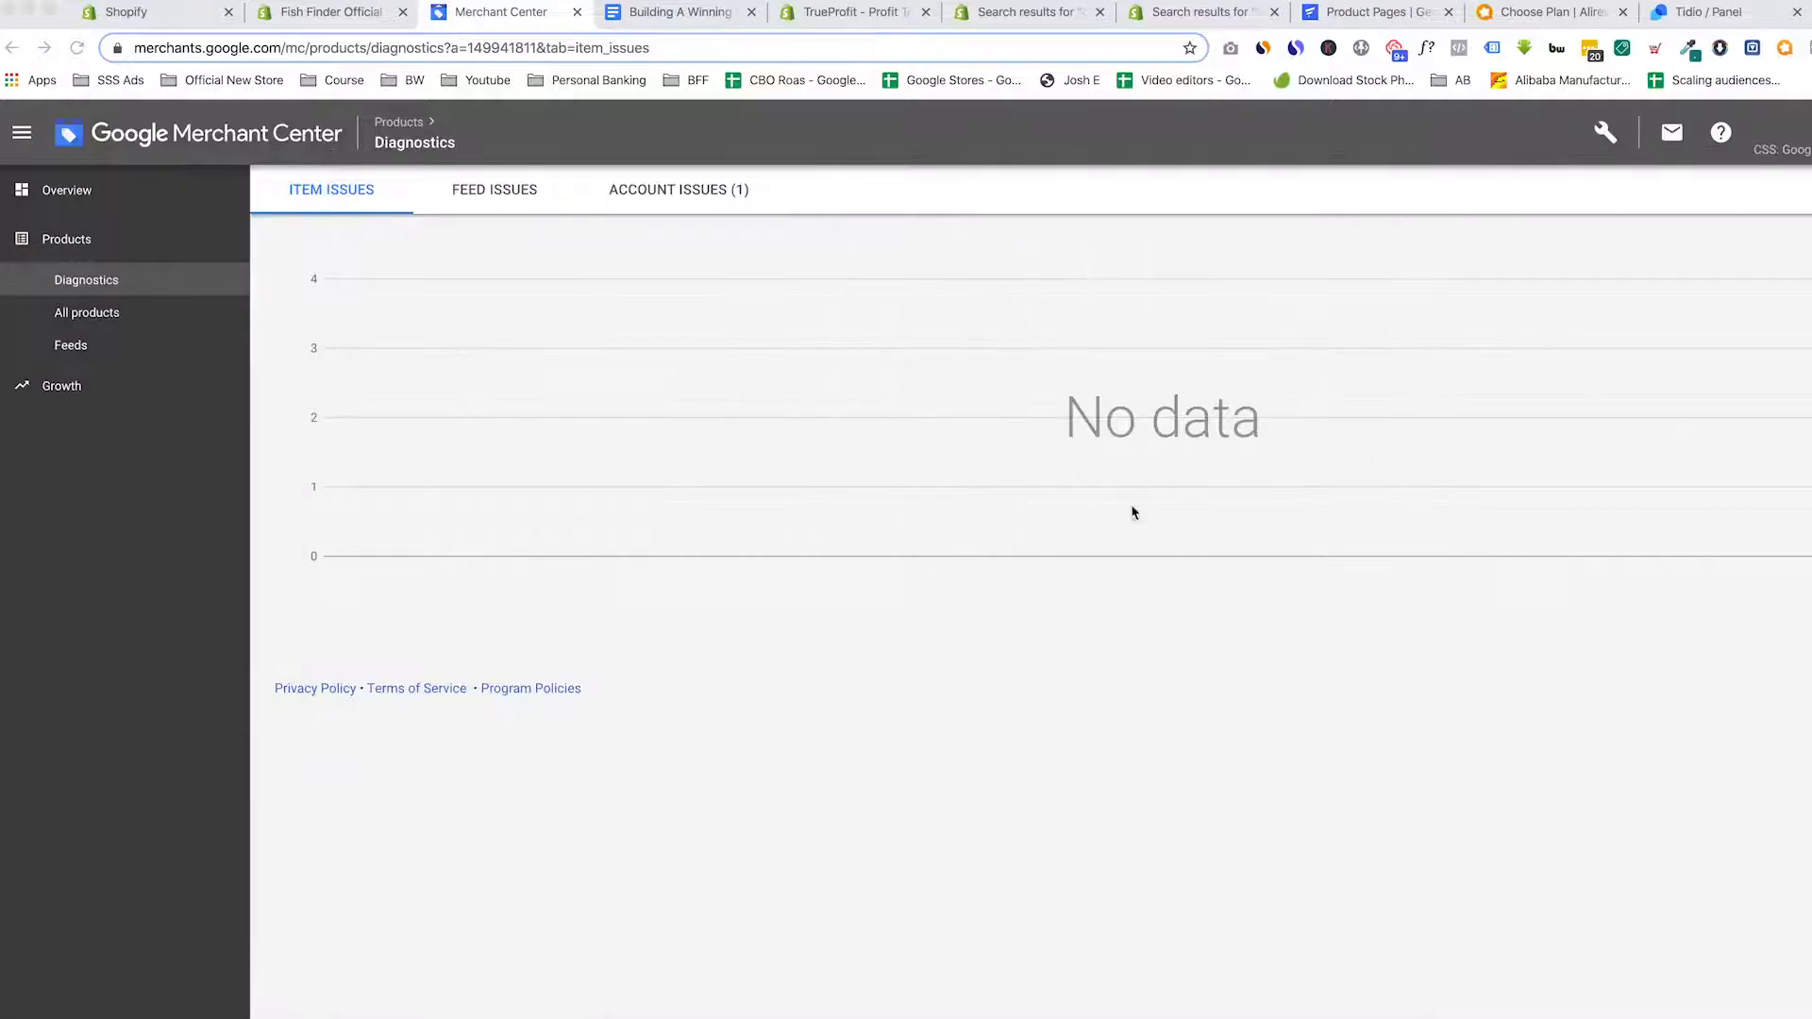
Go to Business information from the wrench menu, review About your business, then show the Website section
click(1604, 134)
click(1475, 302)
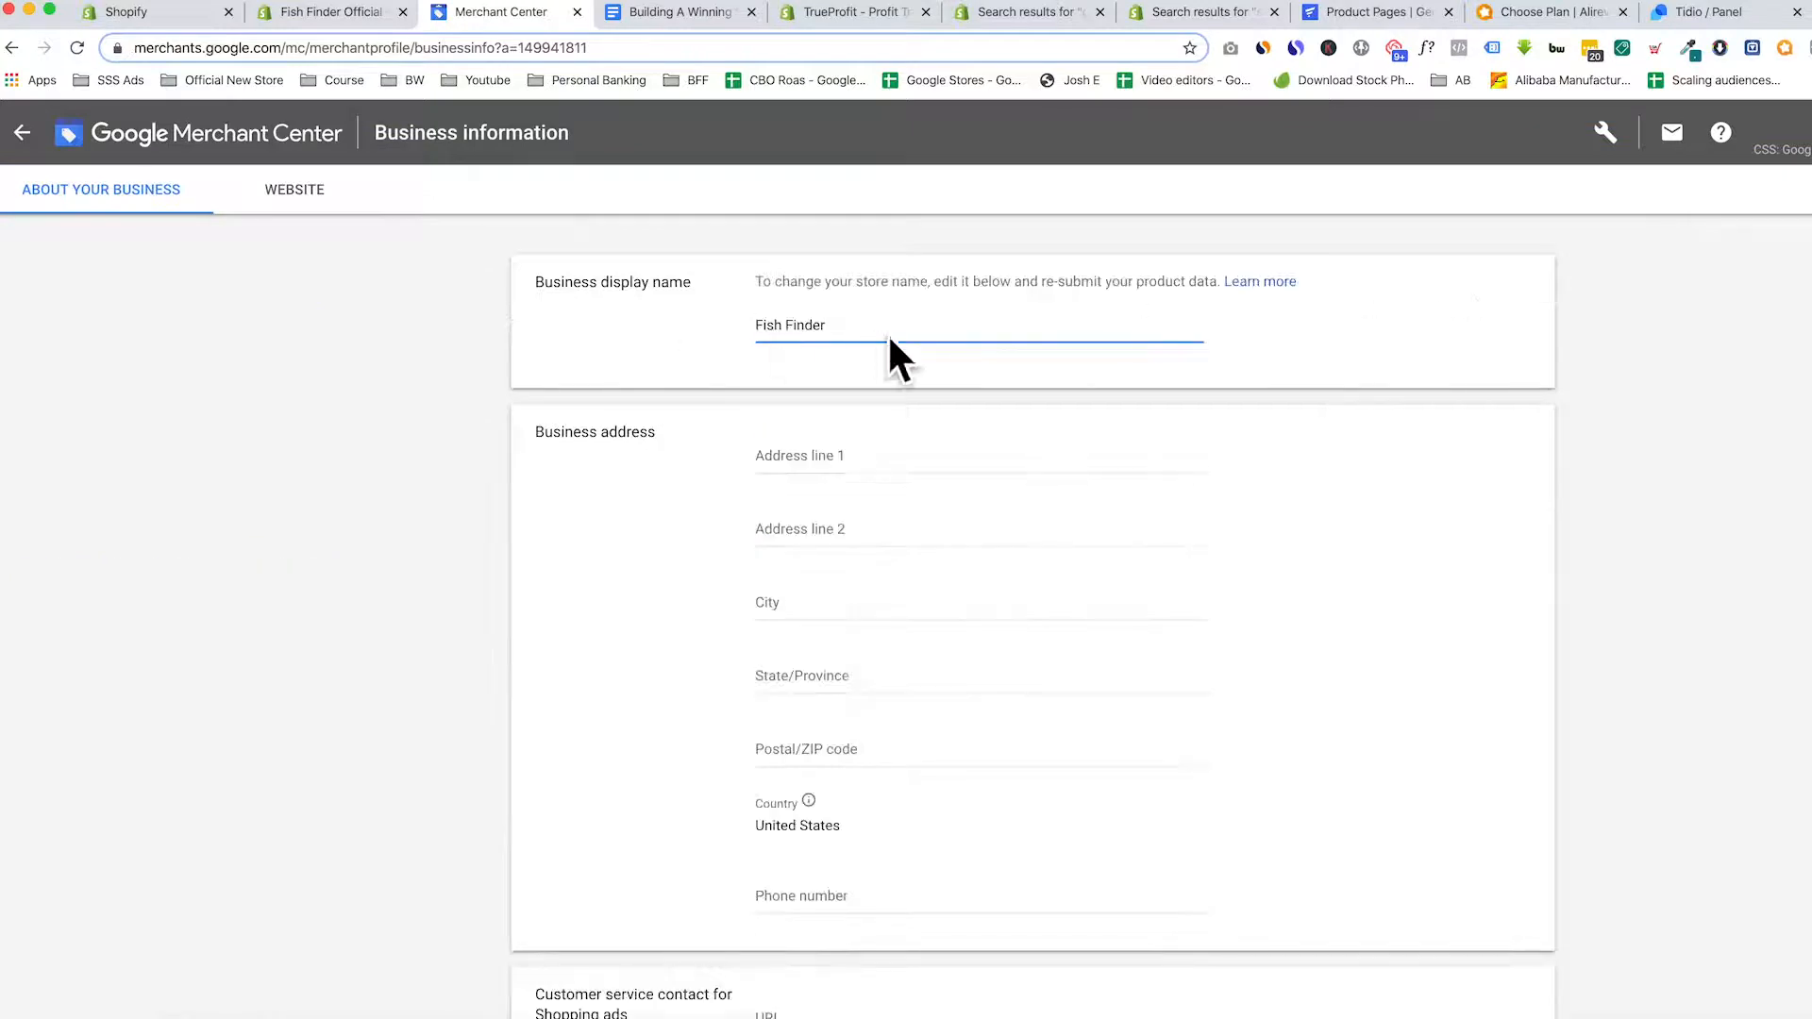
scroll(857, 452, down, 3)
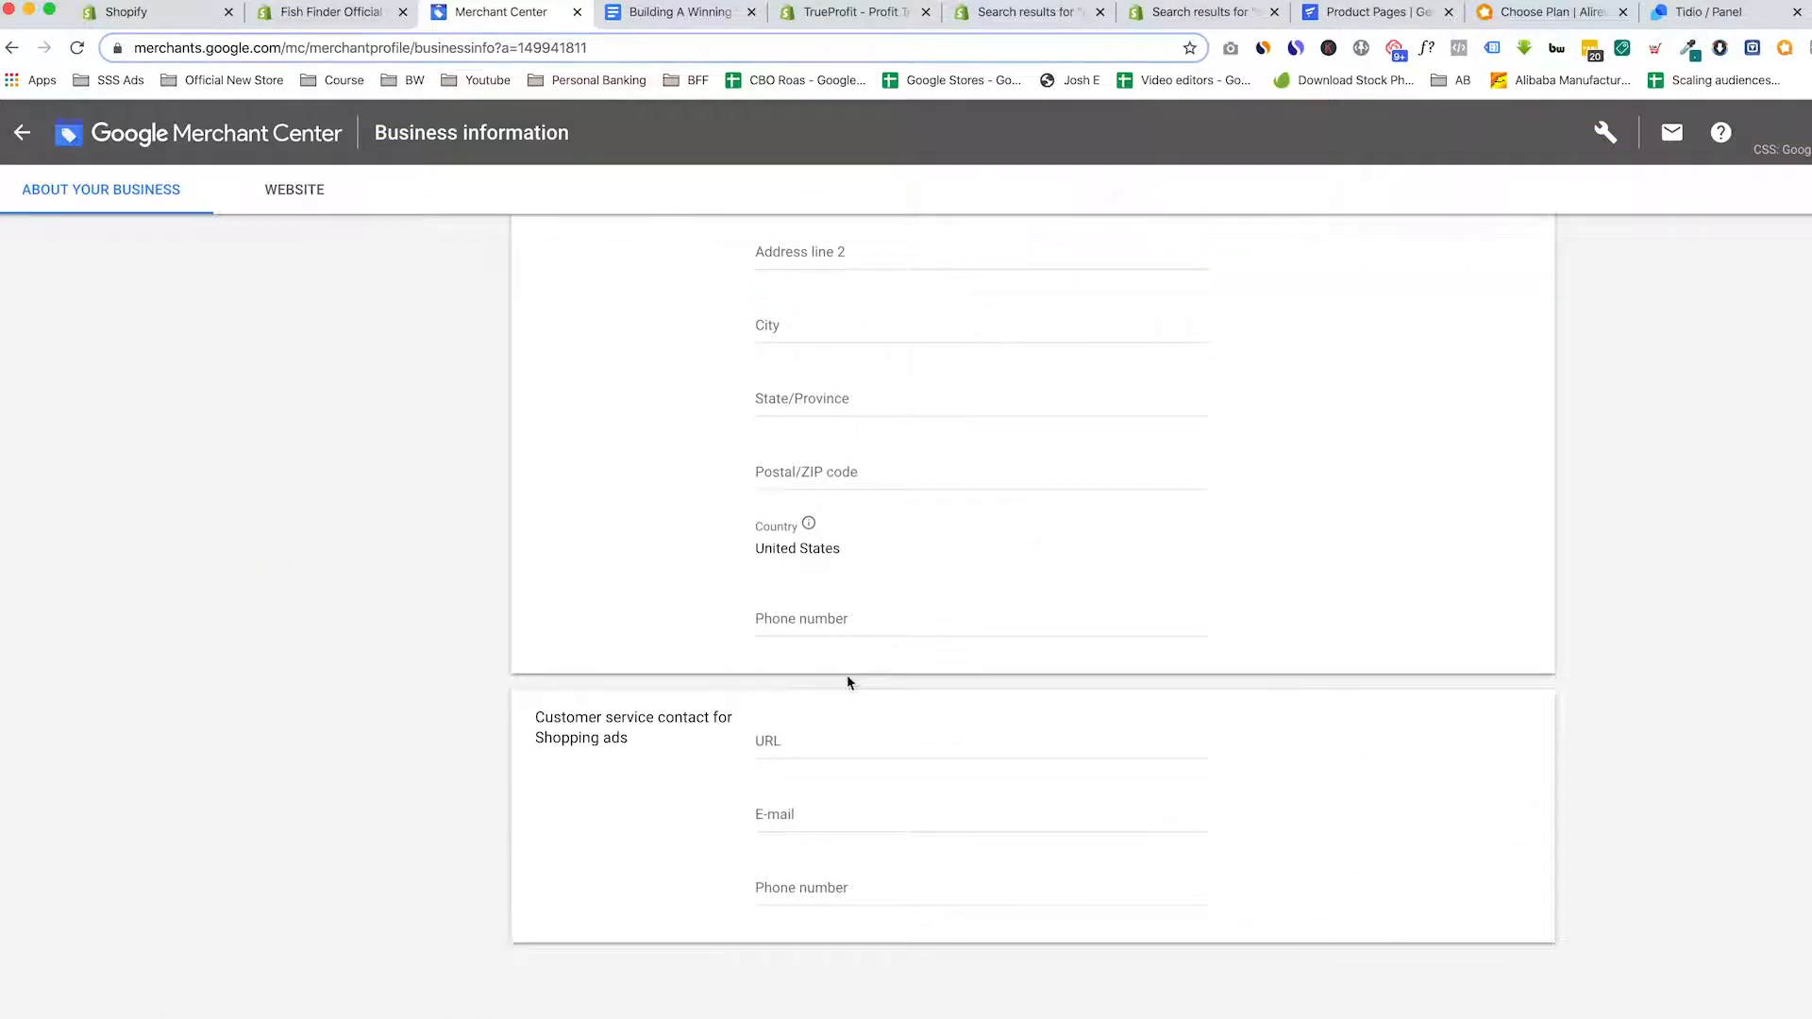
scroll(804, 715, up, 3)
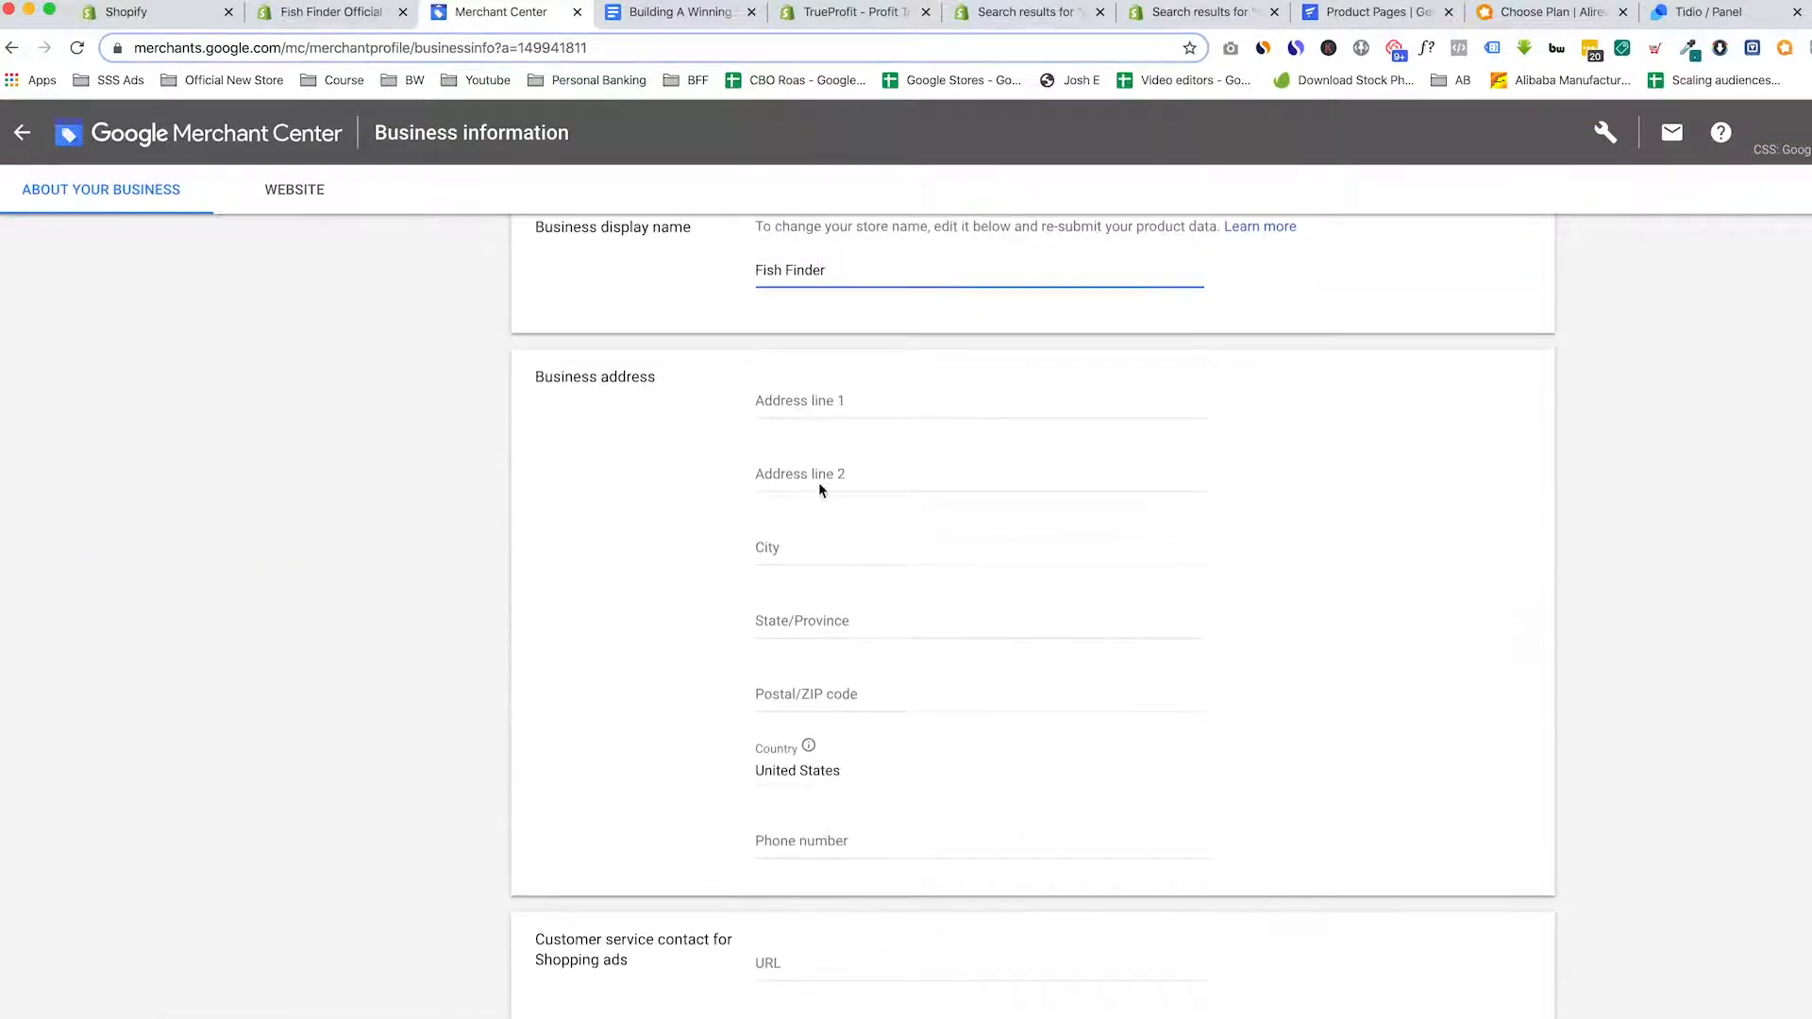
drag(554, 379, 650, 387)
click(635, 424)
scroll(631, 427, down, 3)
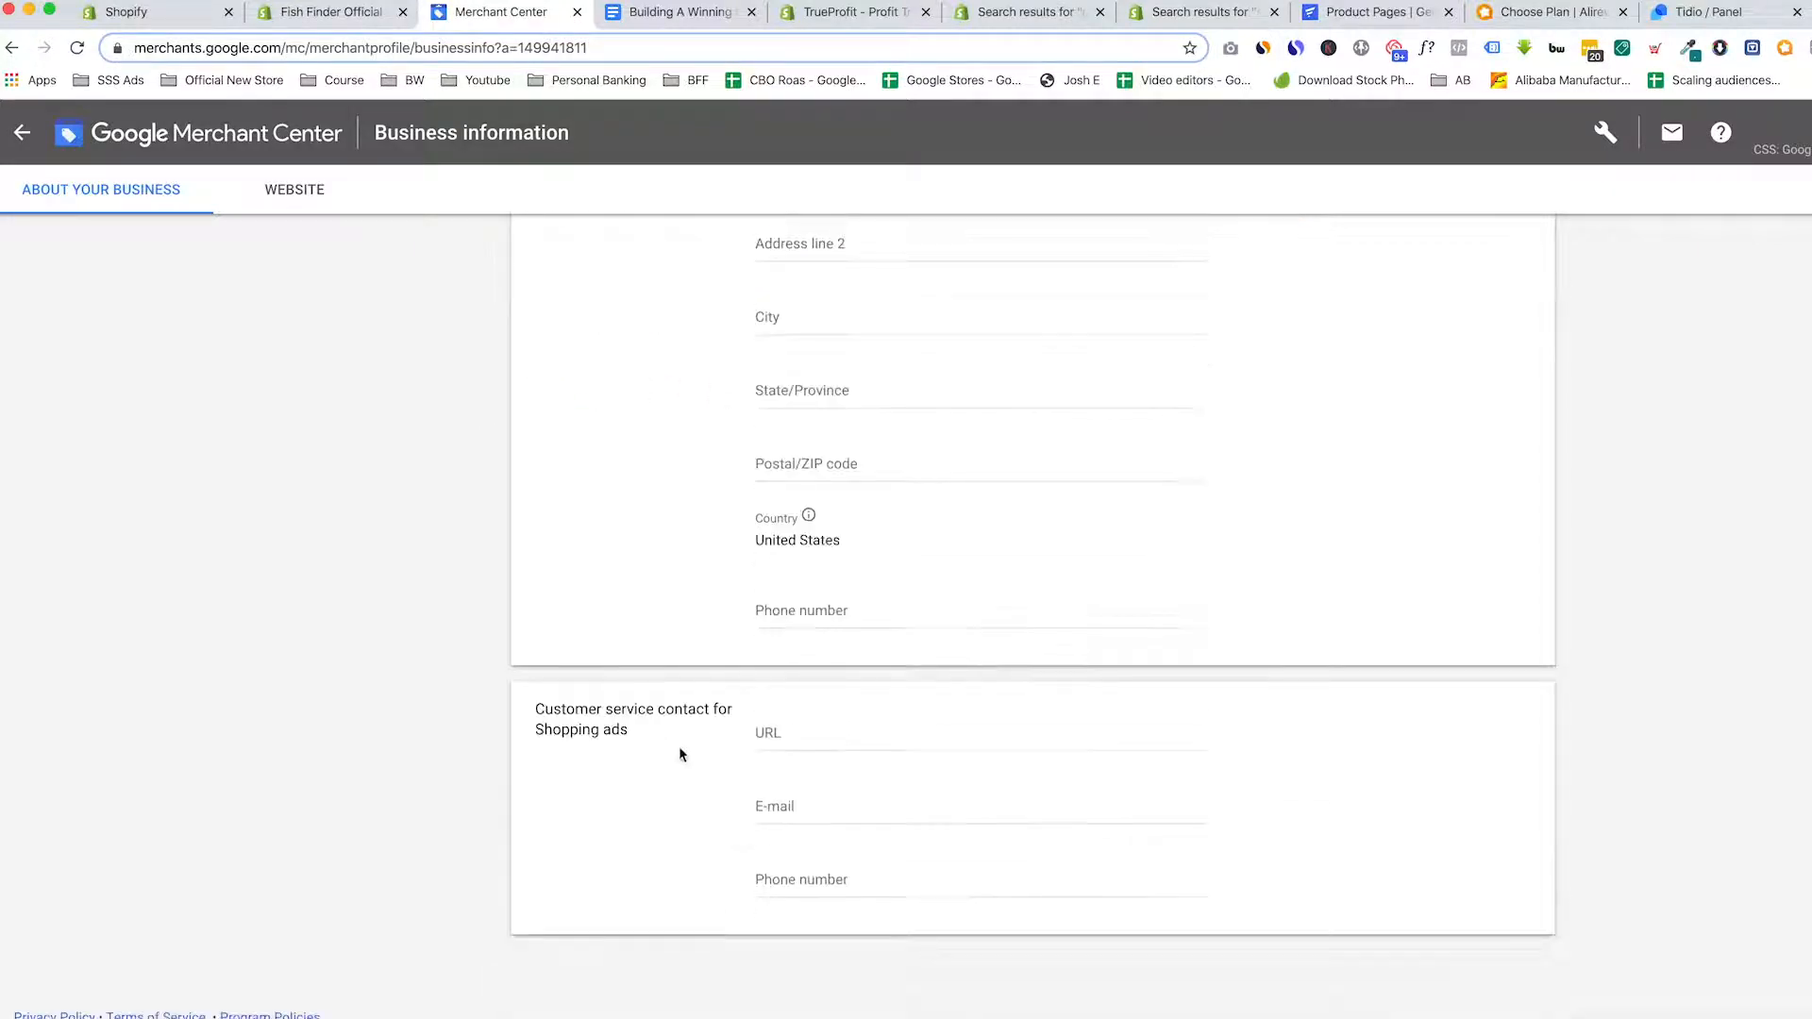
scroll(635, 713, up, 3)
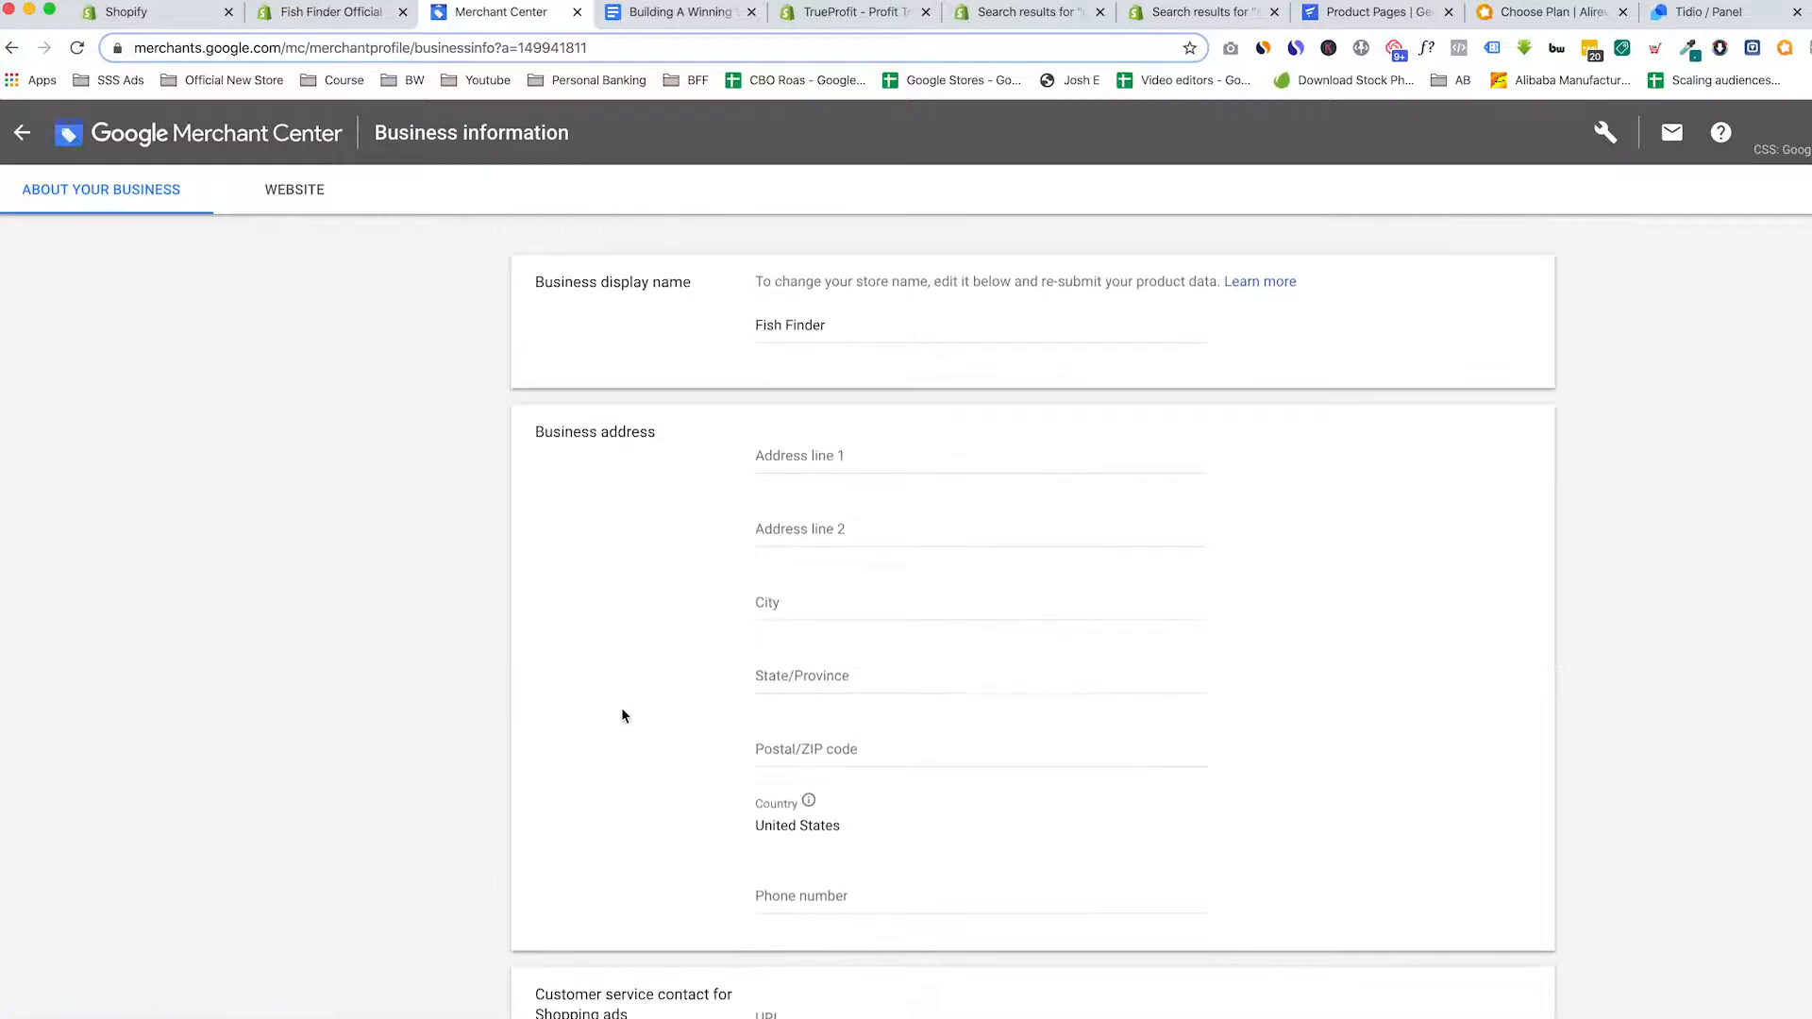
click(277, 191)
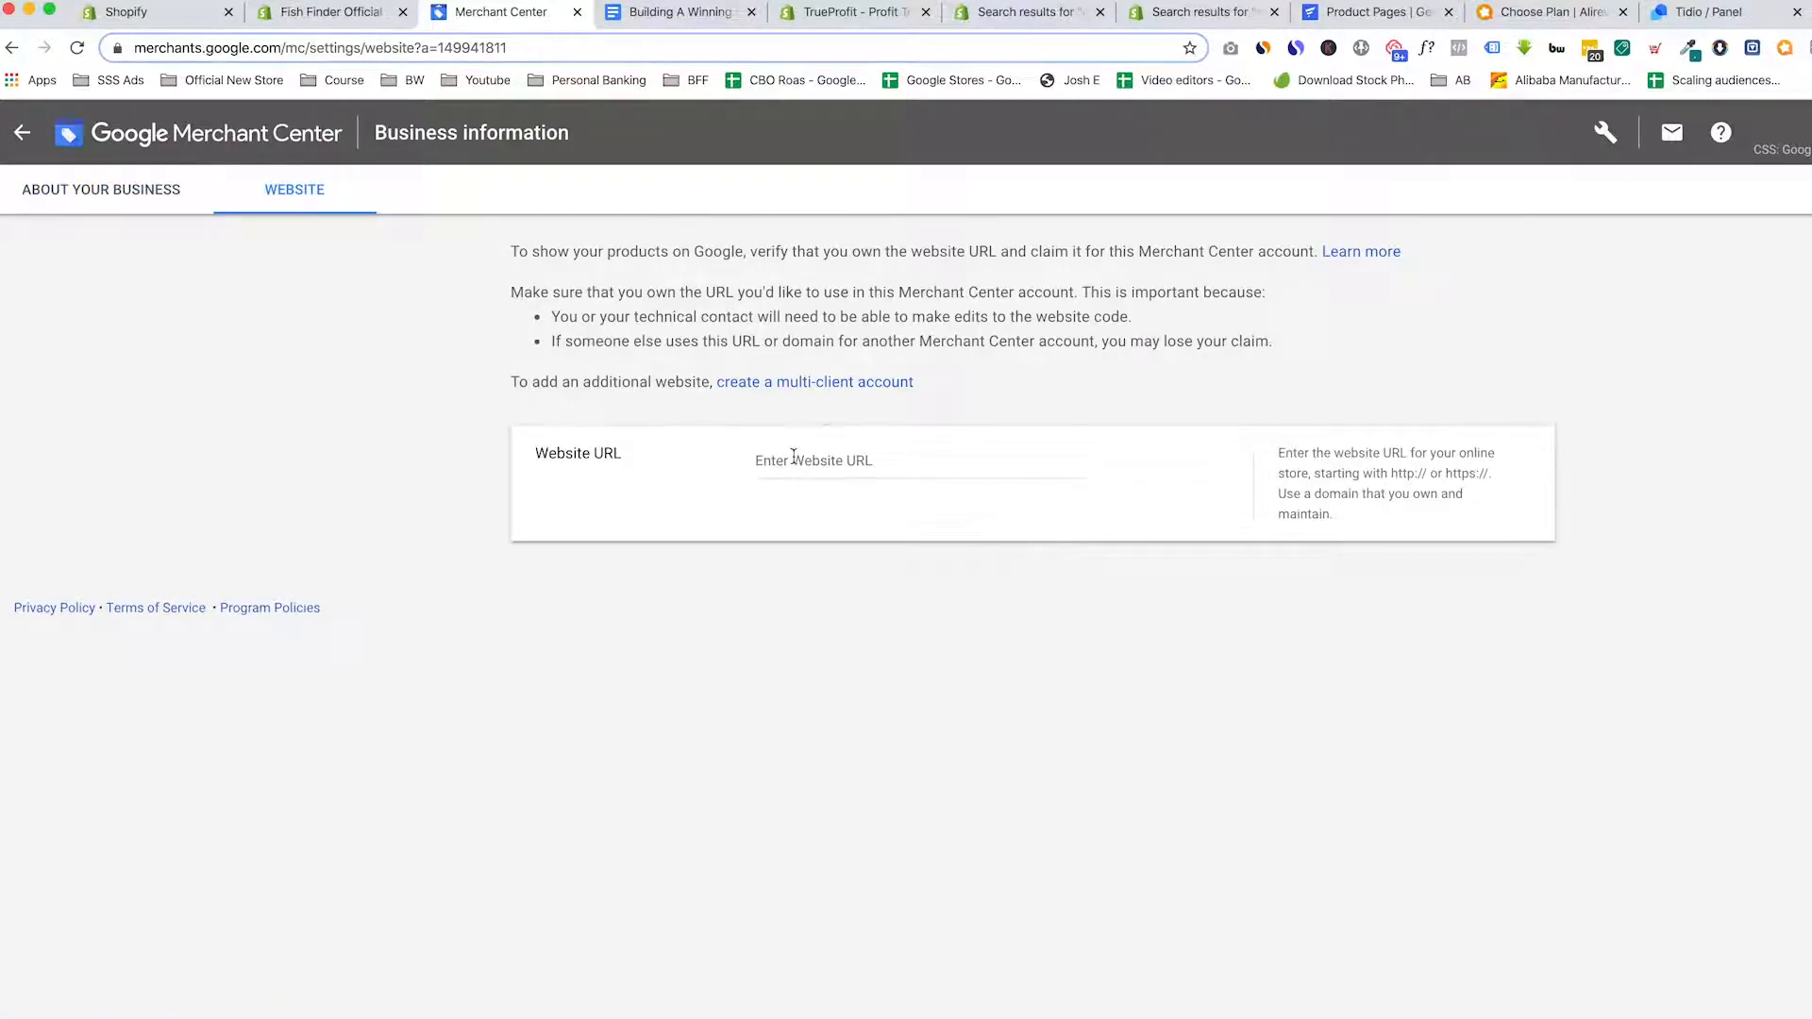
click(804, 464)
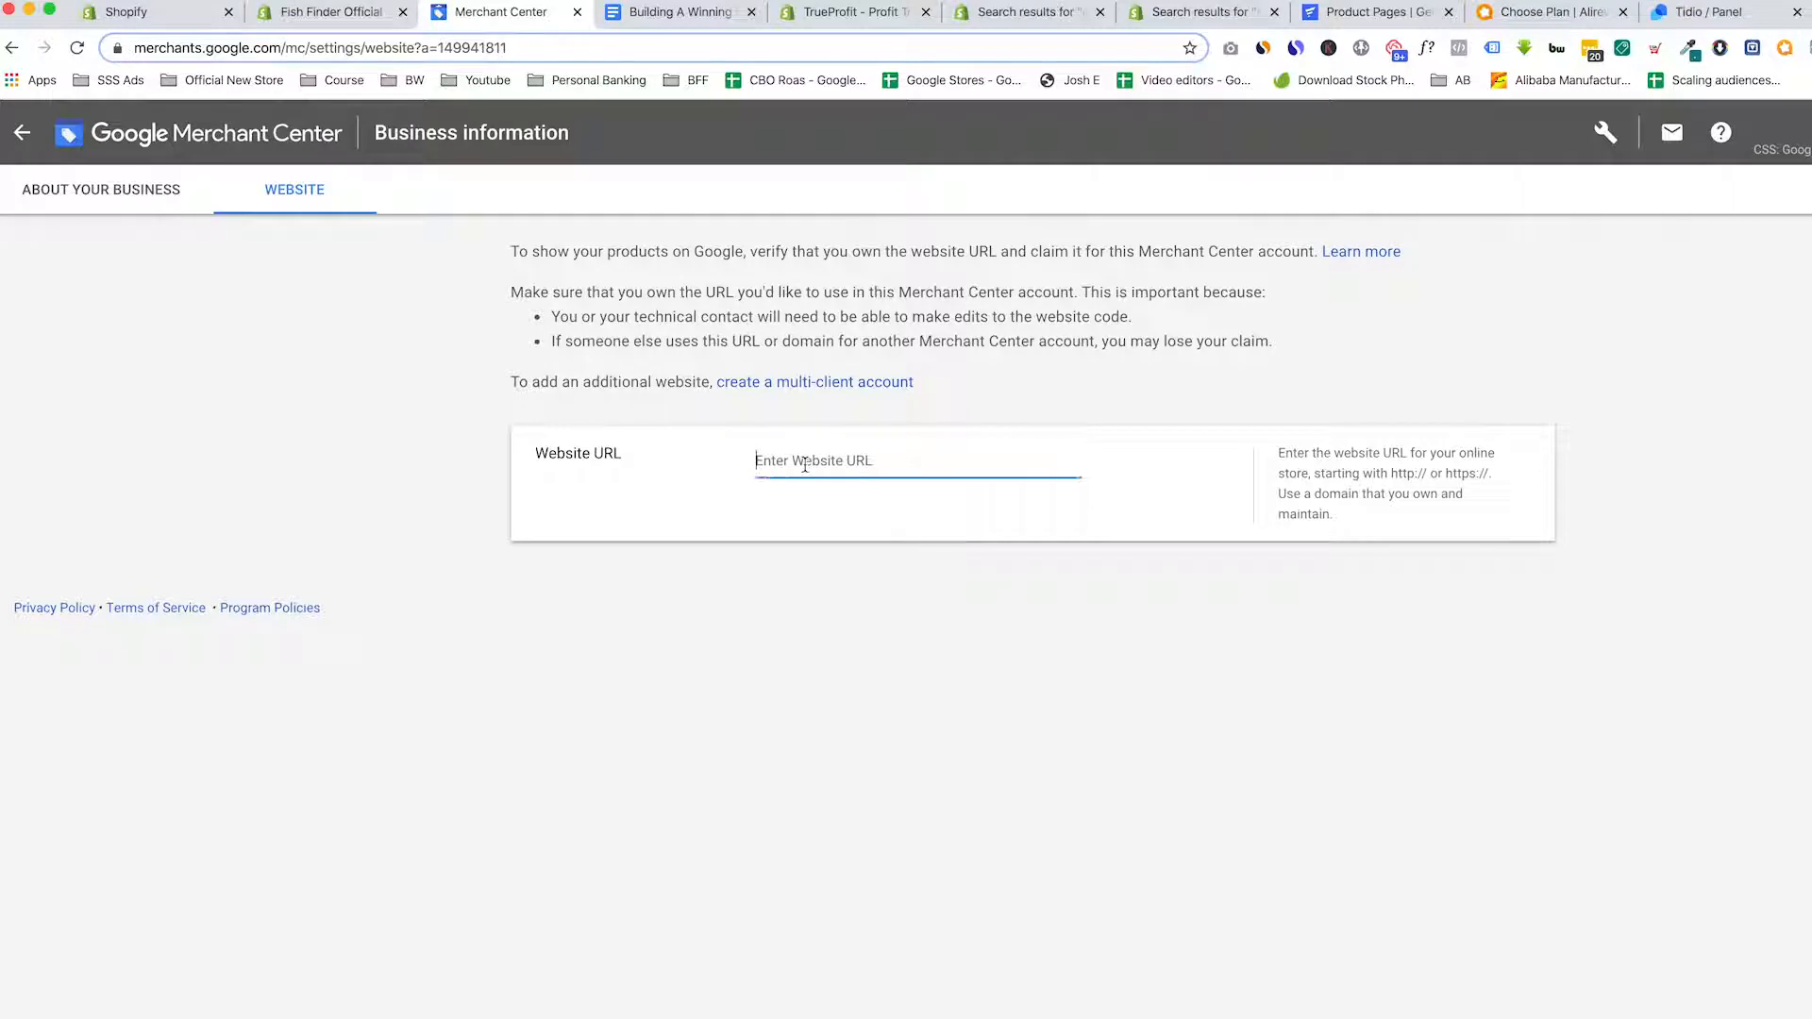
text(www)
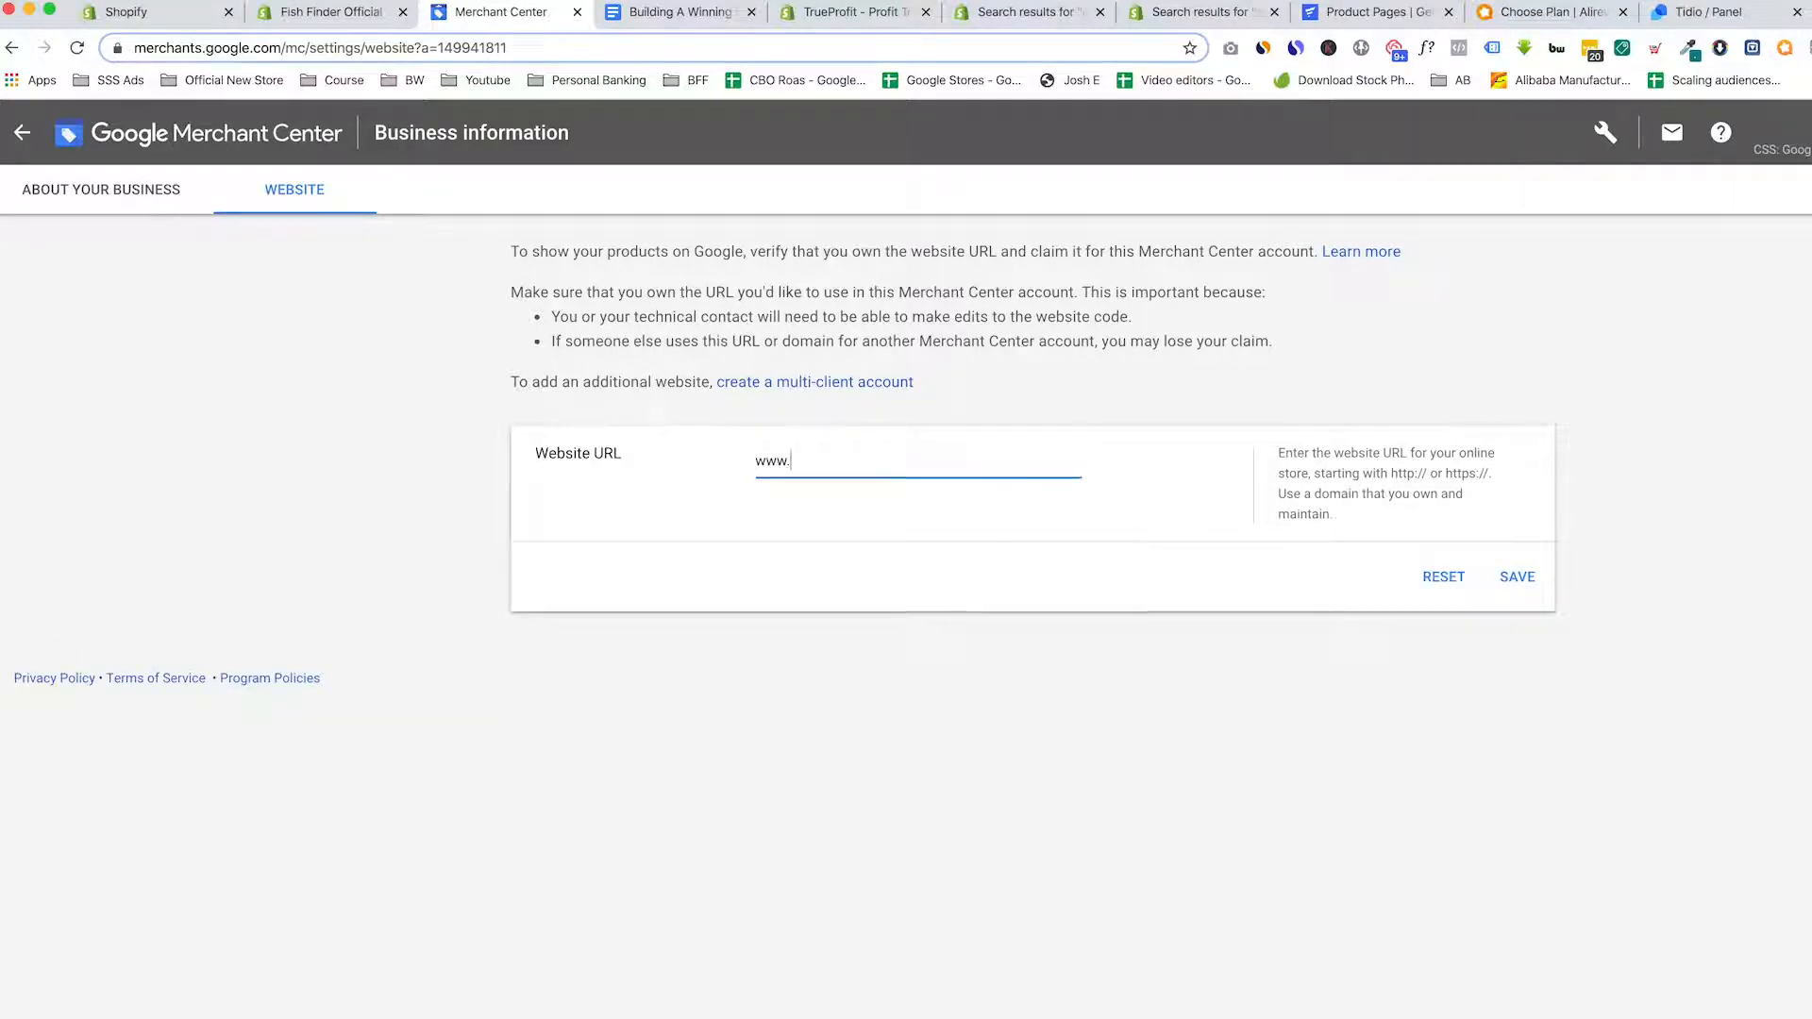
text(.fishfinderofficial.com)
click(817, 635)
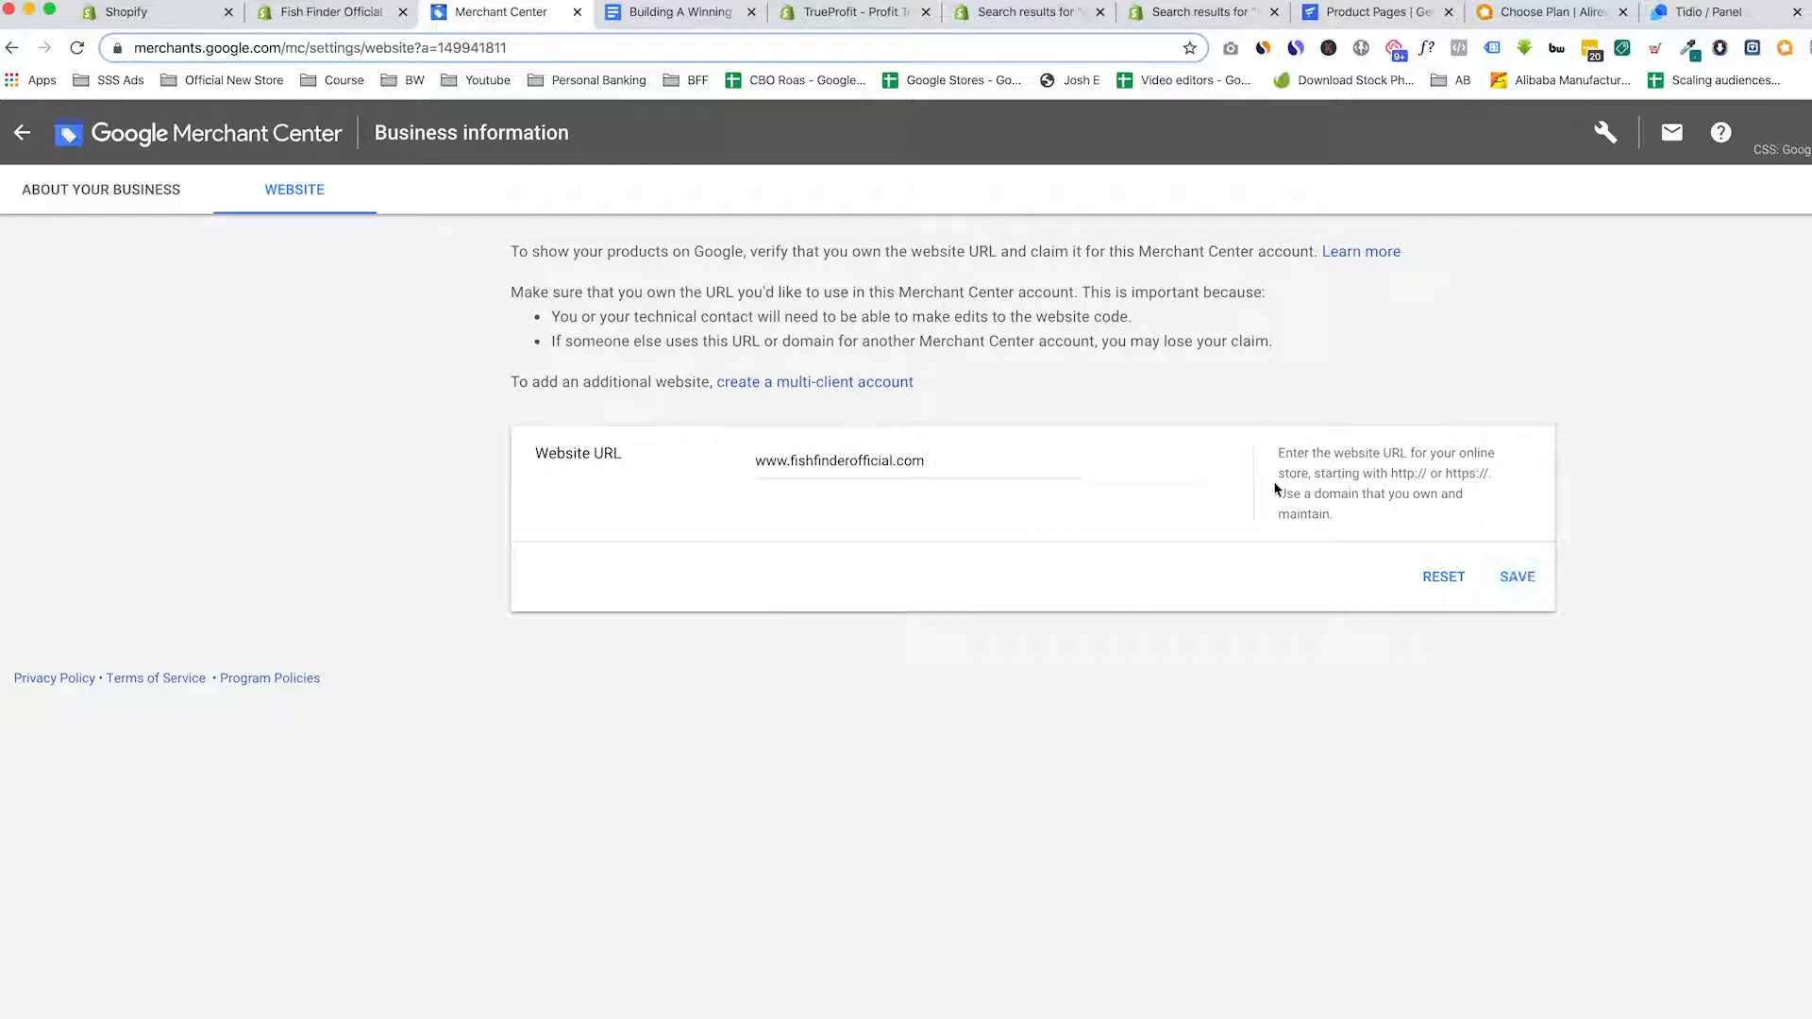
click(1517, 575)
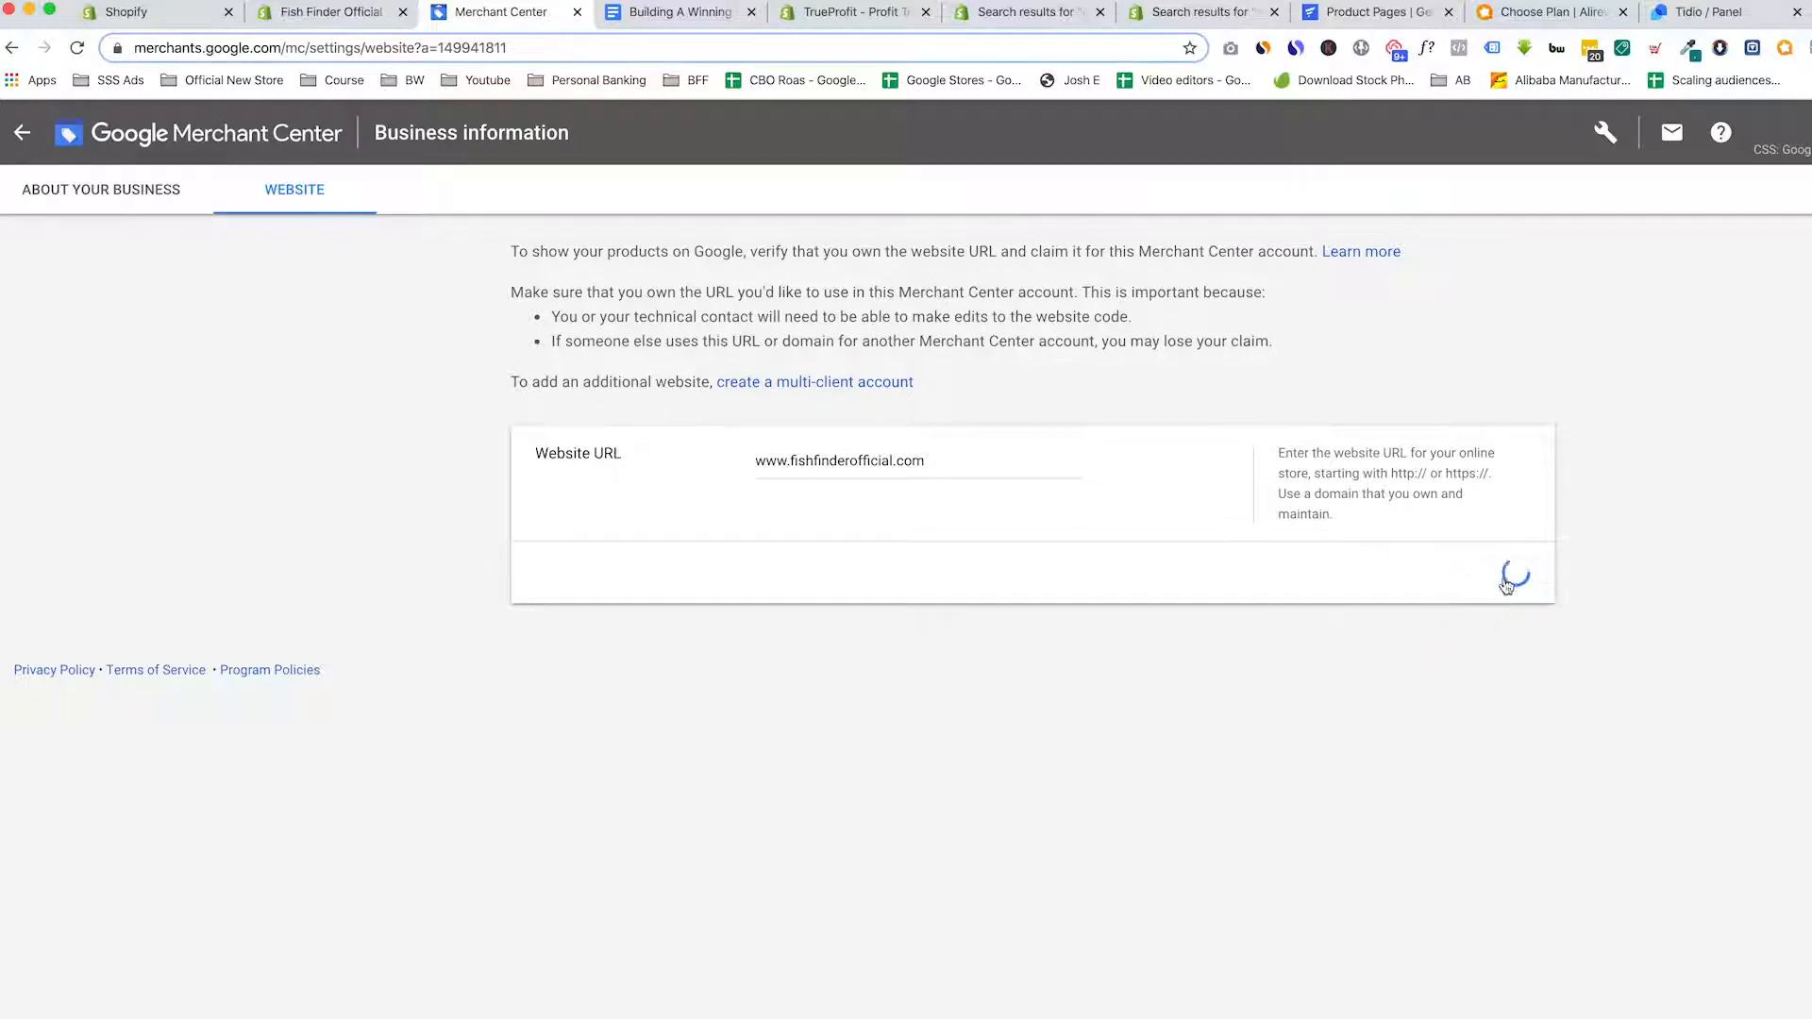
click(756, 460)
text(https://)
key(Return)
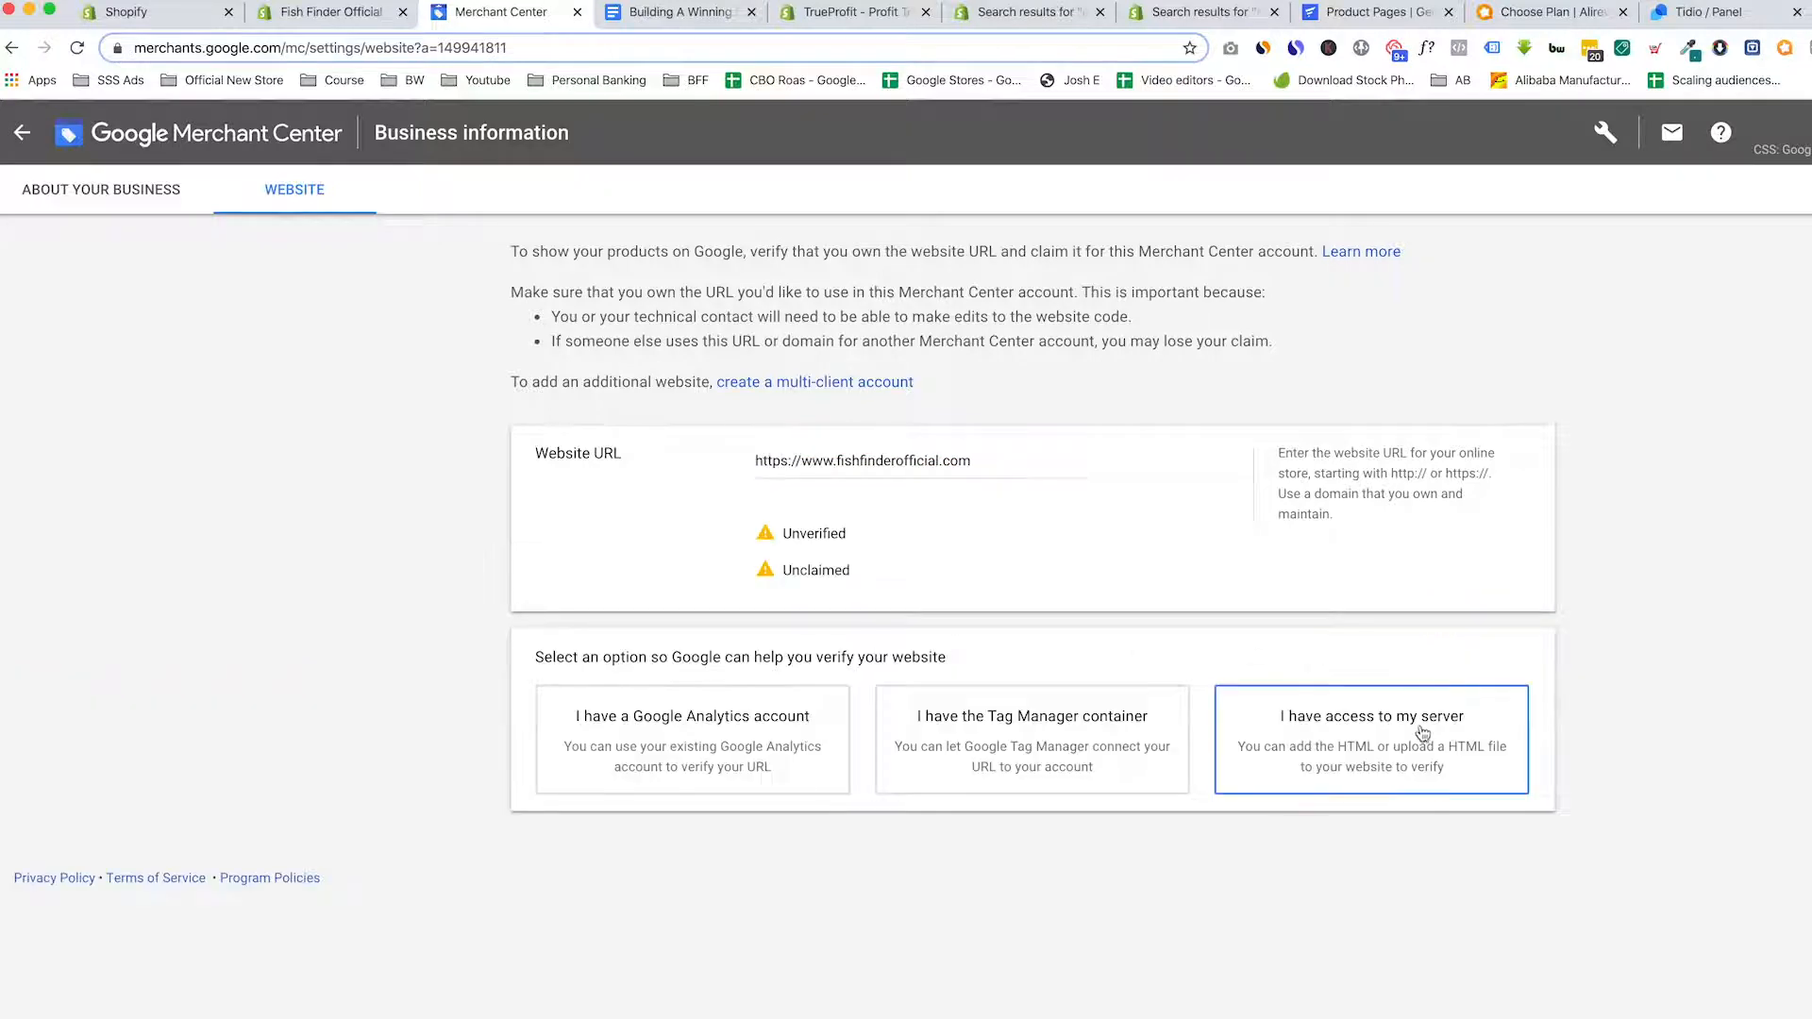
Choose 'I have access to my server' and copy the HTML verification meta tag
click(1393, 746)
scroll(1391, 746, down, 4)
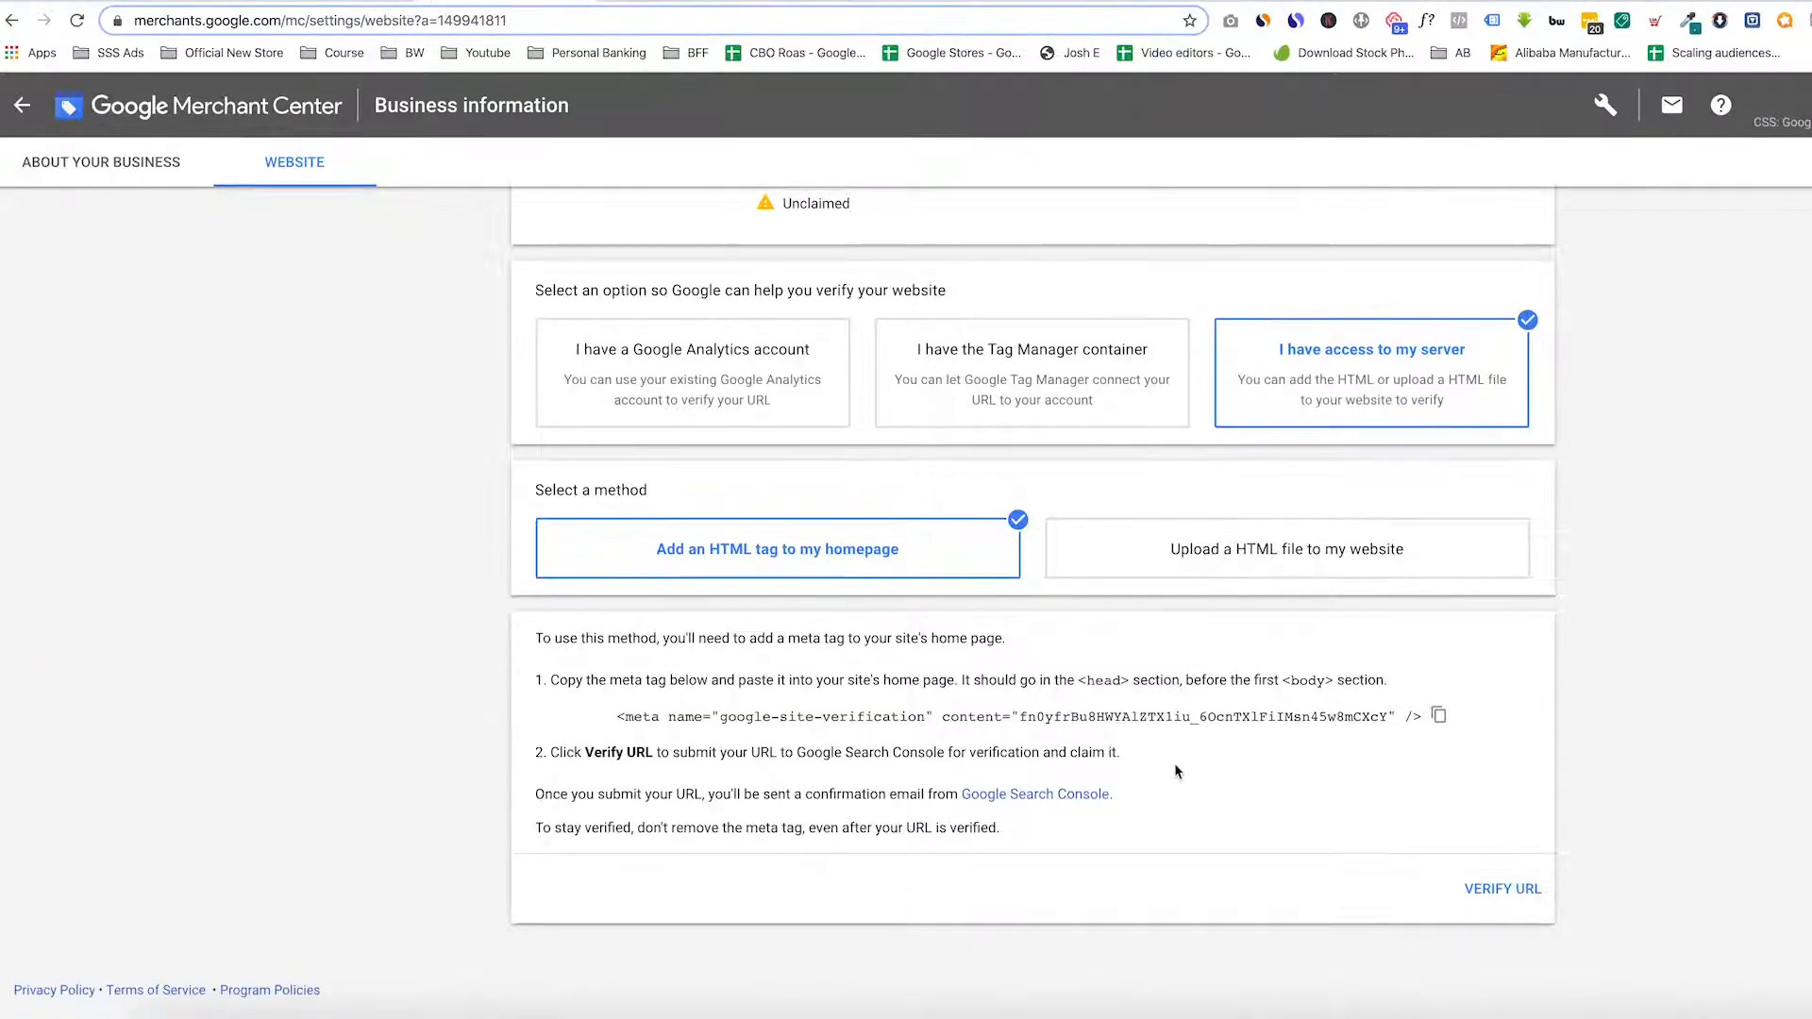
click(1438, 718)
In Shopify, bring up the live Debut theme's theme.liquid via Online Store > Themes > Edit code
click(346, 3)
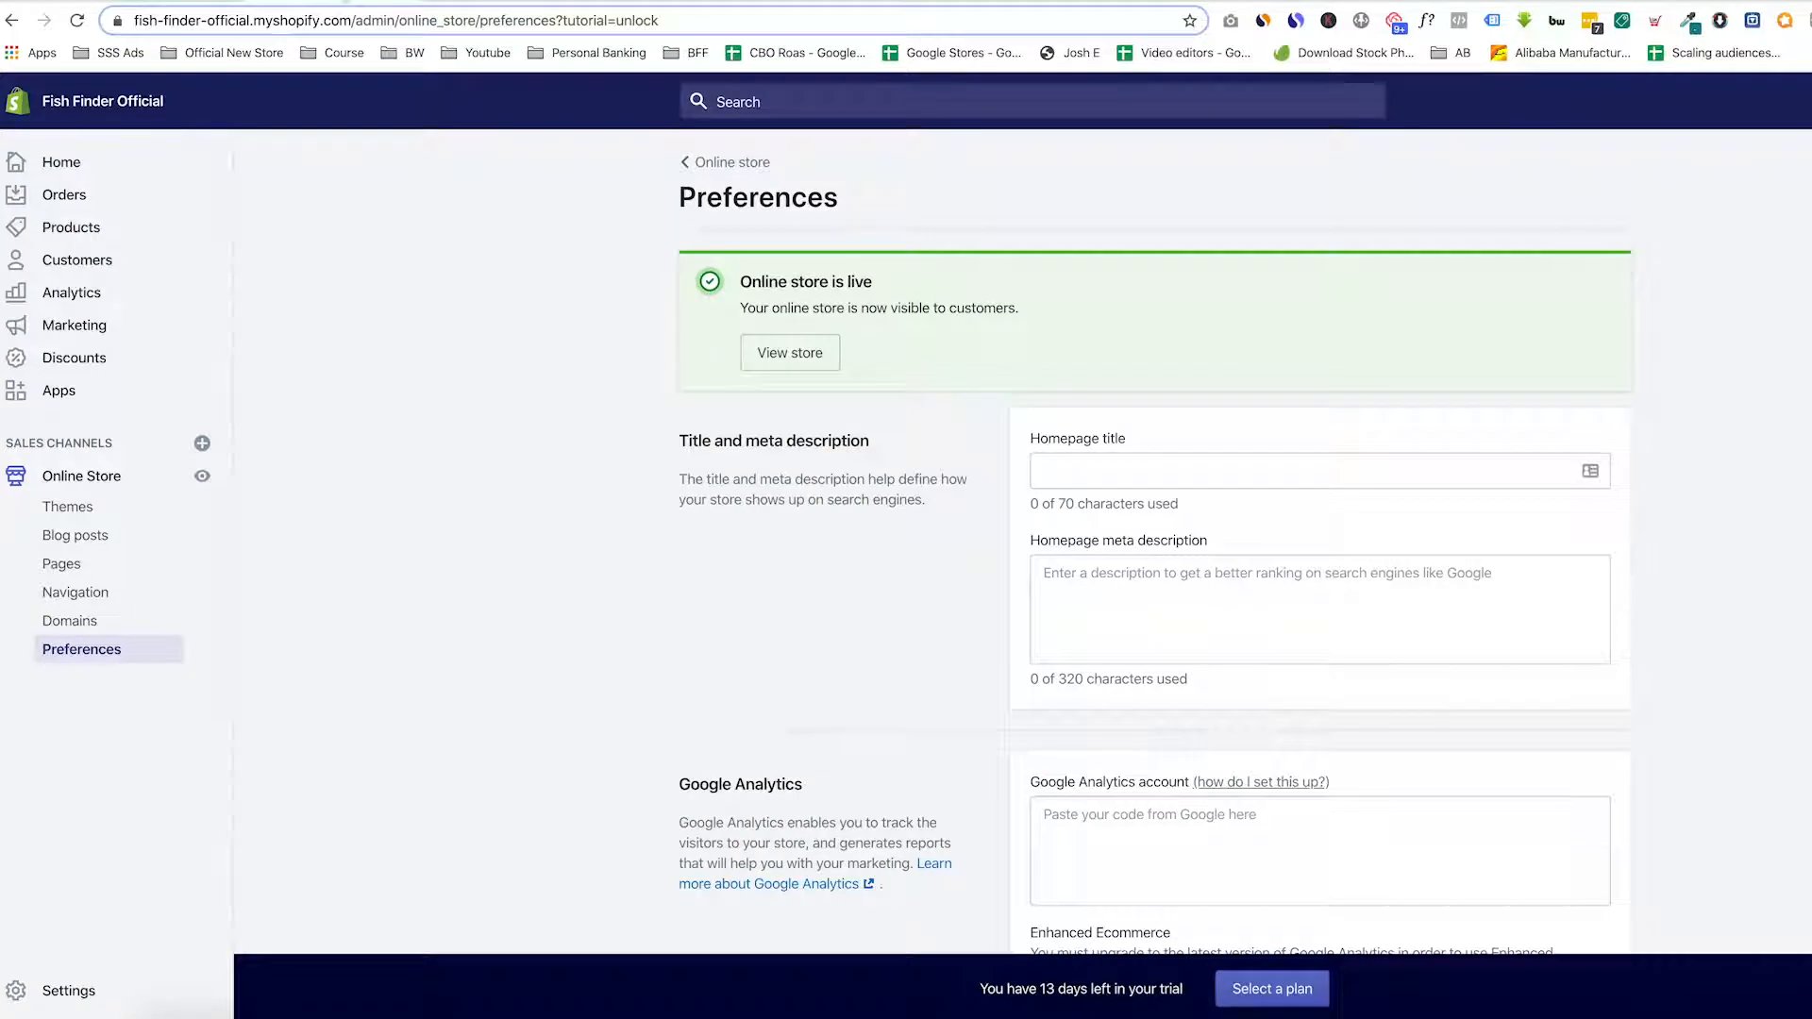
scroll(694, 433, up, 1)
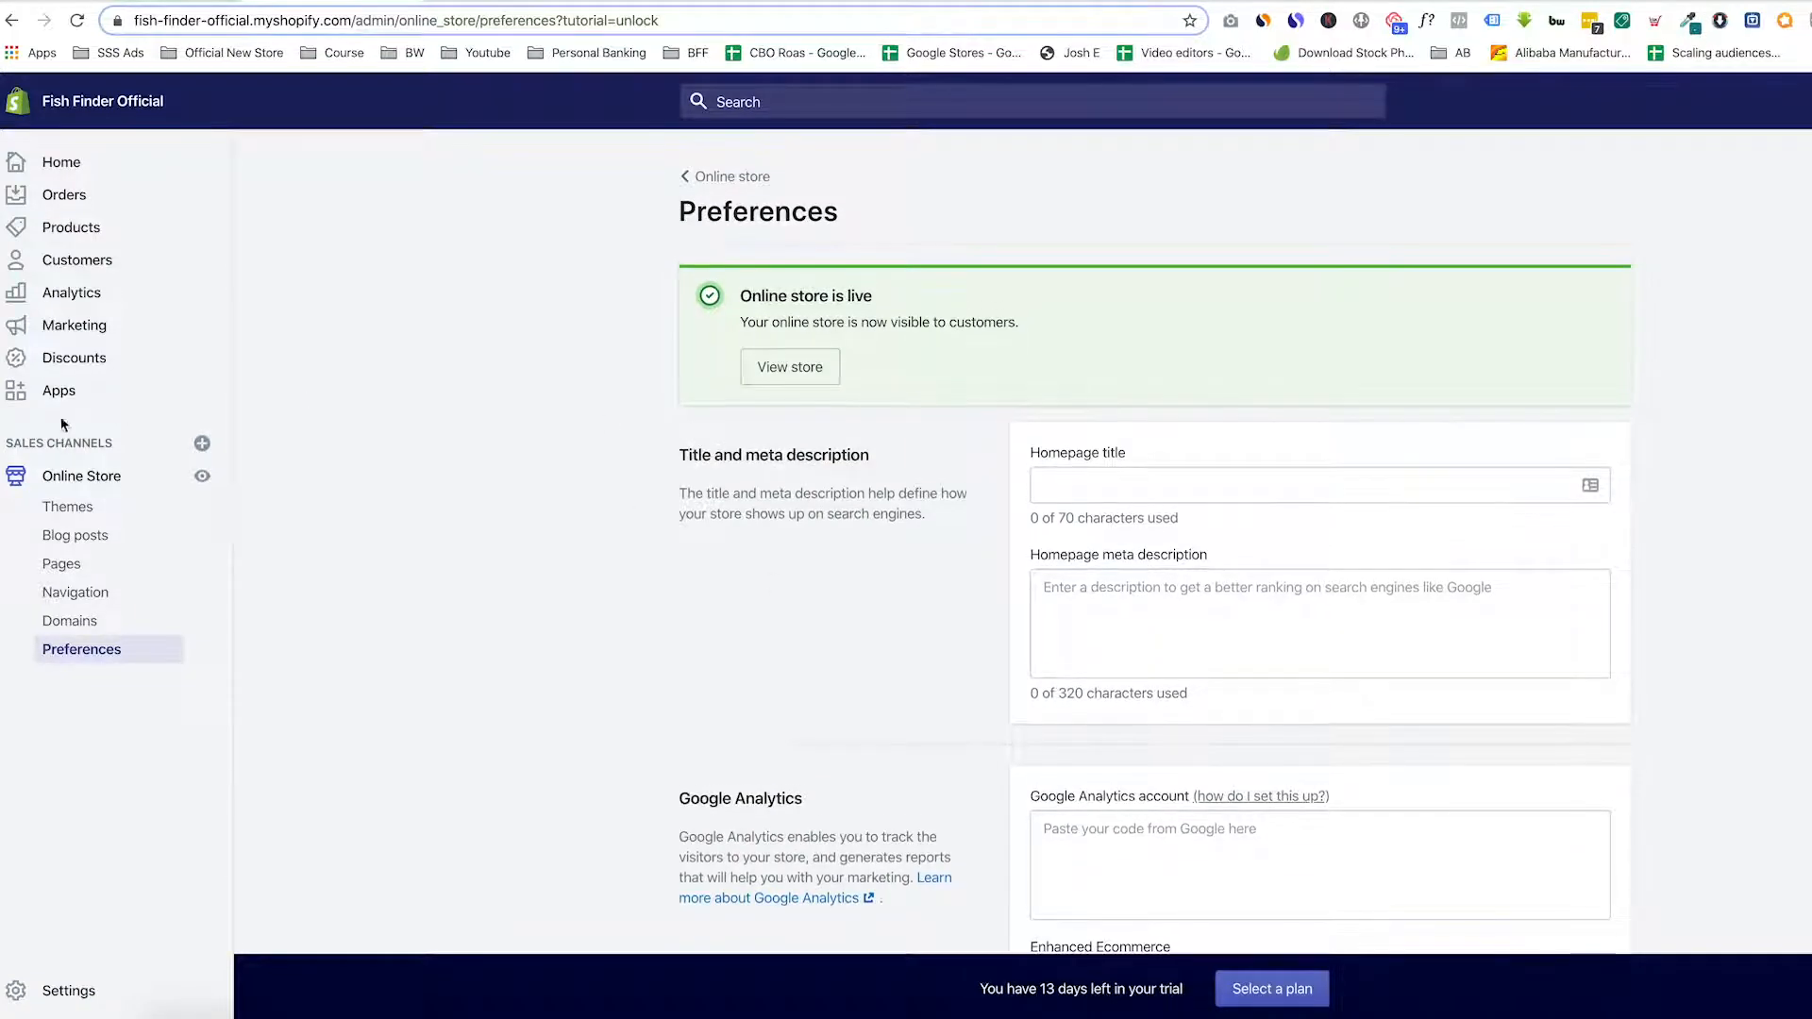
click(103, 475)
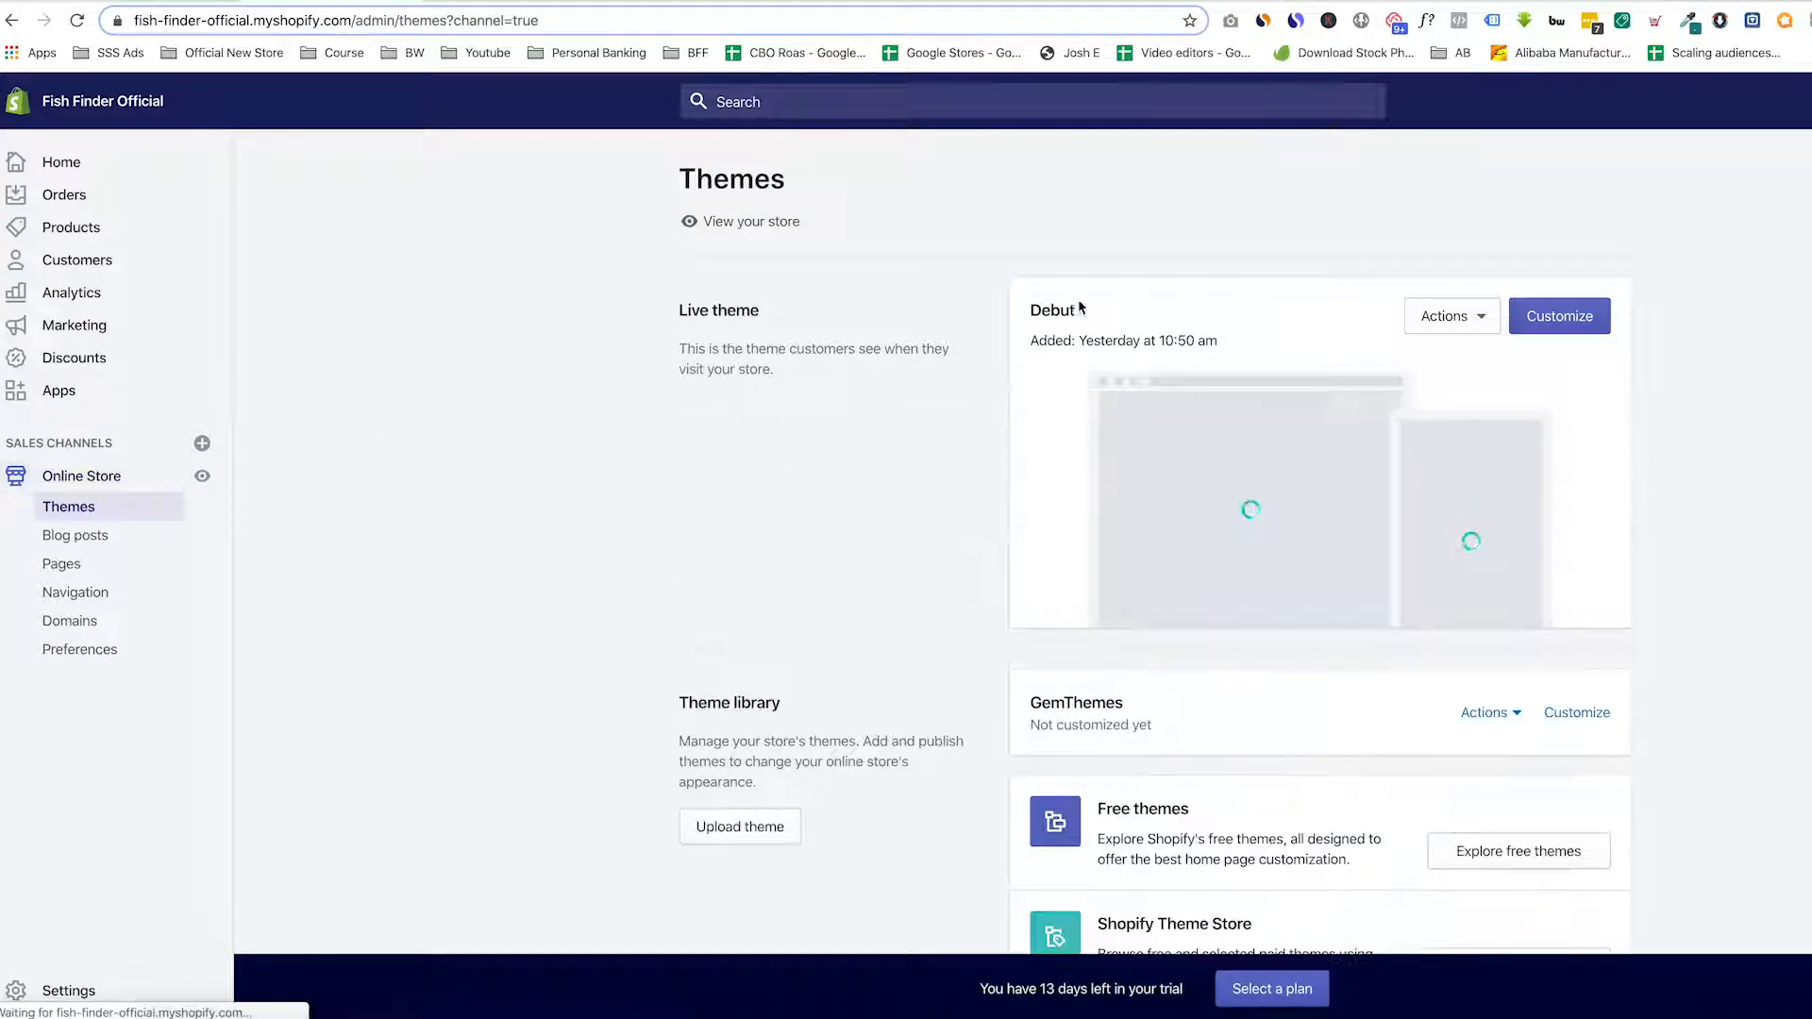
click(1468, 321)
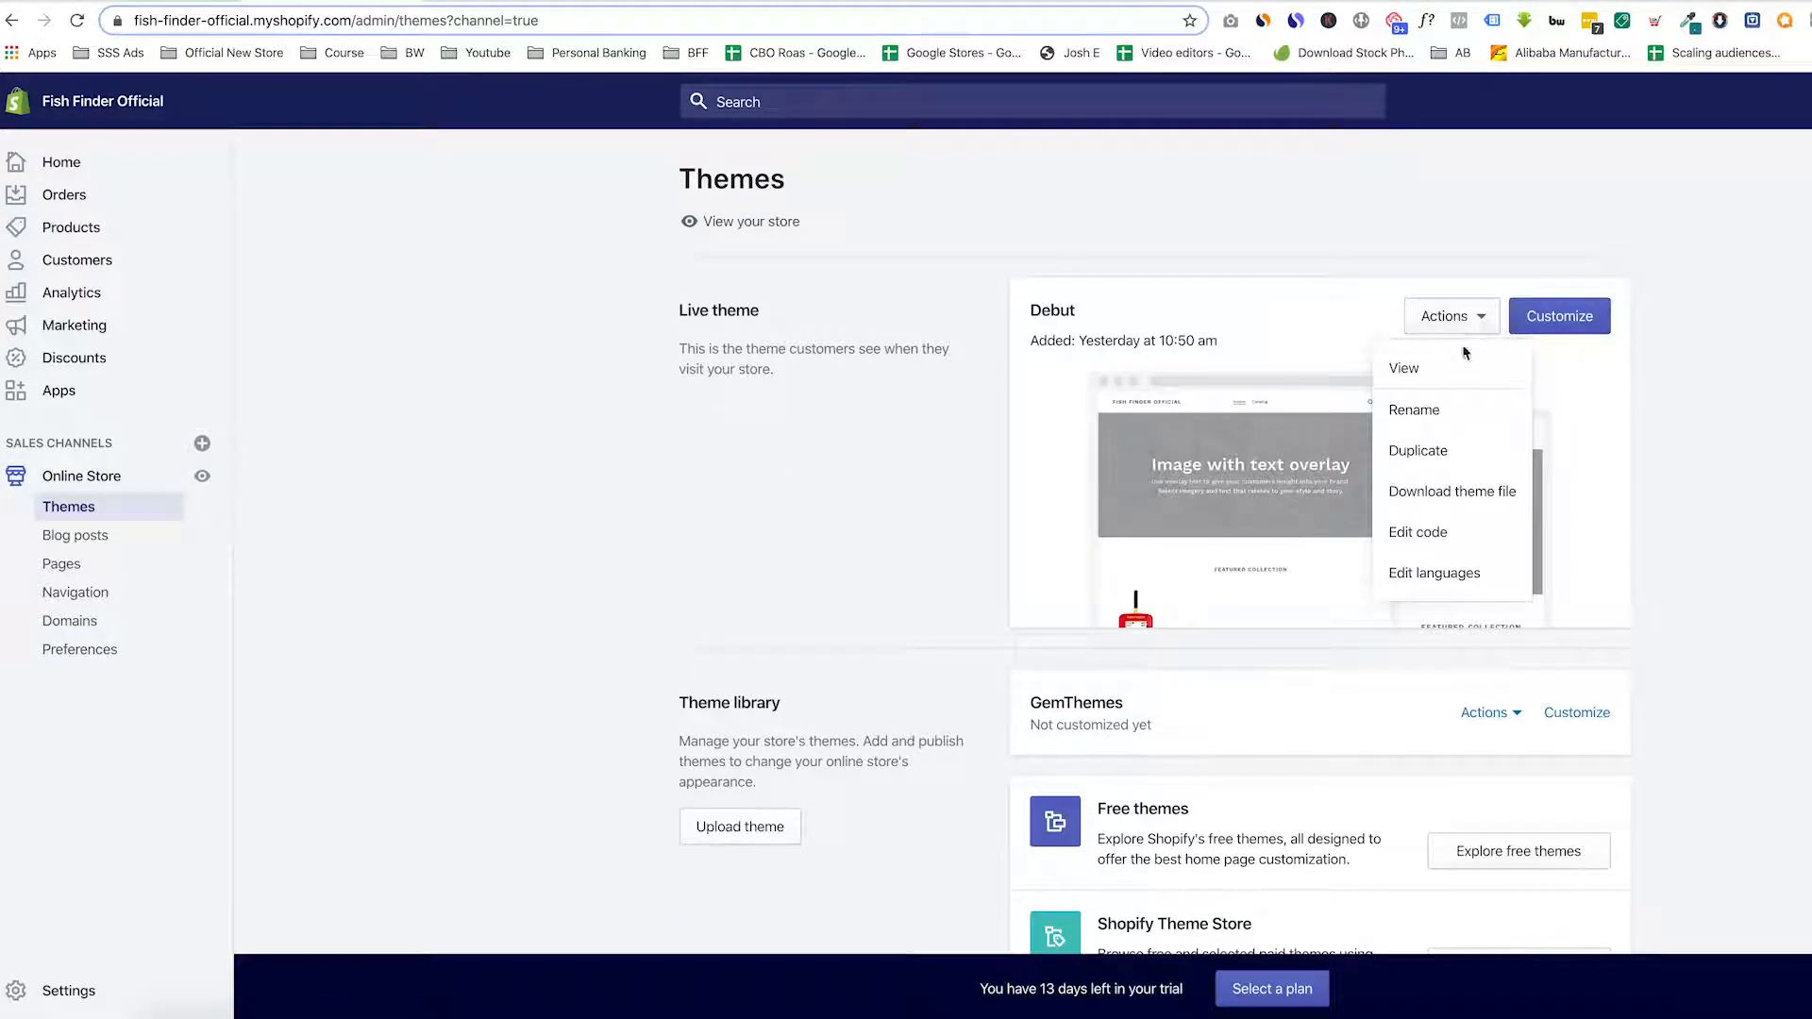
click(1431, 534)
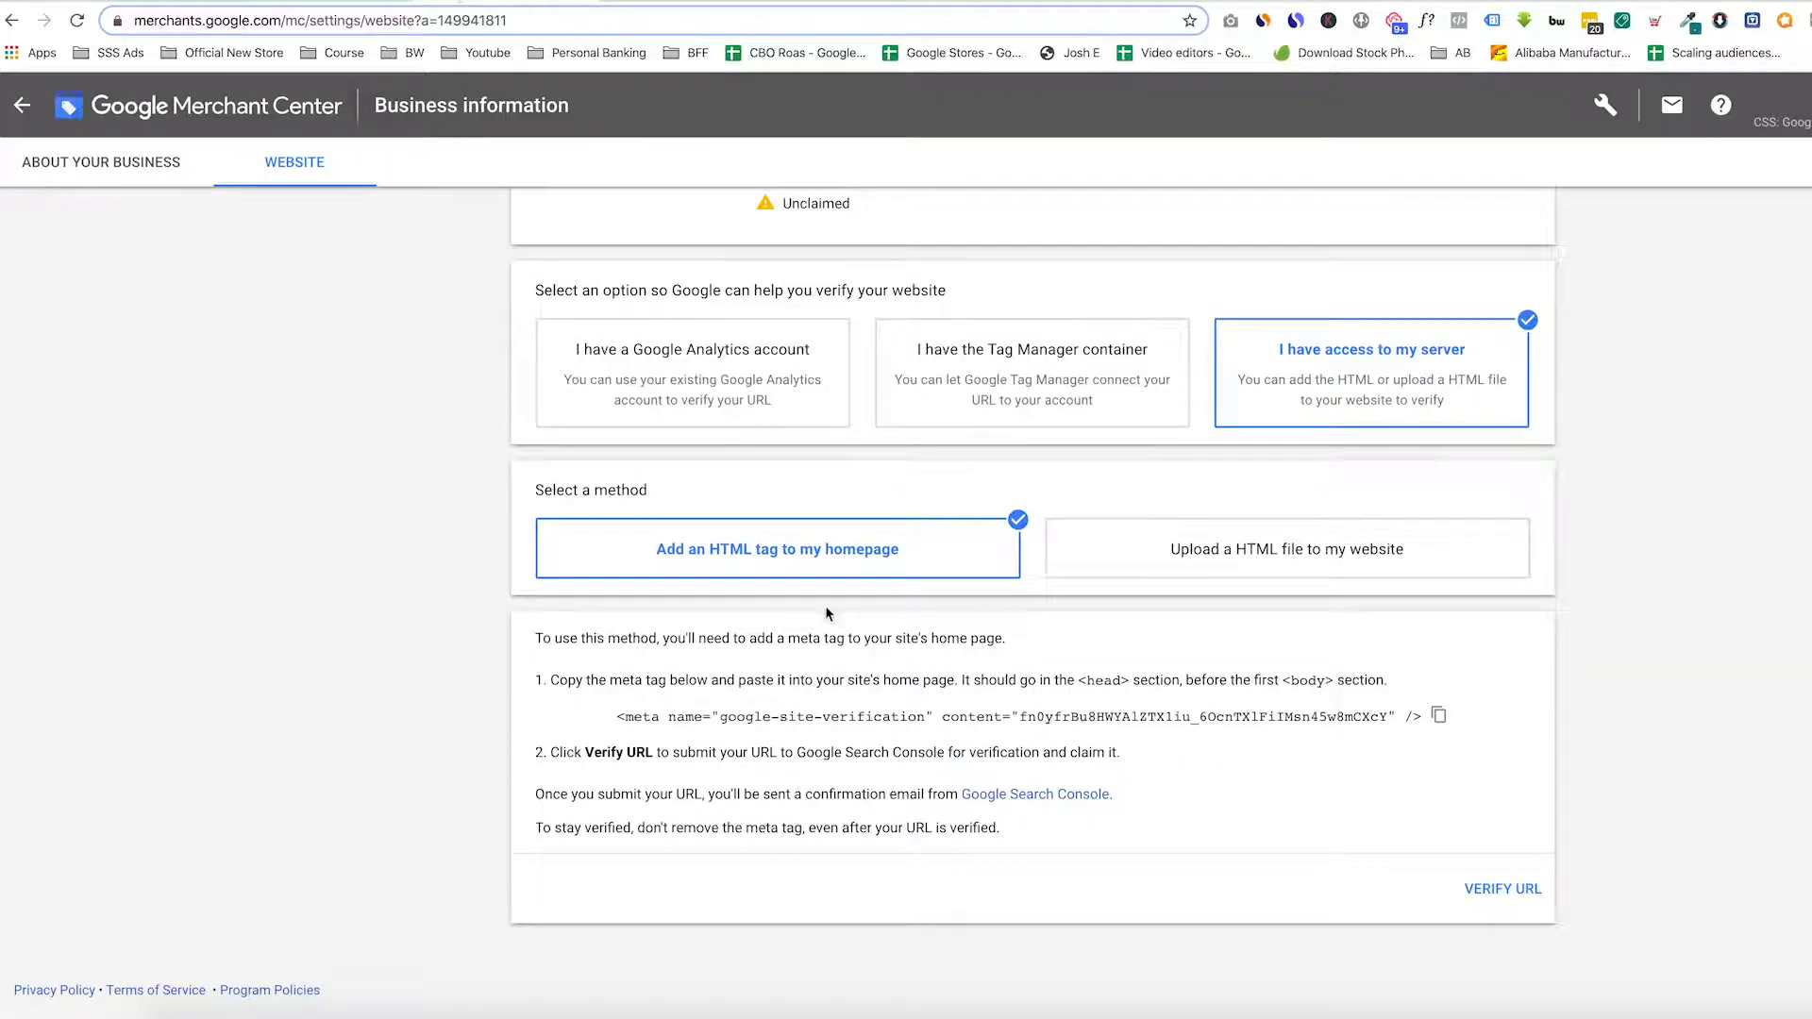
drag(1076, 680, 1133, 684)
click(1149, 700)
click(314, 1)
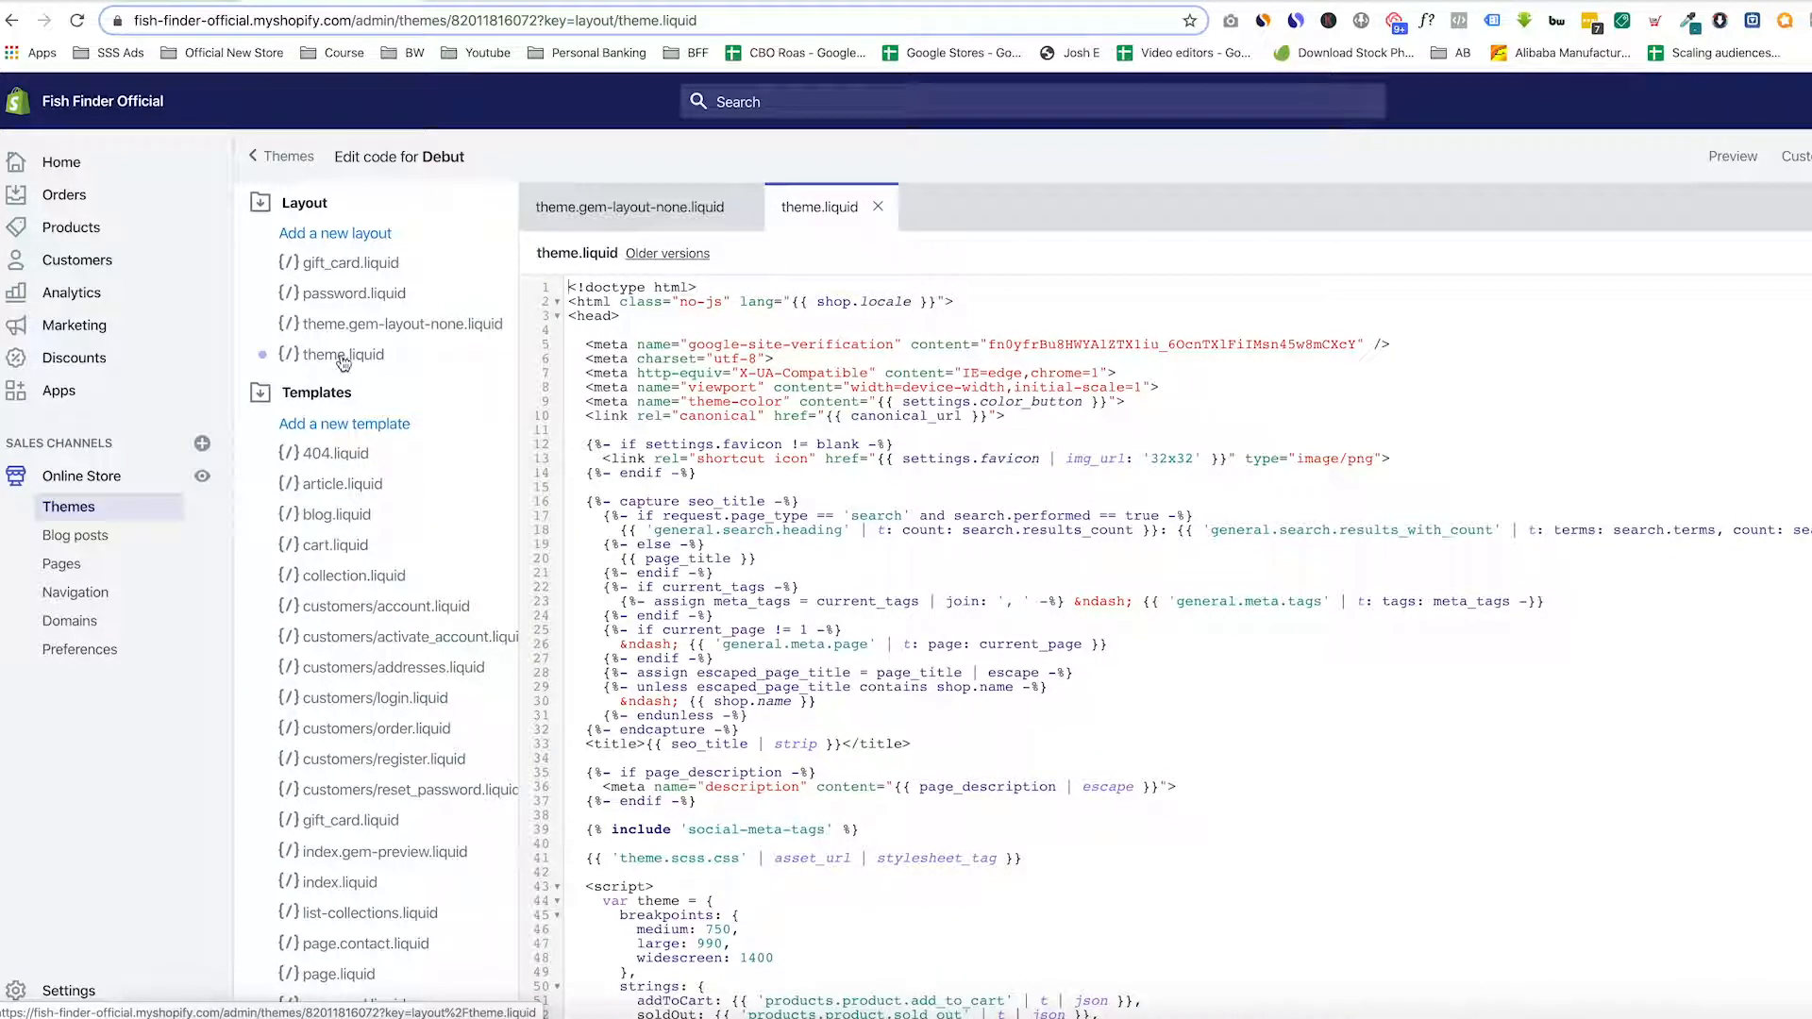
Paste the google-site-verification meta tag on a new line below <head> and save theme.liquid
drag(568, 315, 627, 315)
click(643, 333)
key(Return)
key(Return)
key(Up)
key(ctrl+v)
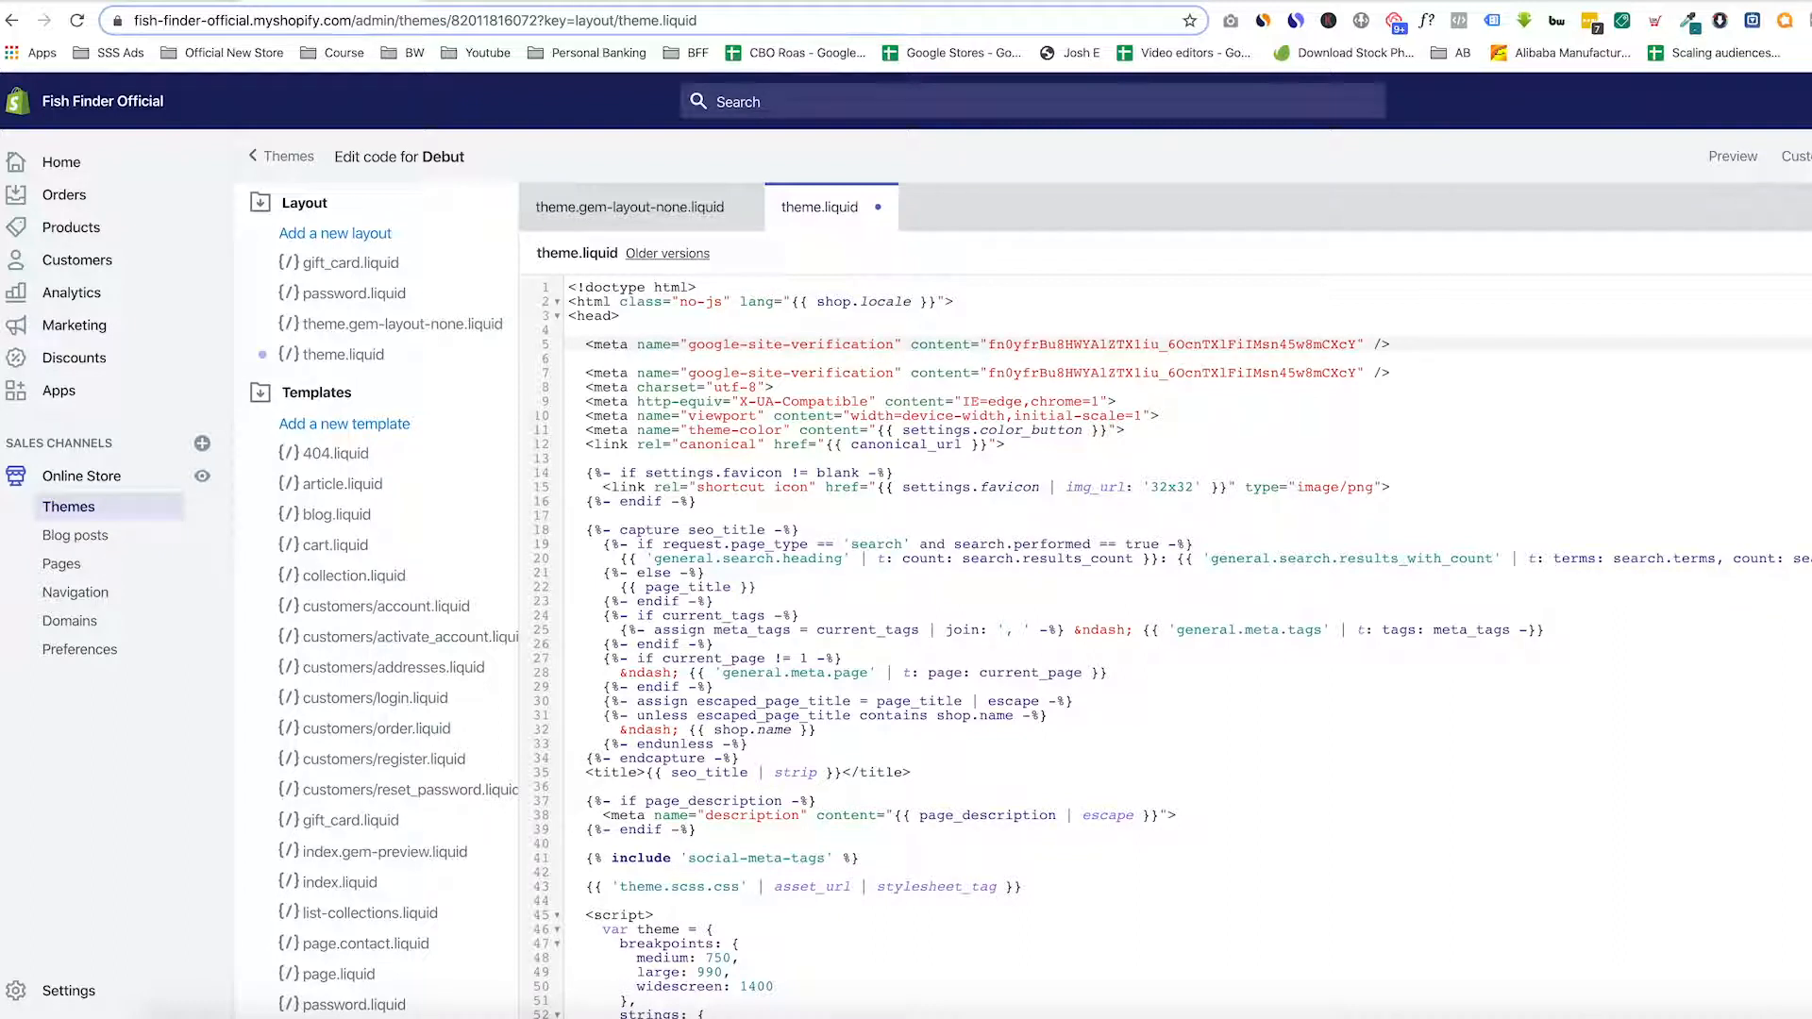
key(ctrl+s)
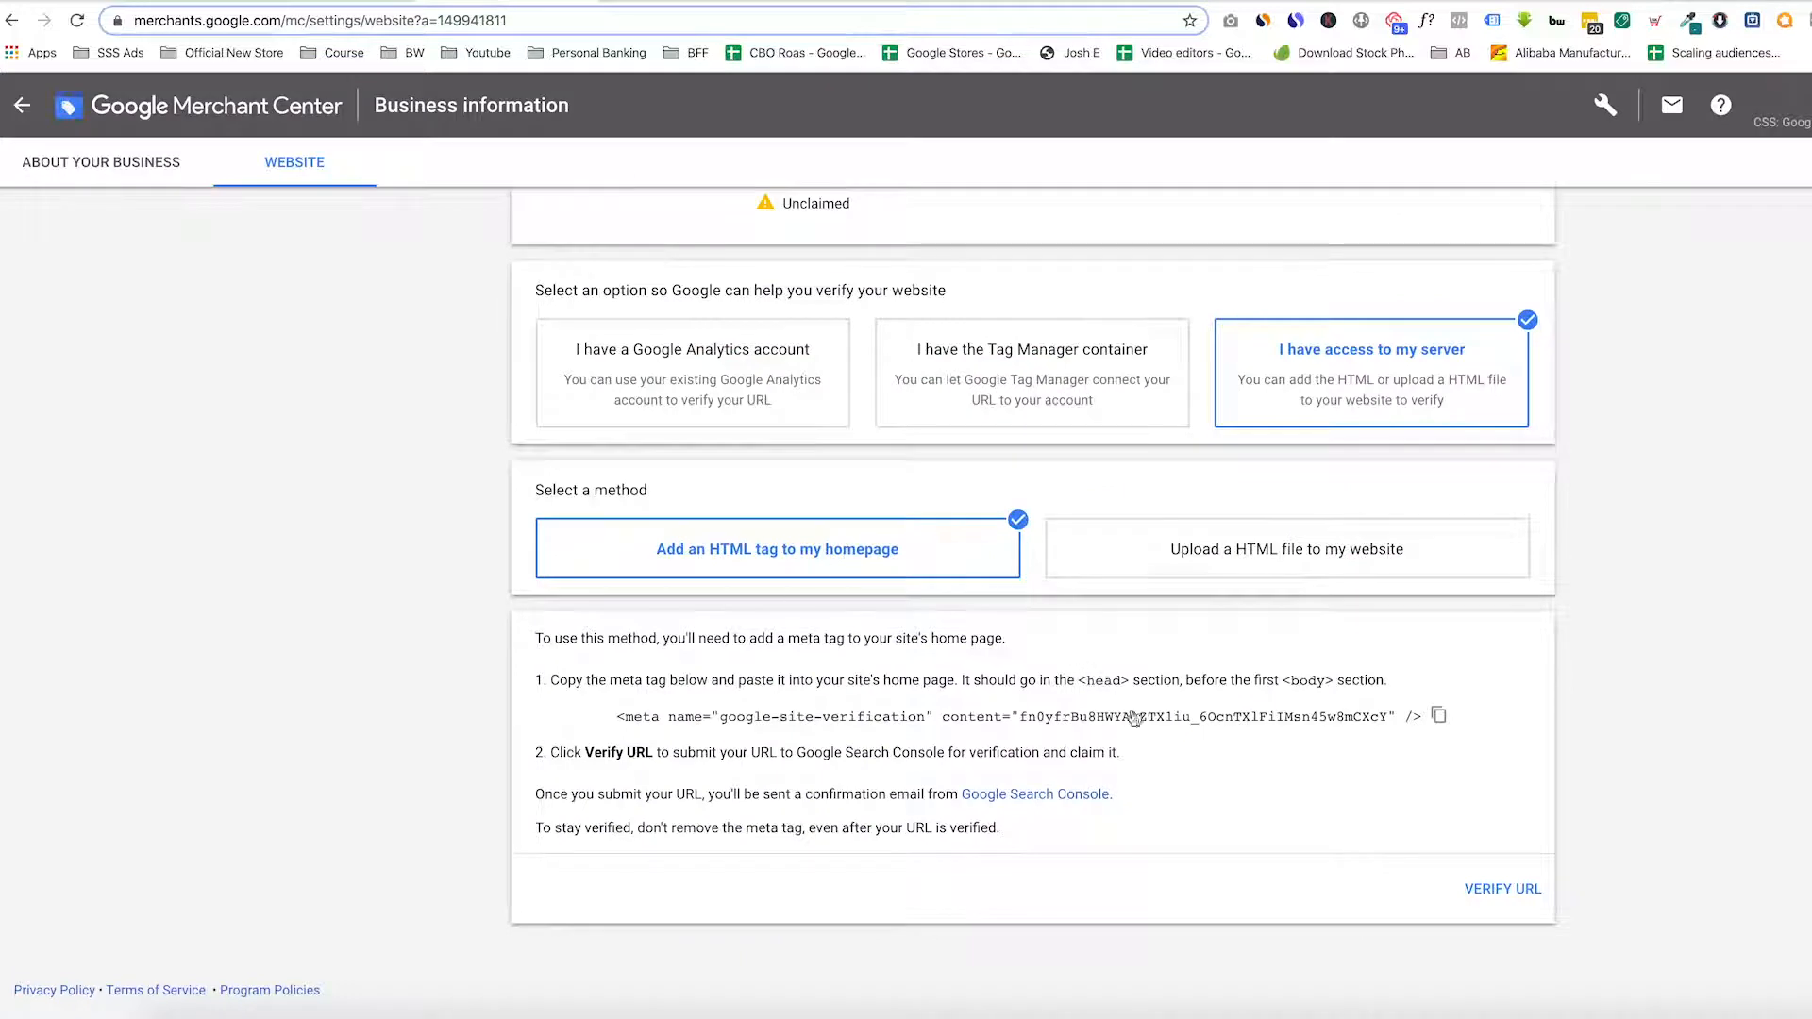
Verify the store URL in Merchant Center, then claim it once it shows Verified
click(1507, 892)
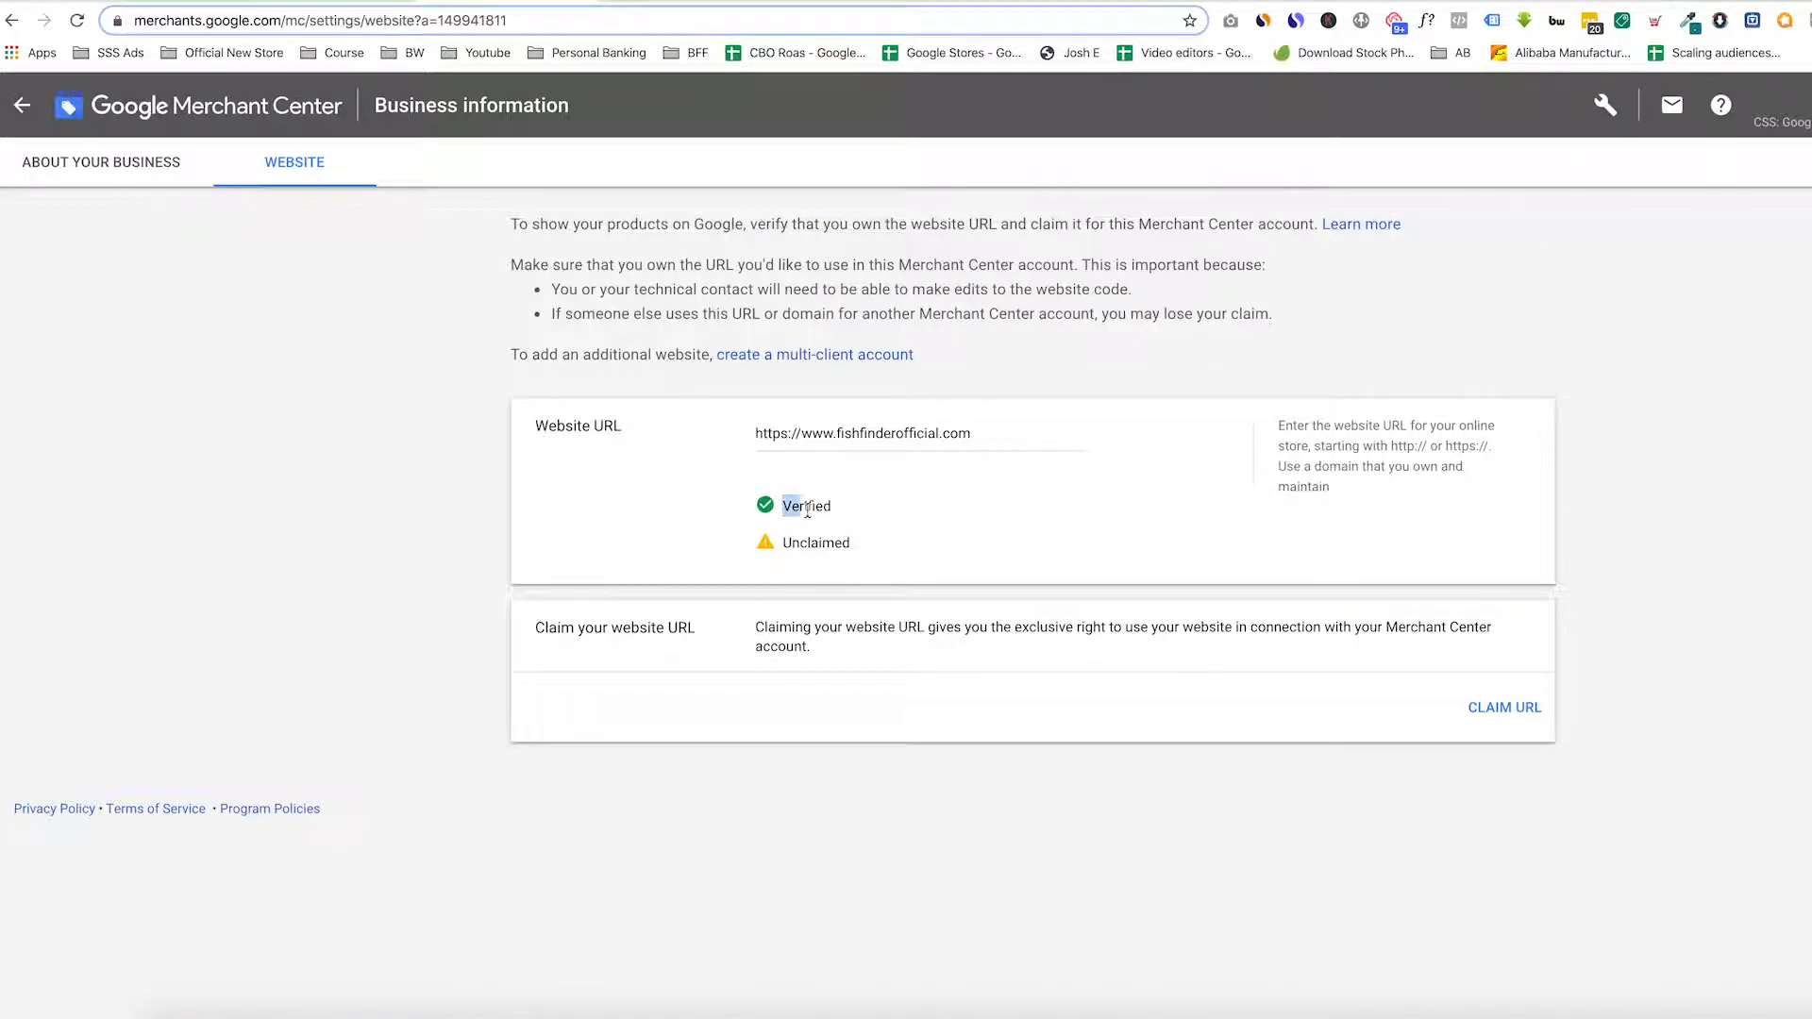
click(1507, 715)
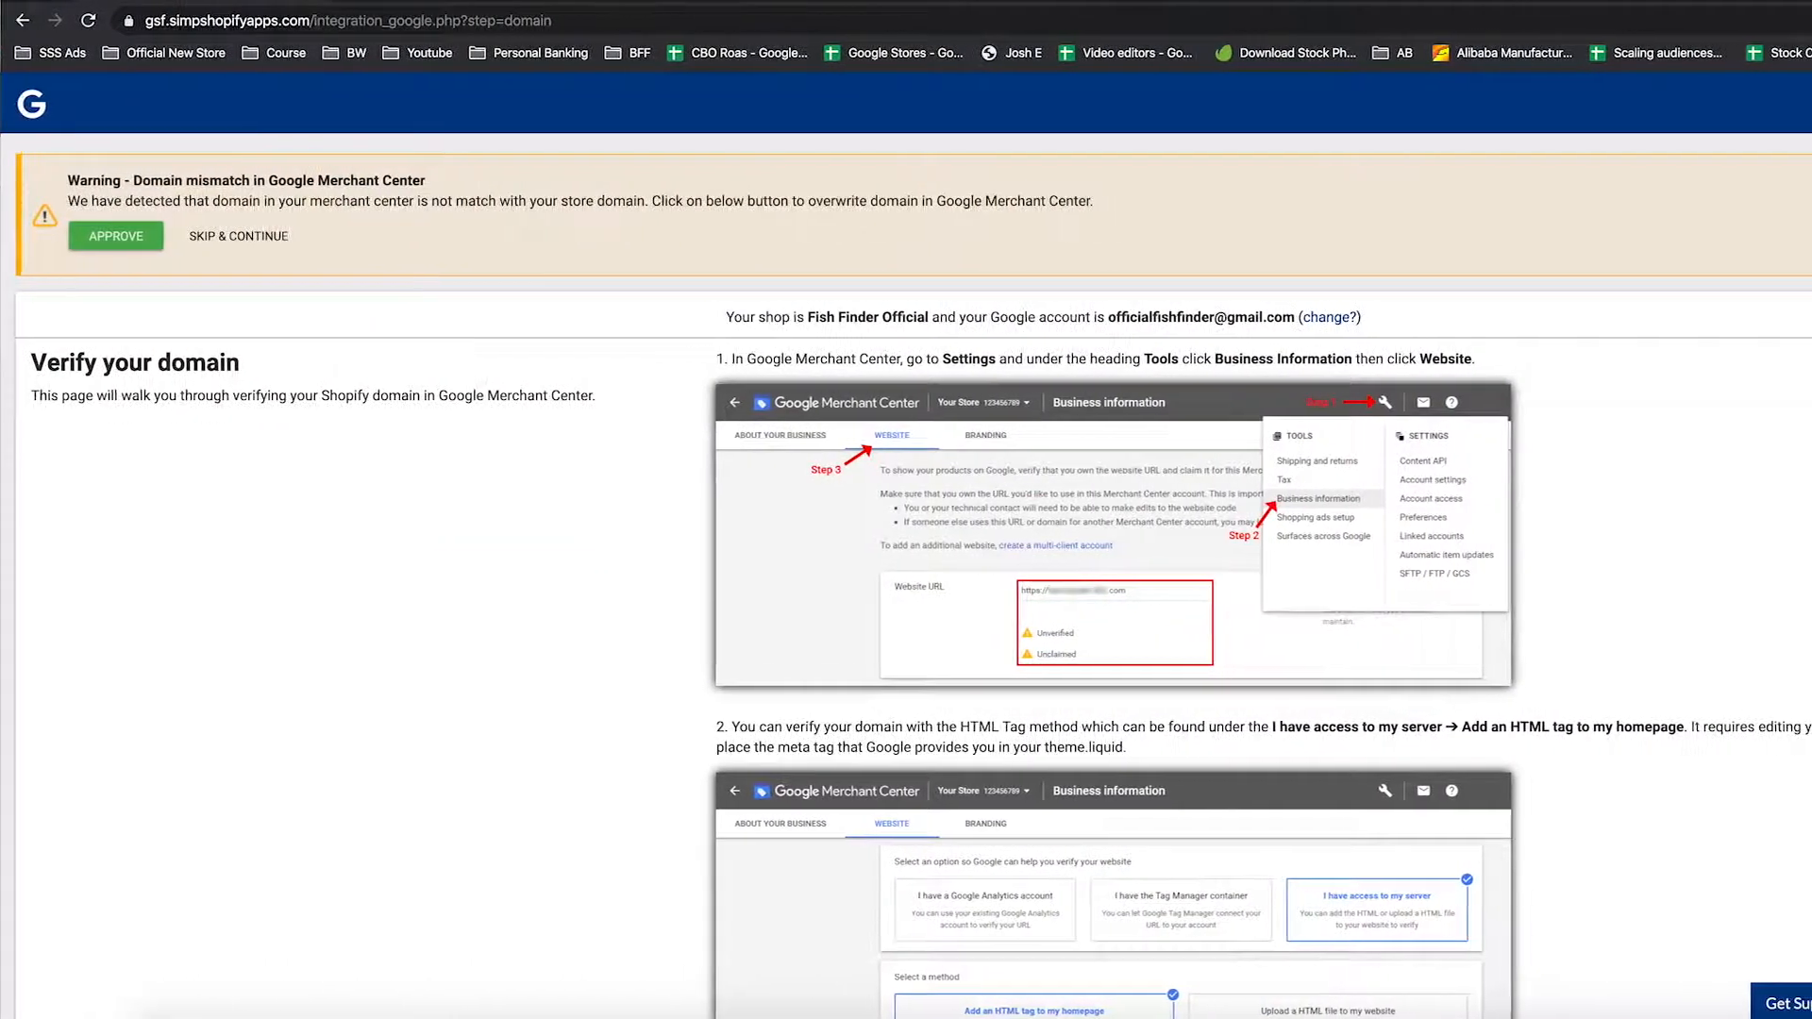
Run Test Your Domain at the bottom of the Verify your domain page
scroll(1341, 401, down, 18)
scroll(1347, 409, up, 18)
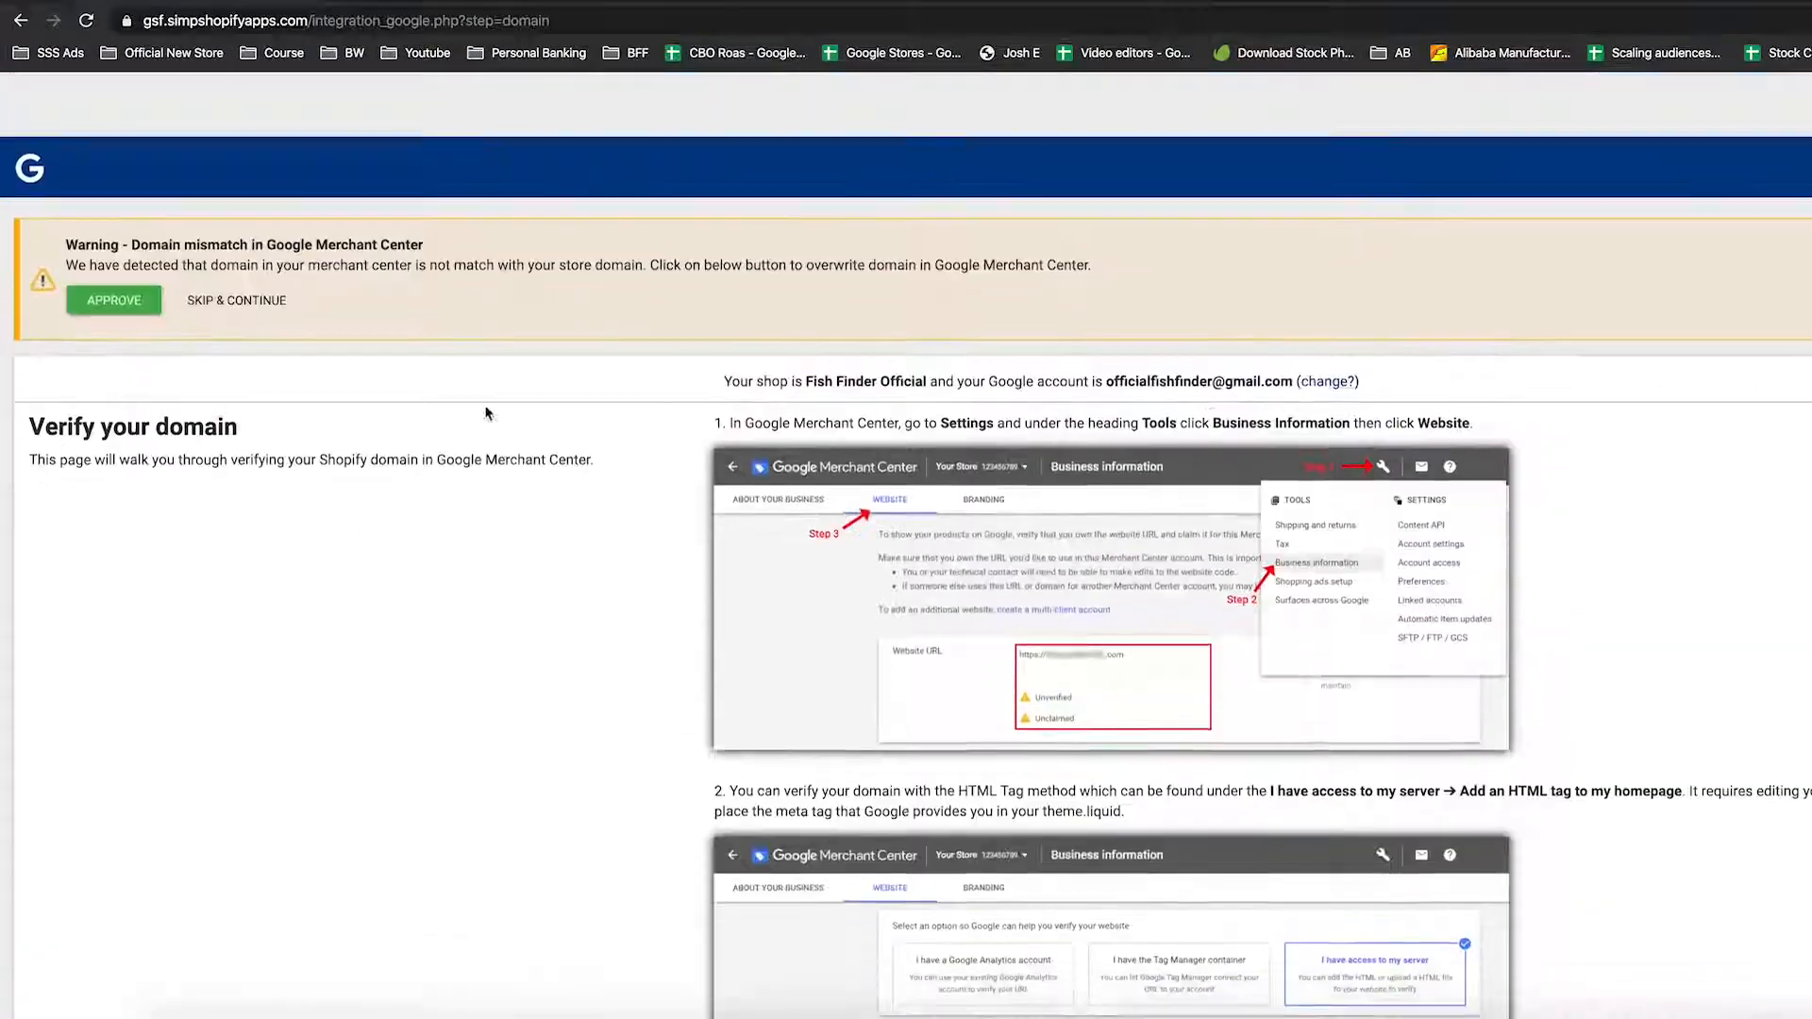
scroll(908, 604, down, 15)
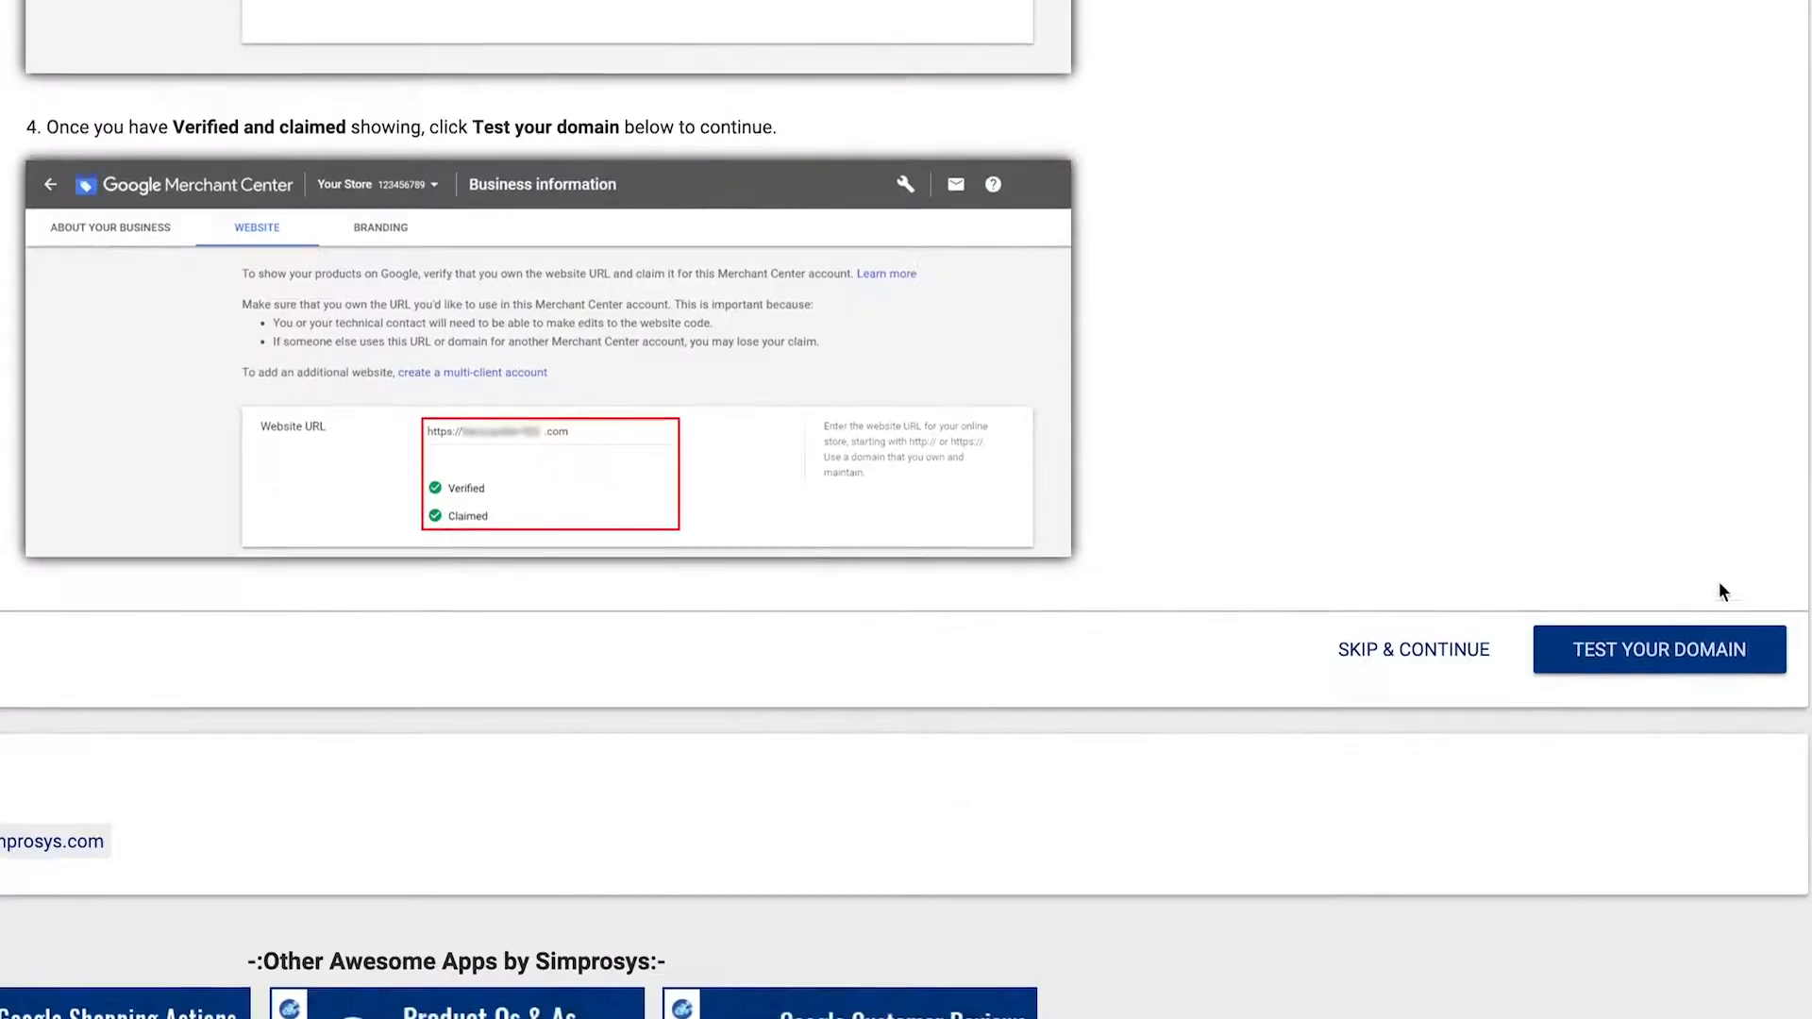
click(1711, 665)
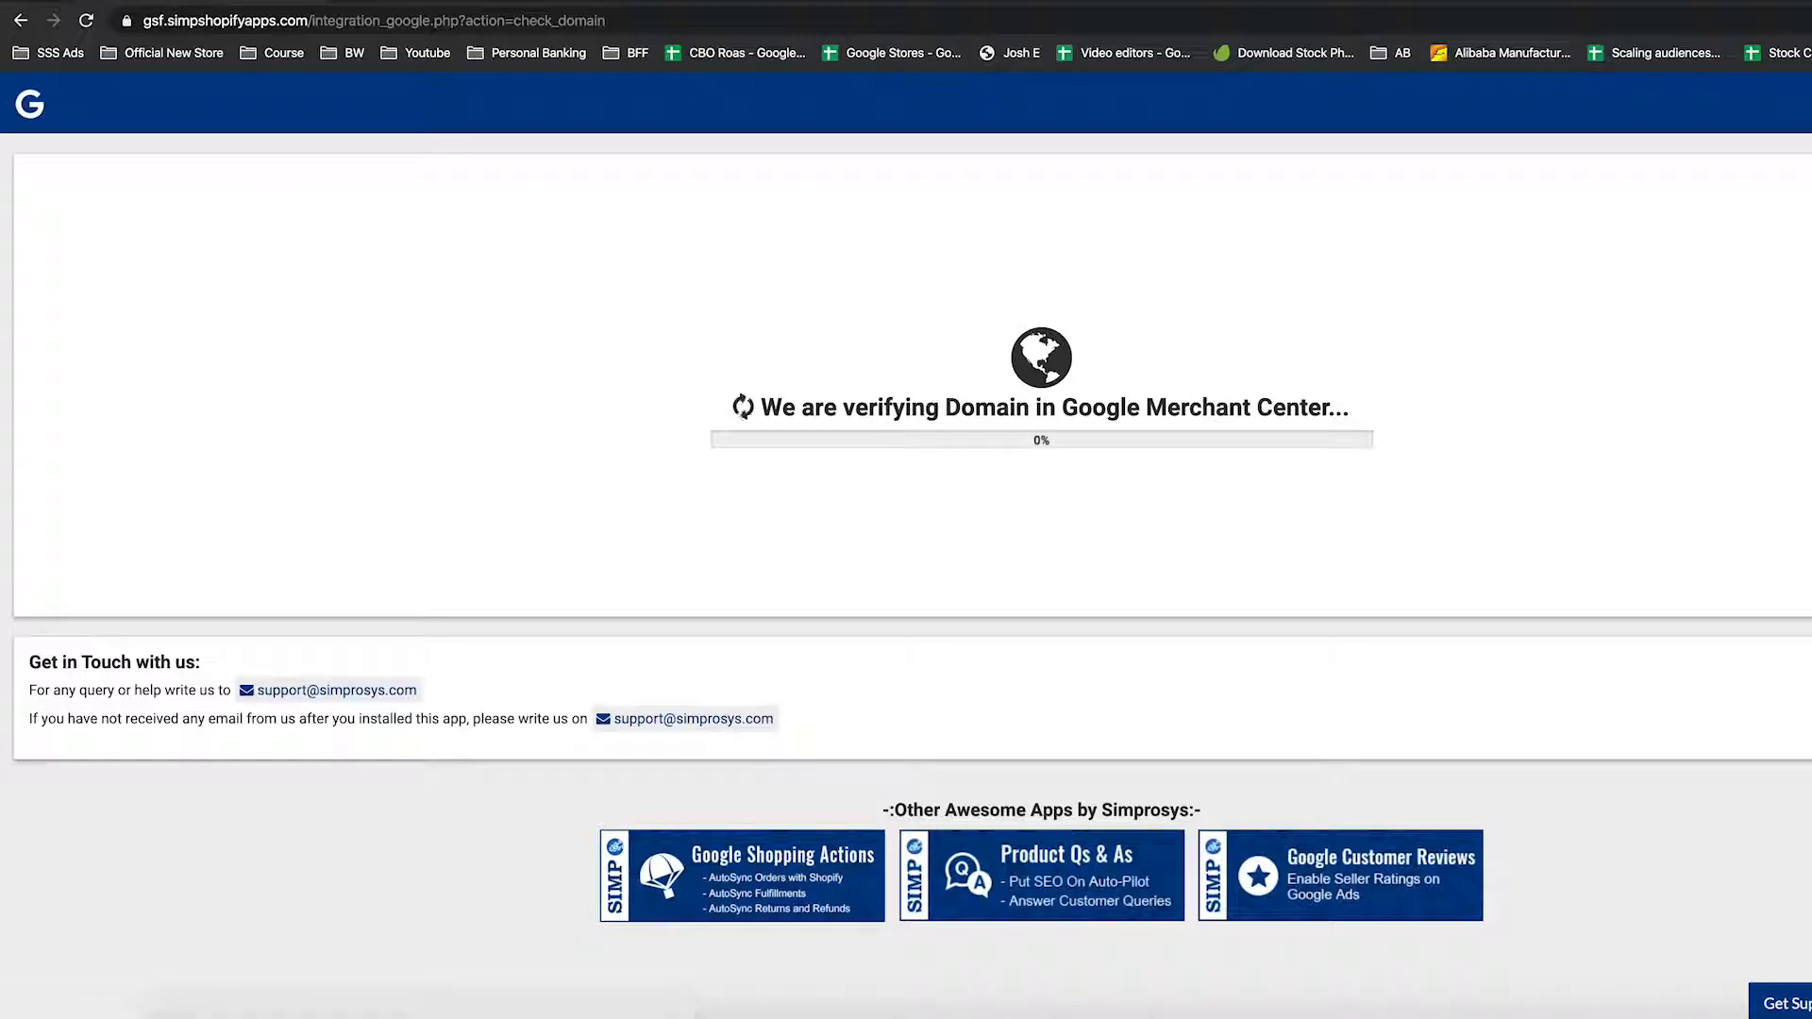
Wait while Simprosys verifies the domain and checks shipping information in Merchant Center
drag(754, 417, 1359, 409)
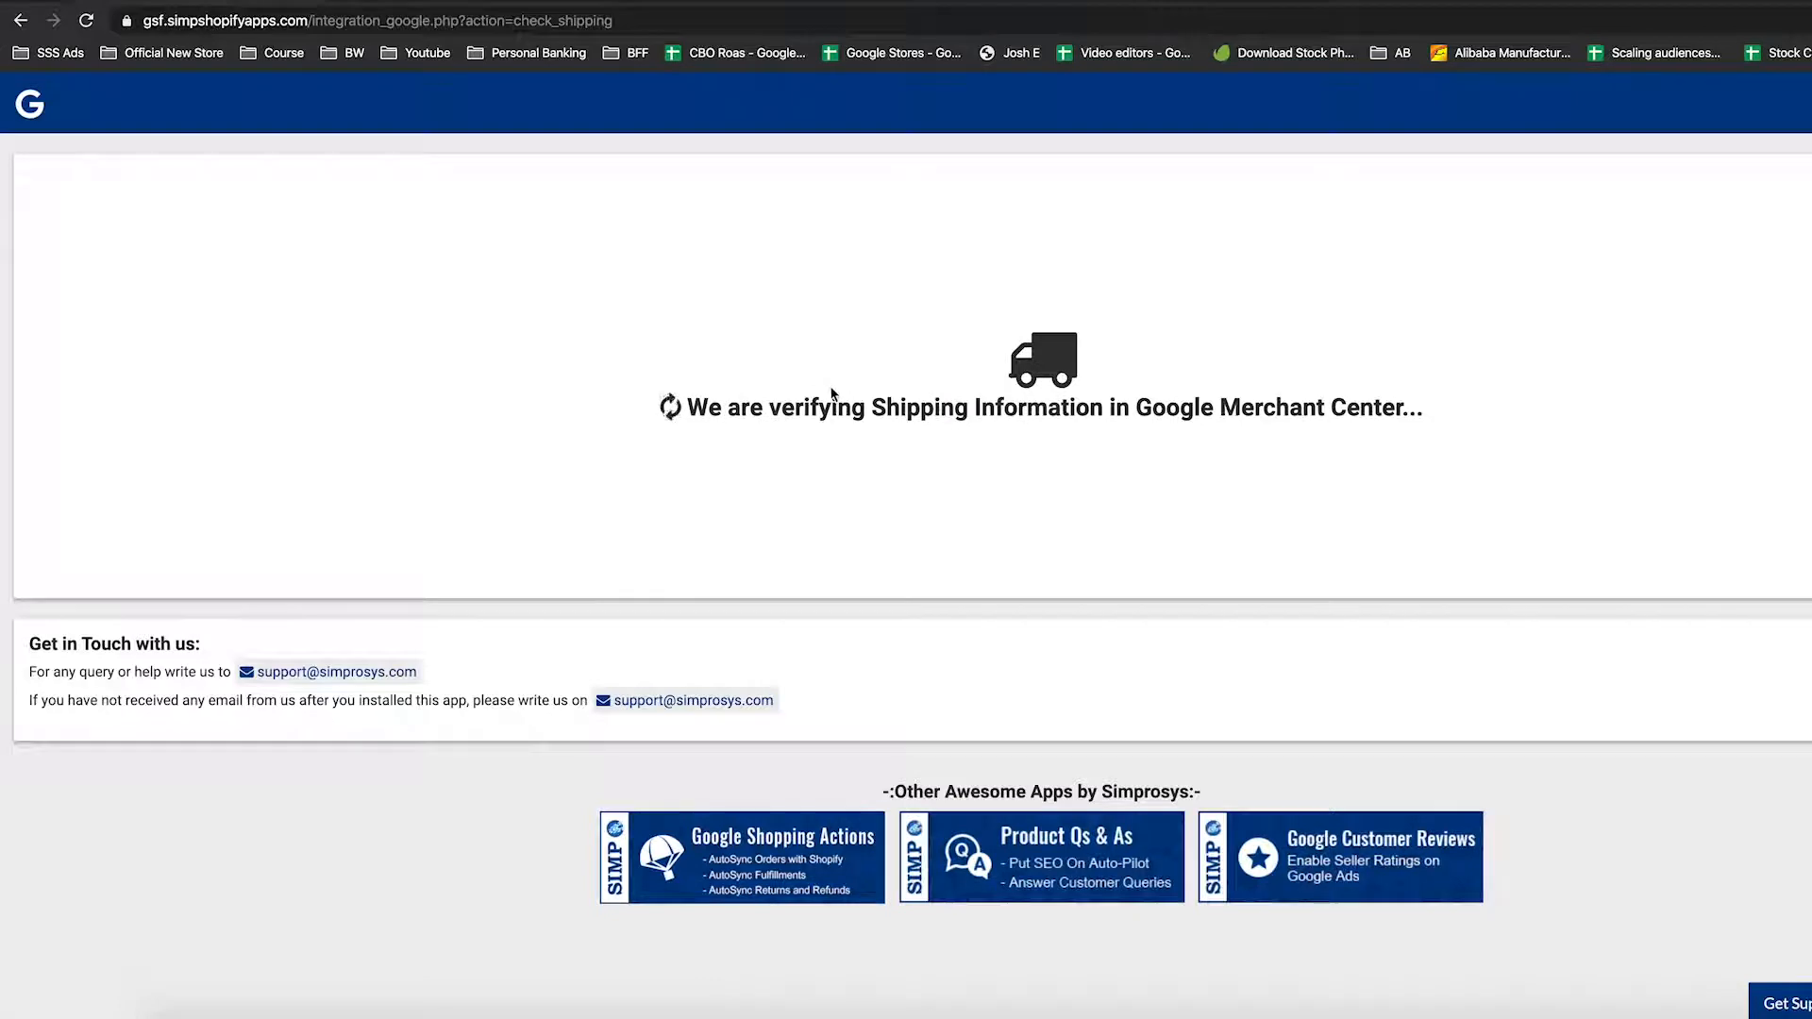
drag(877, 406, 1130, 413)
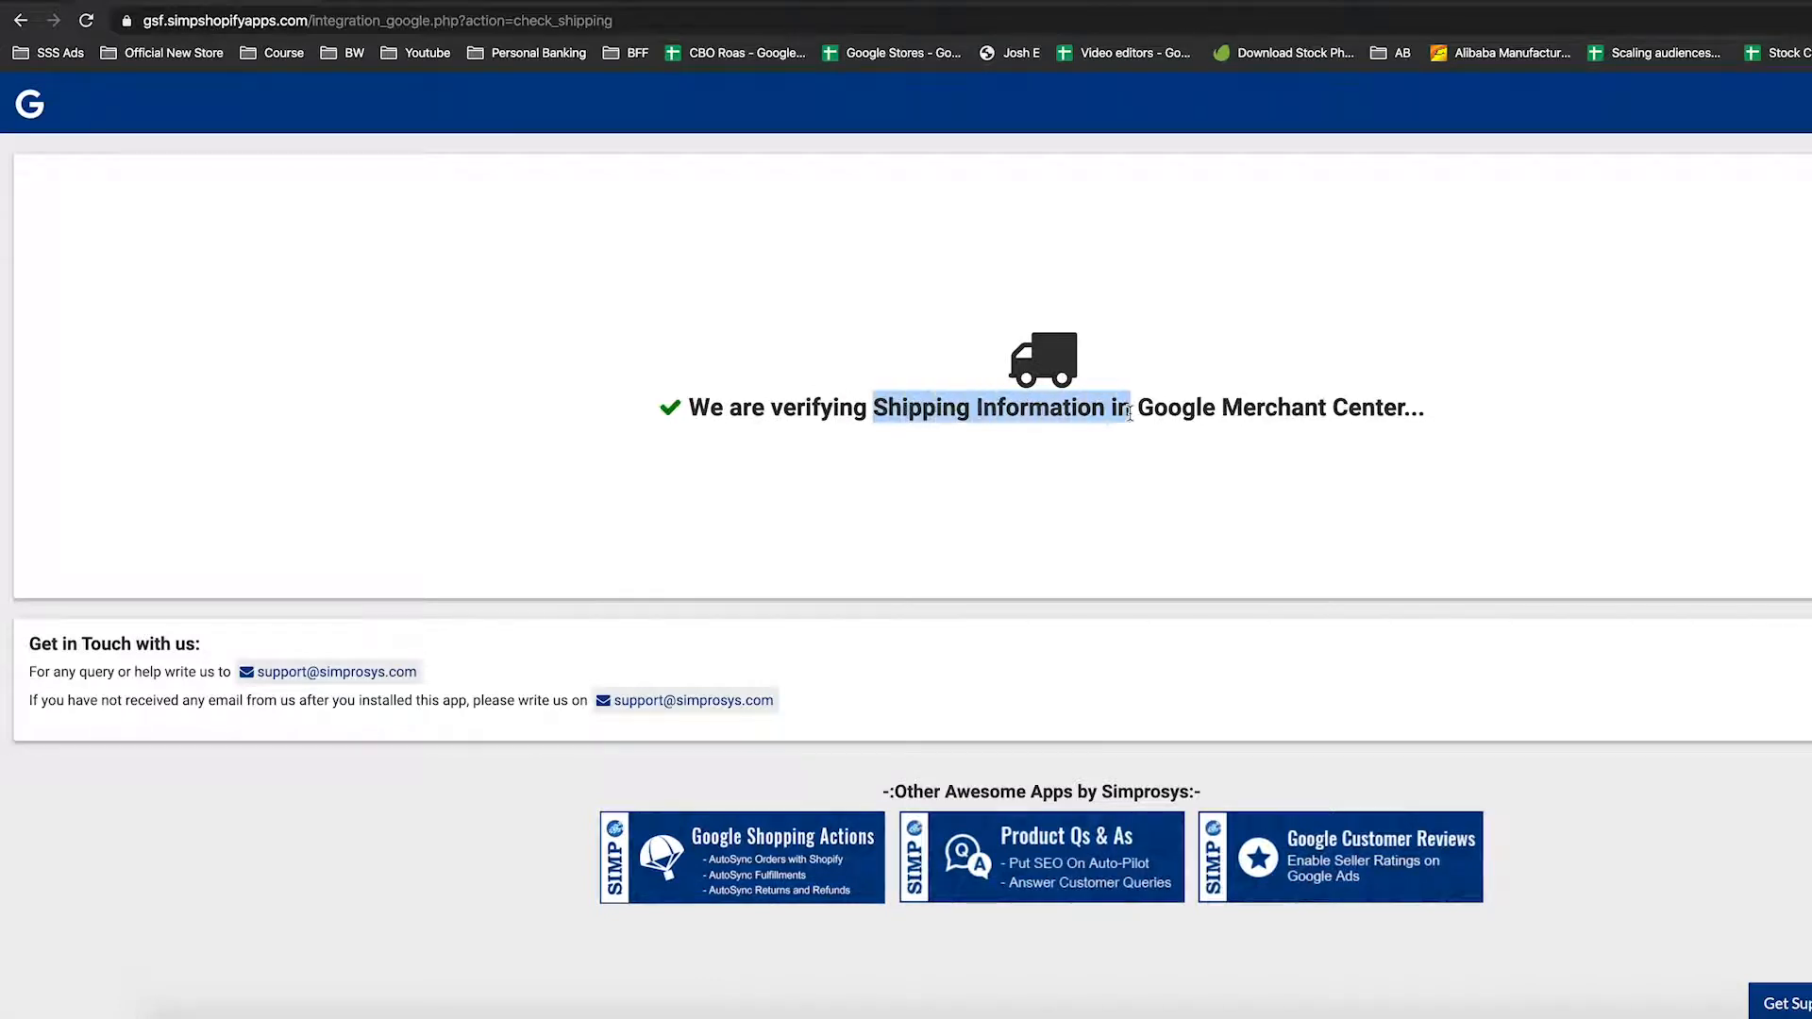
click(1215, 406)
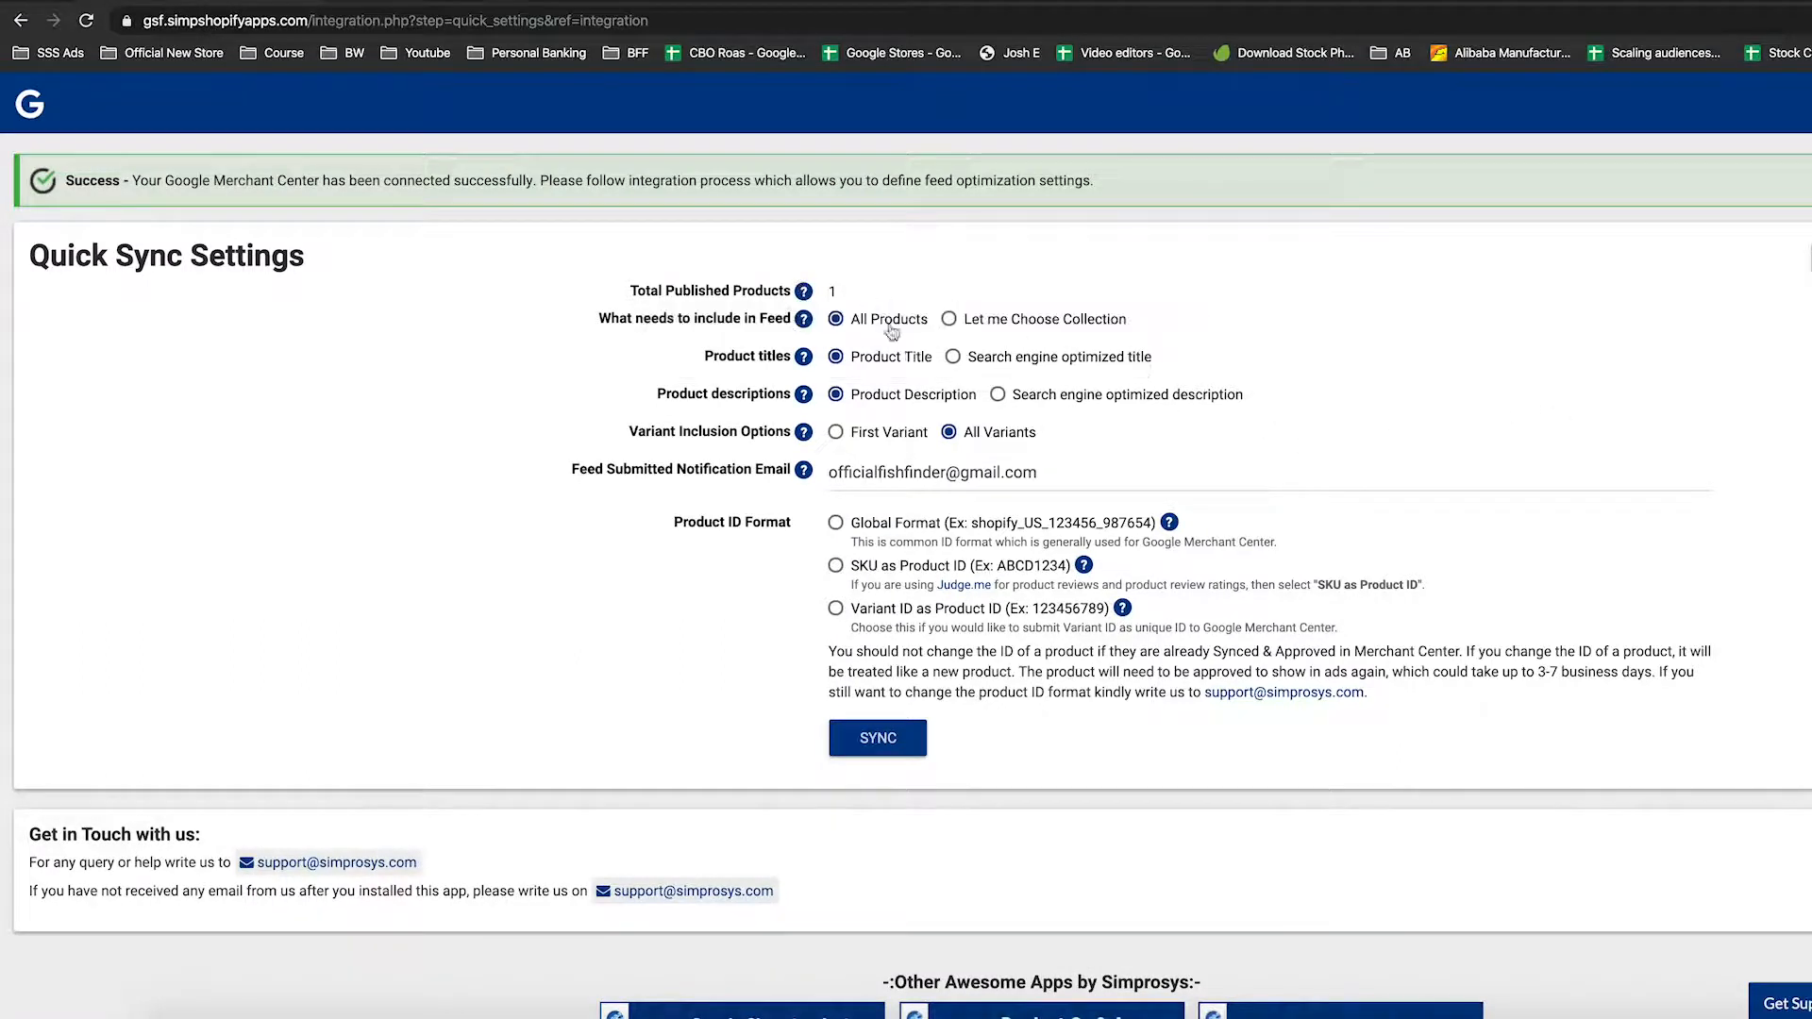
Select Global Format under Product ID Format and sync all Shopify products
mouse_move(804, 290)
click(874, 527)
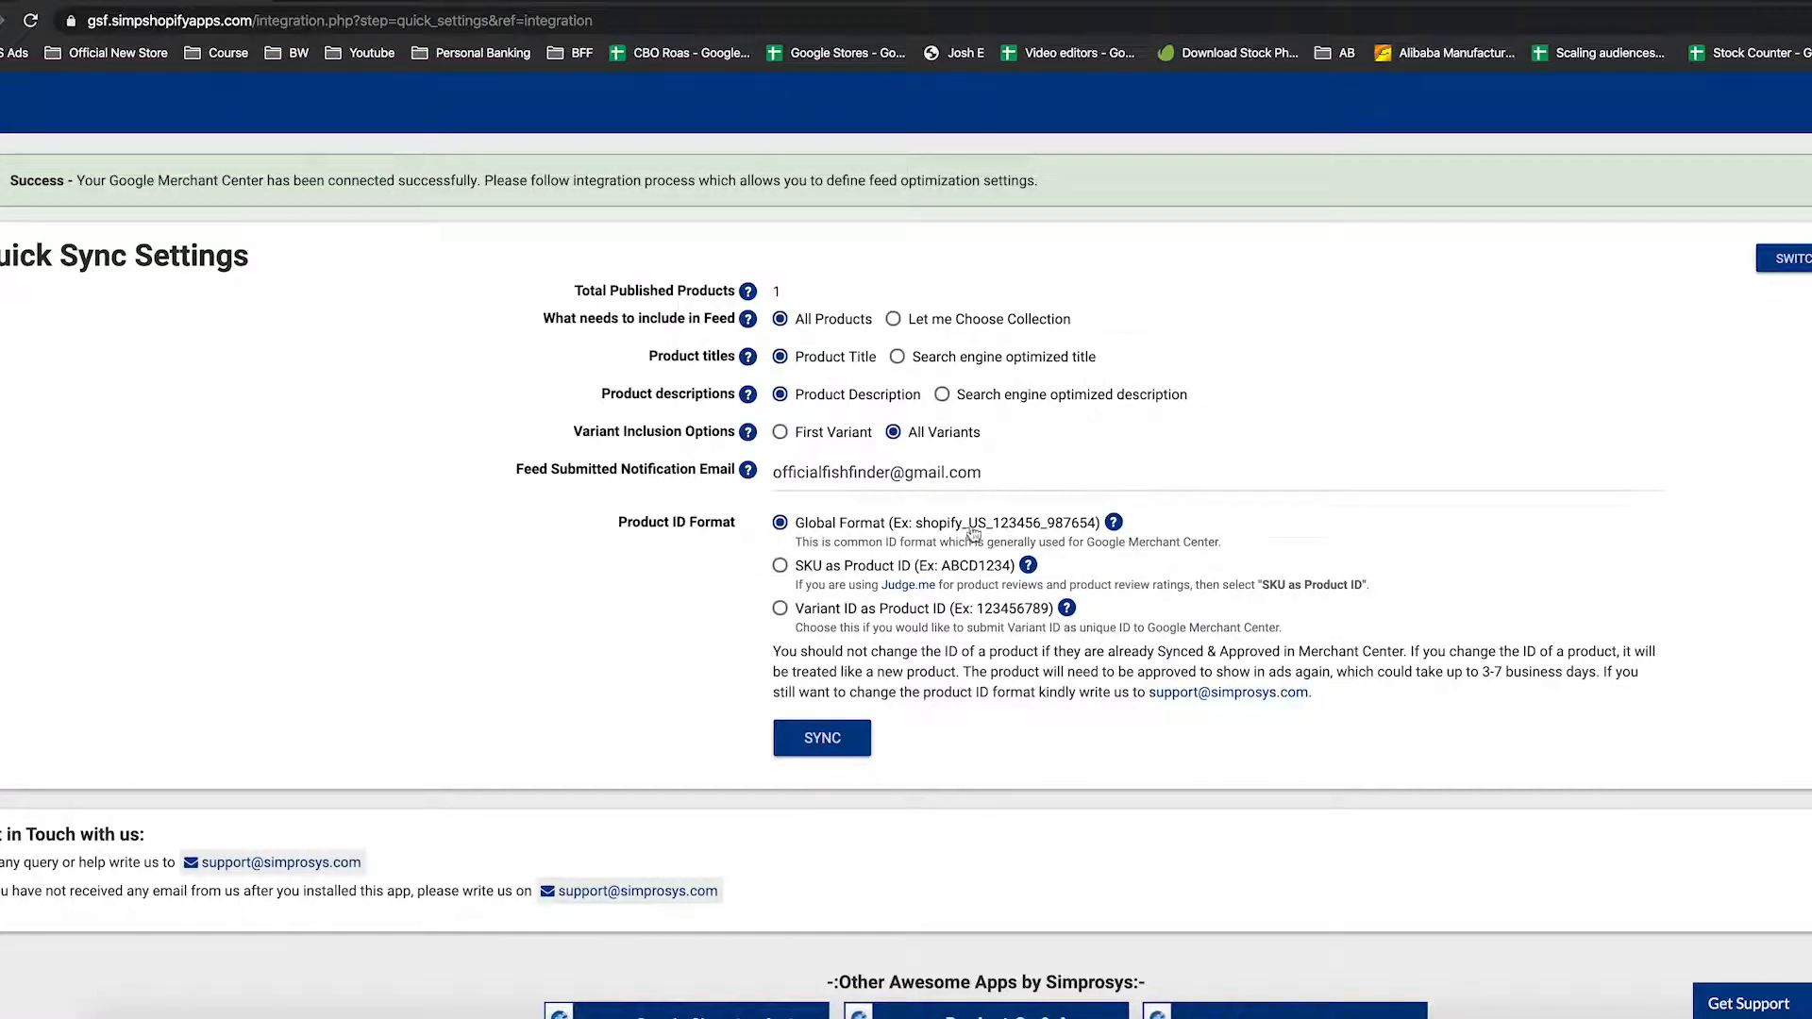
click(823, 746)
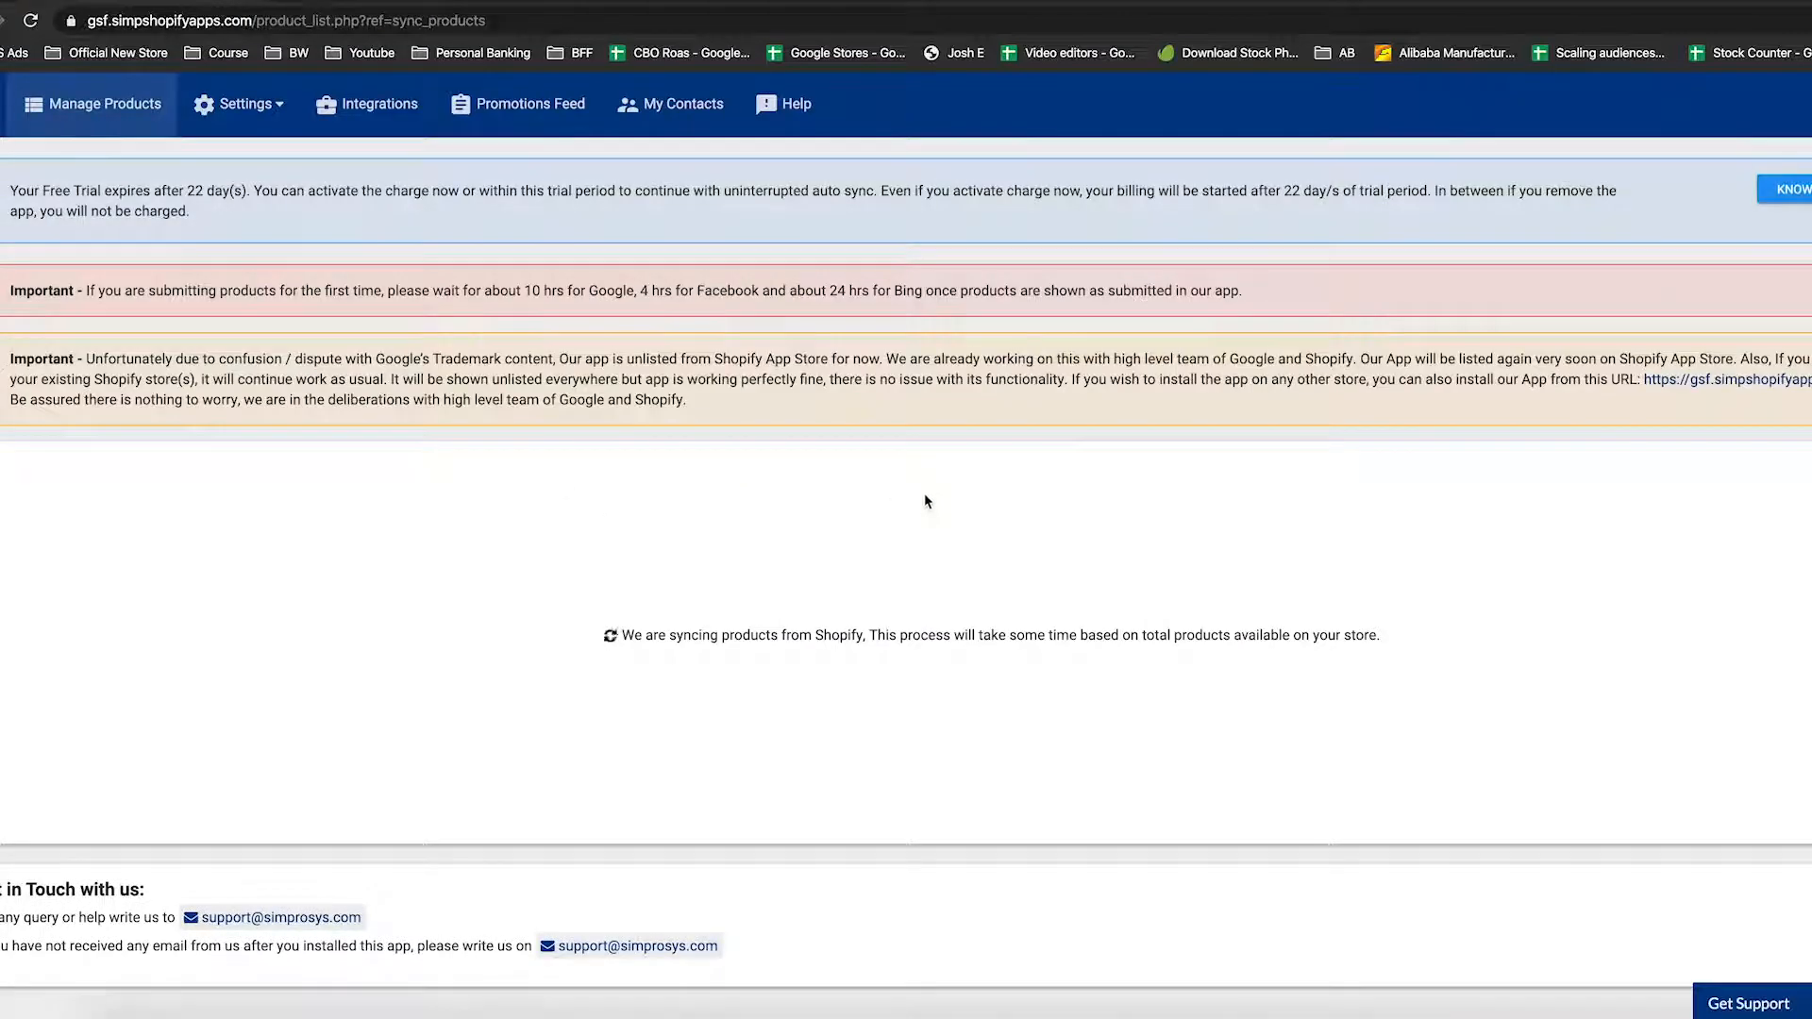
Wait for the product sync to finish until Fish Finder shows Google status Submitted with 0 errors
drag(148, 286, 993, 293)
click(1023, 279)
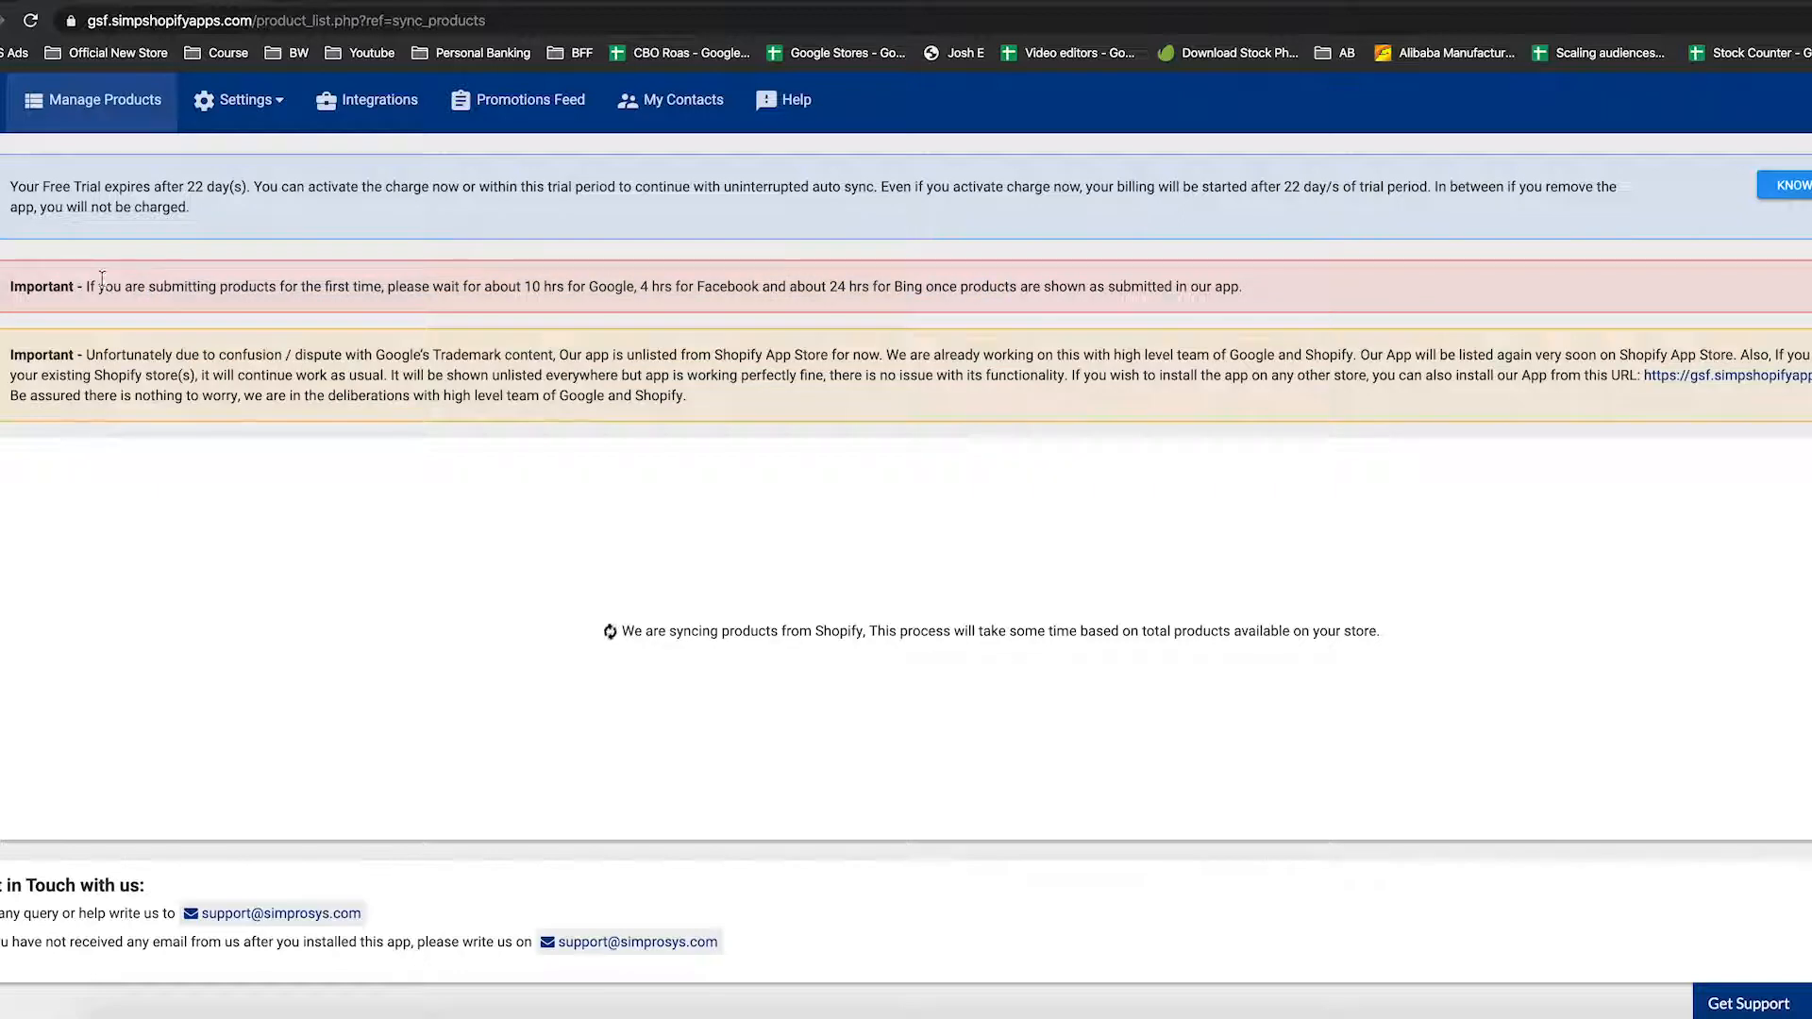
drag(104, 286, 850, 288)
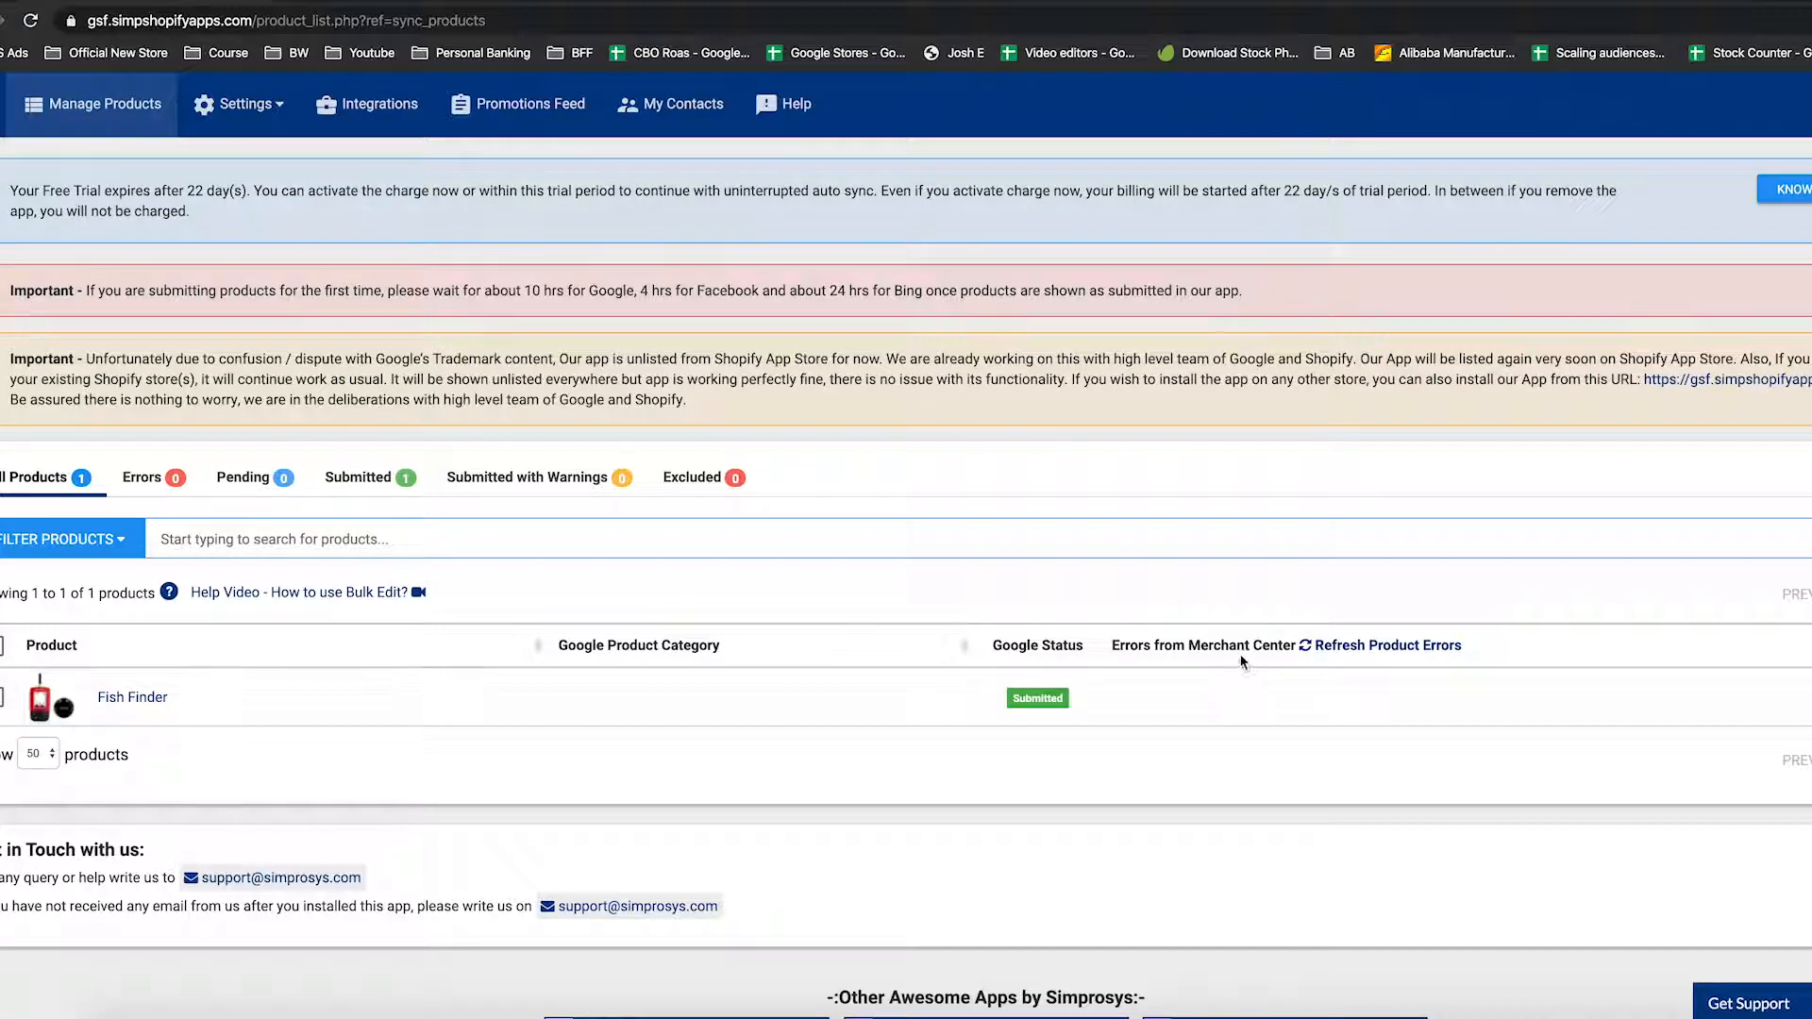
scroll(1180, 680, down, 1)
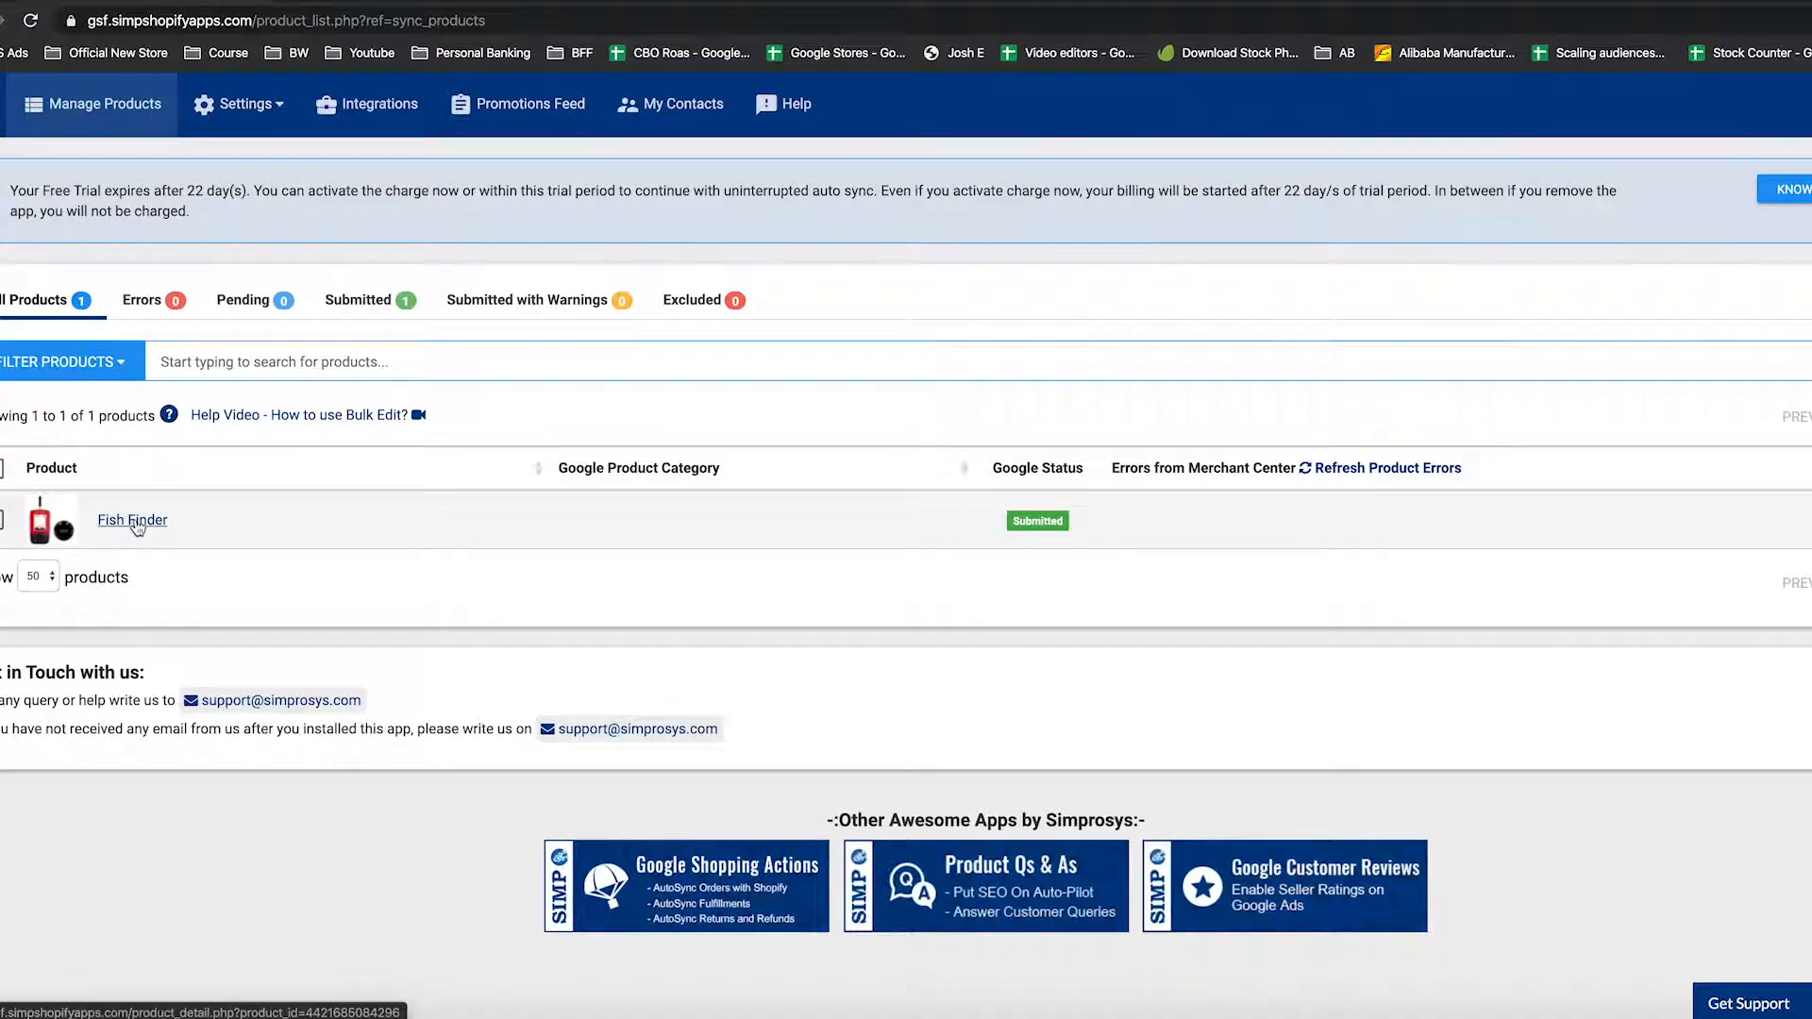
Open the Fish Finder product's details and scroll to its listing details
click(151, 524)
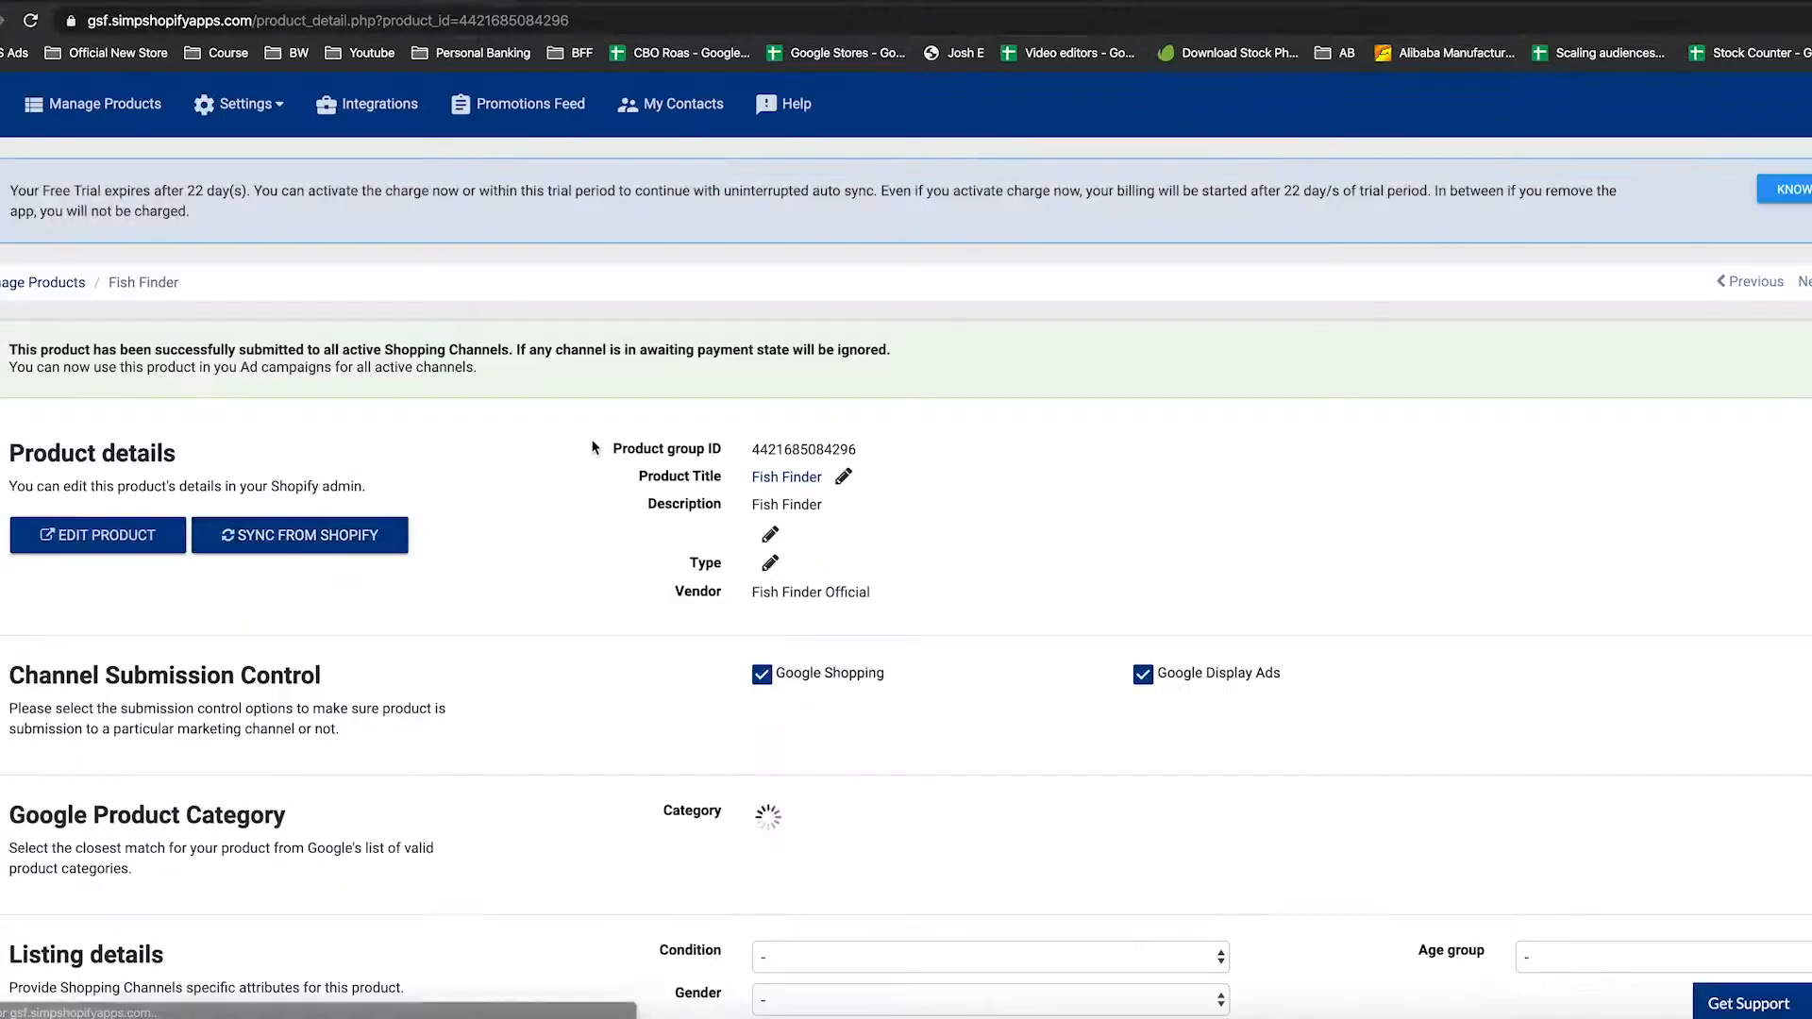
scroll(746, 487, down, 2)
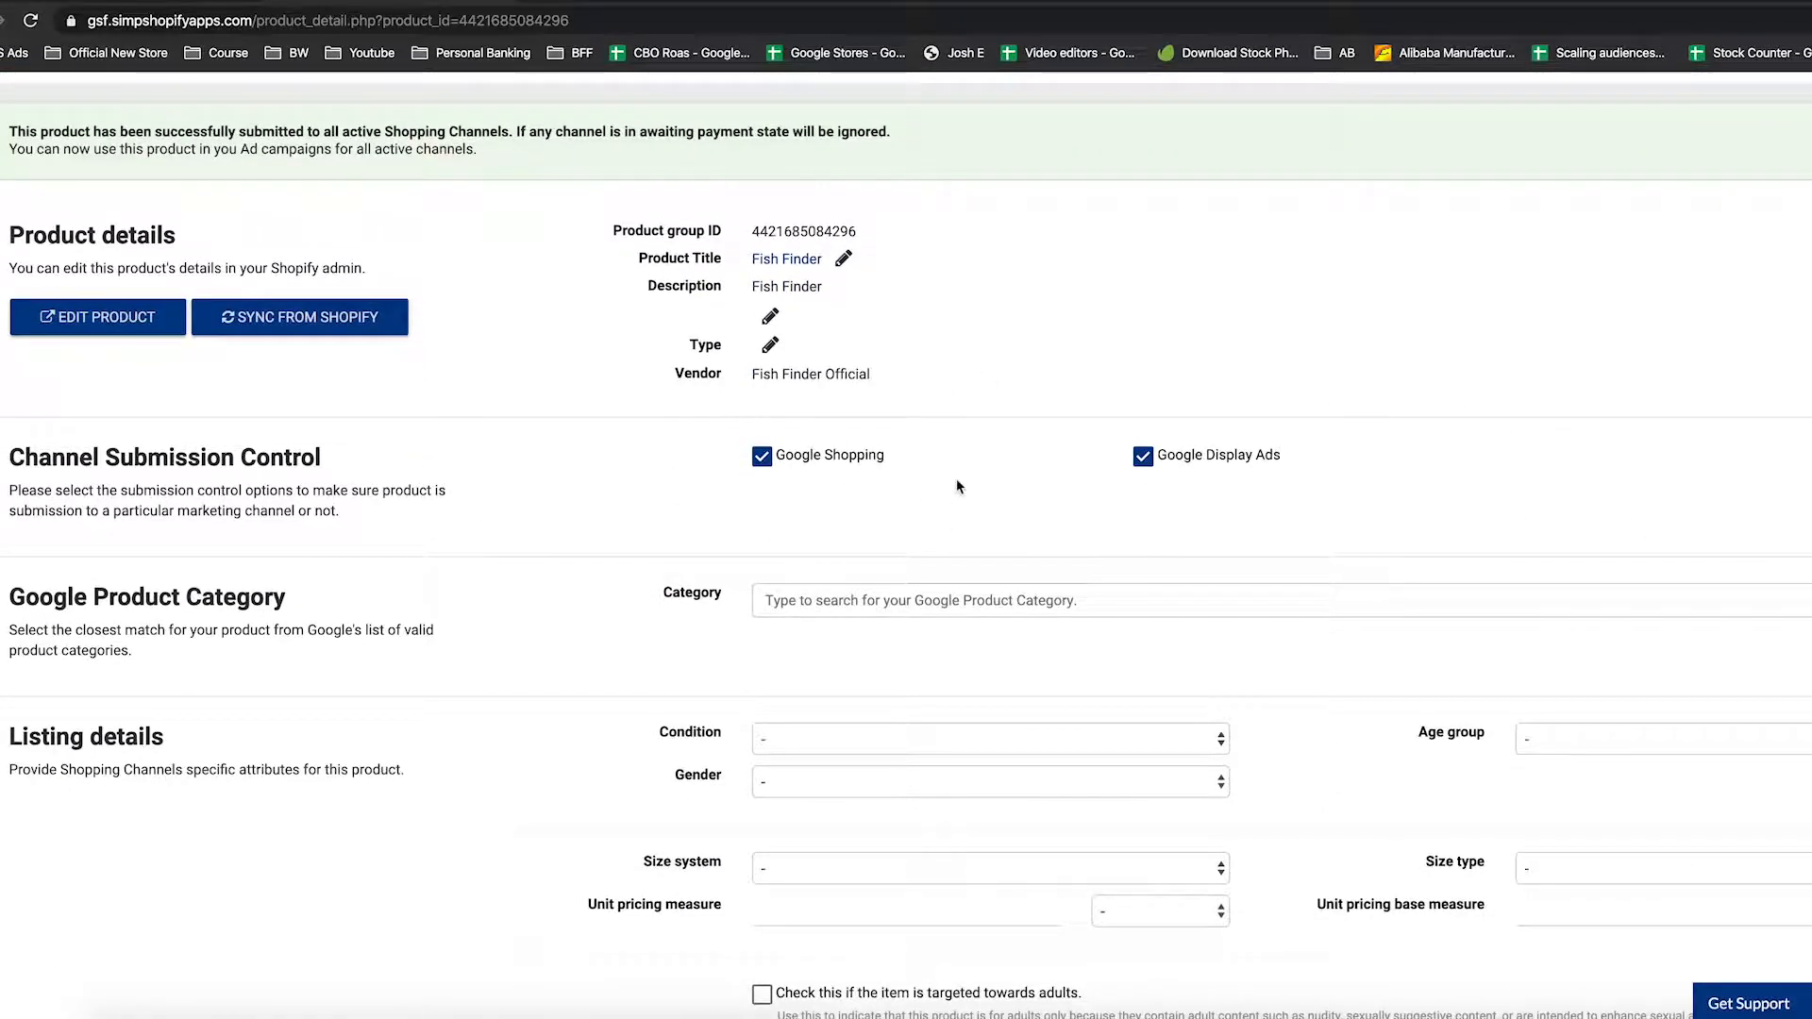
scroll(961, 497, down, 1)
scroll(961, 499, up, 1)
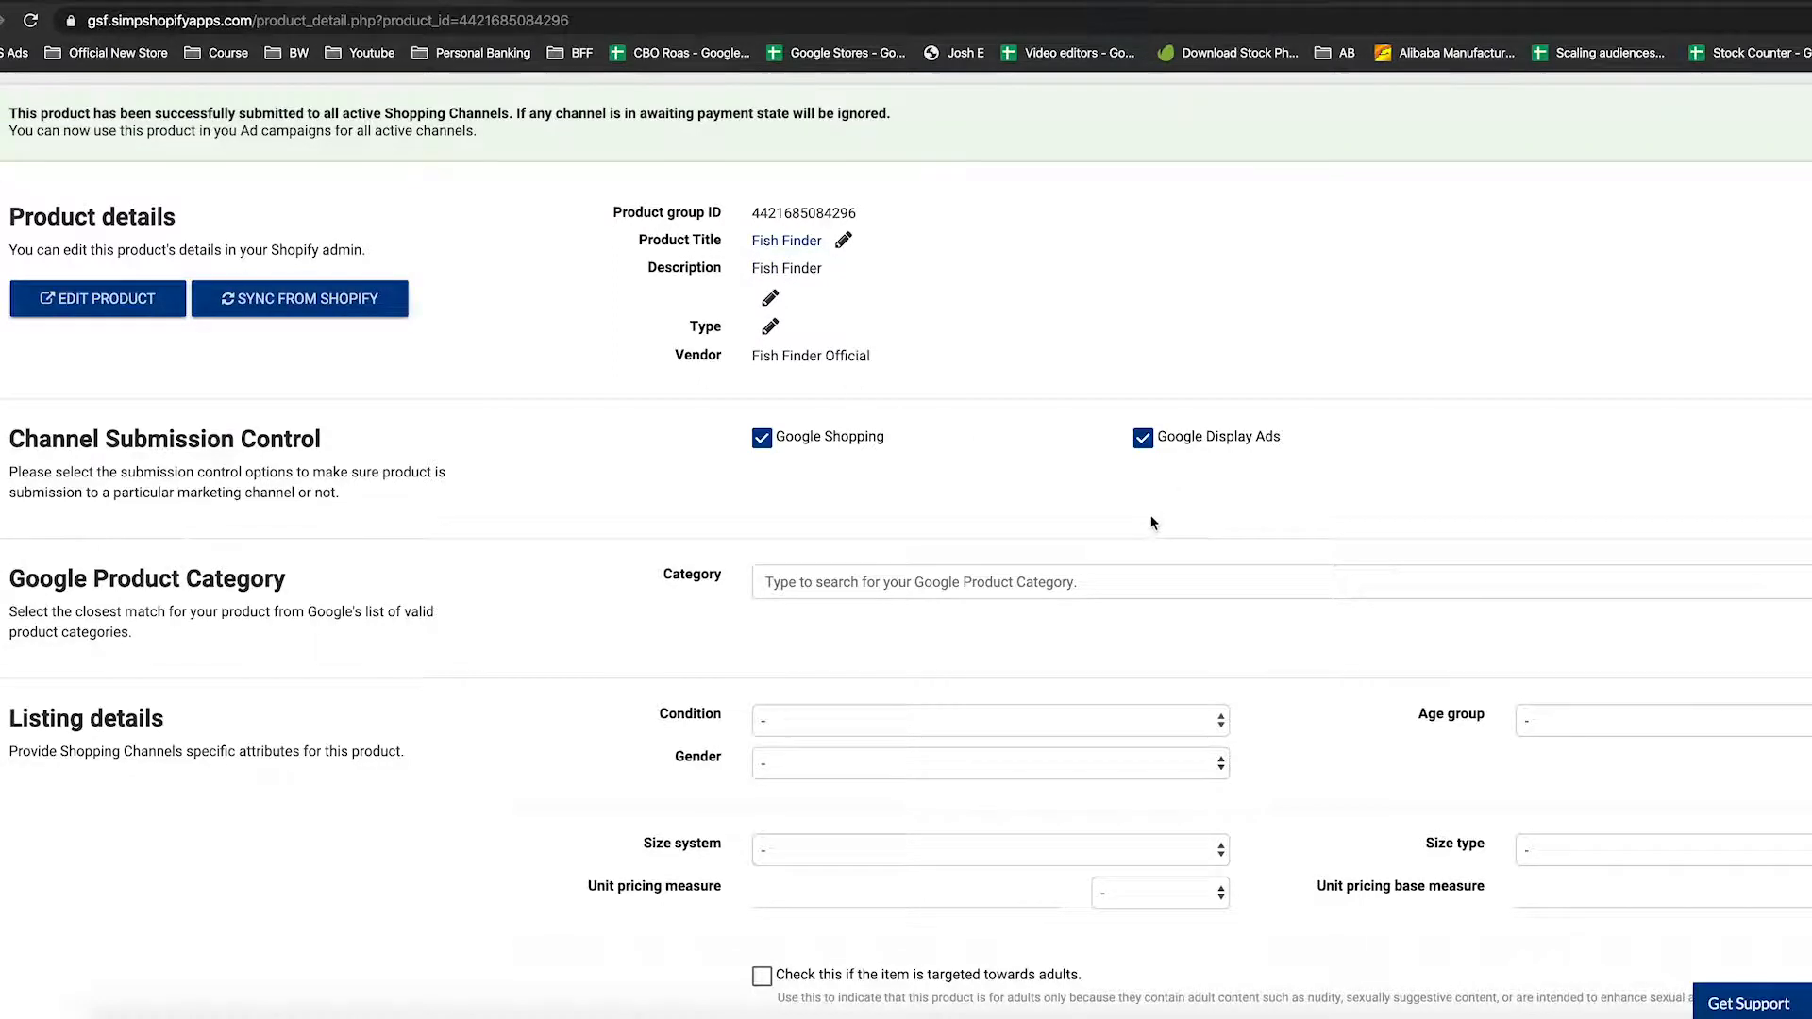
scroll(1149, 515, down, 2)
scroll(896, 538, down, 4)
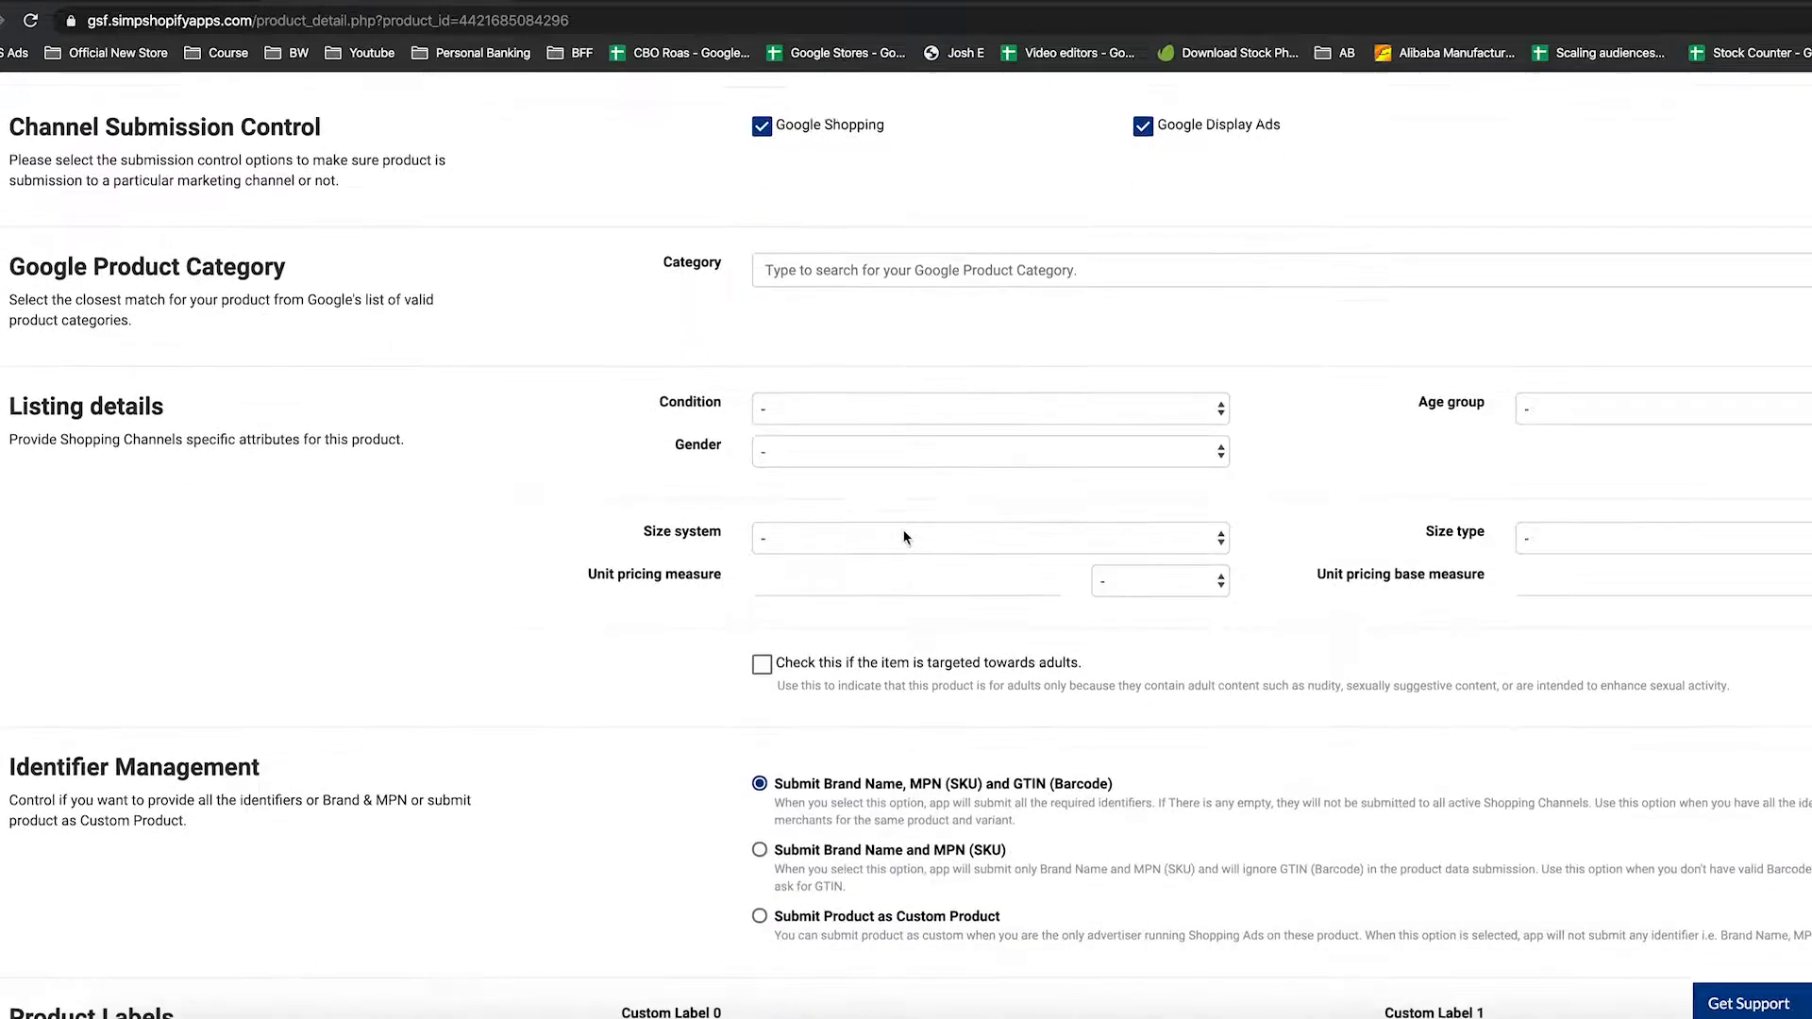
Set Fish Finder's condition to New, gender to Unisex and size system to US
click(887, 406)
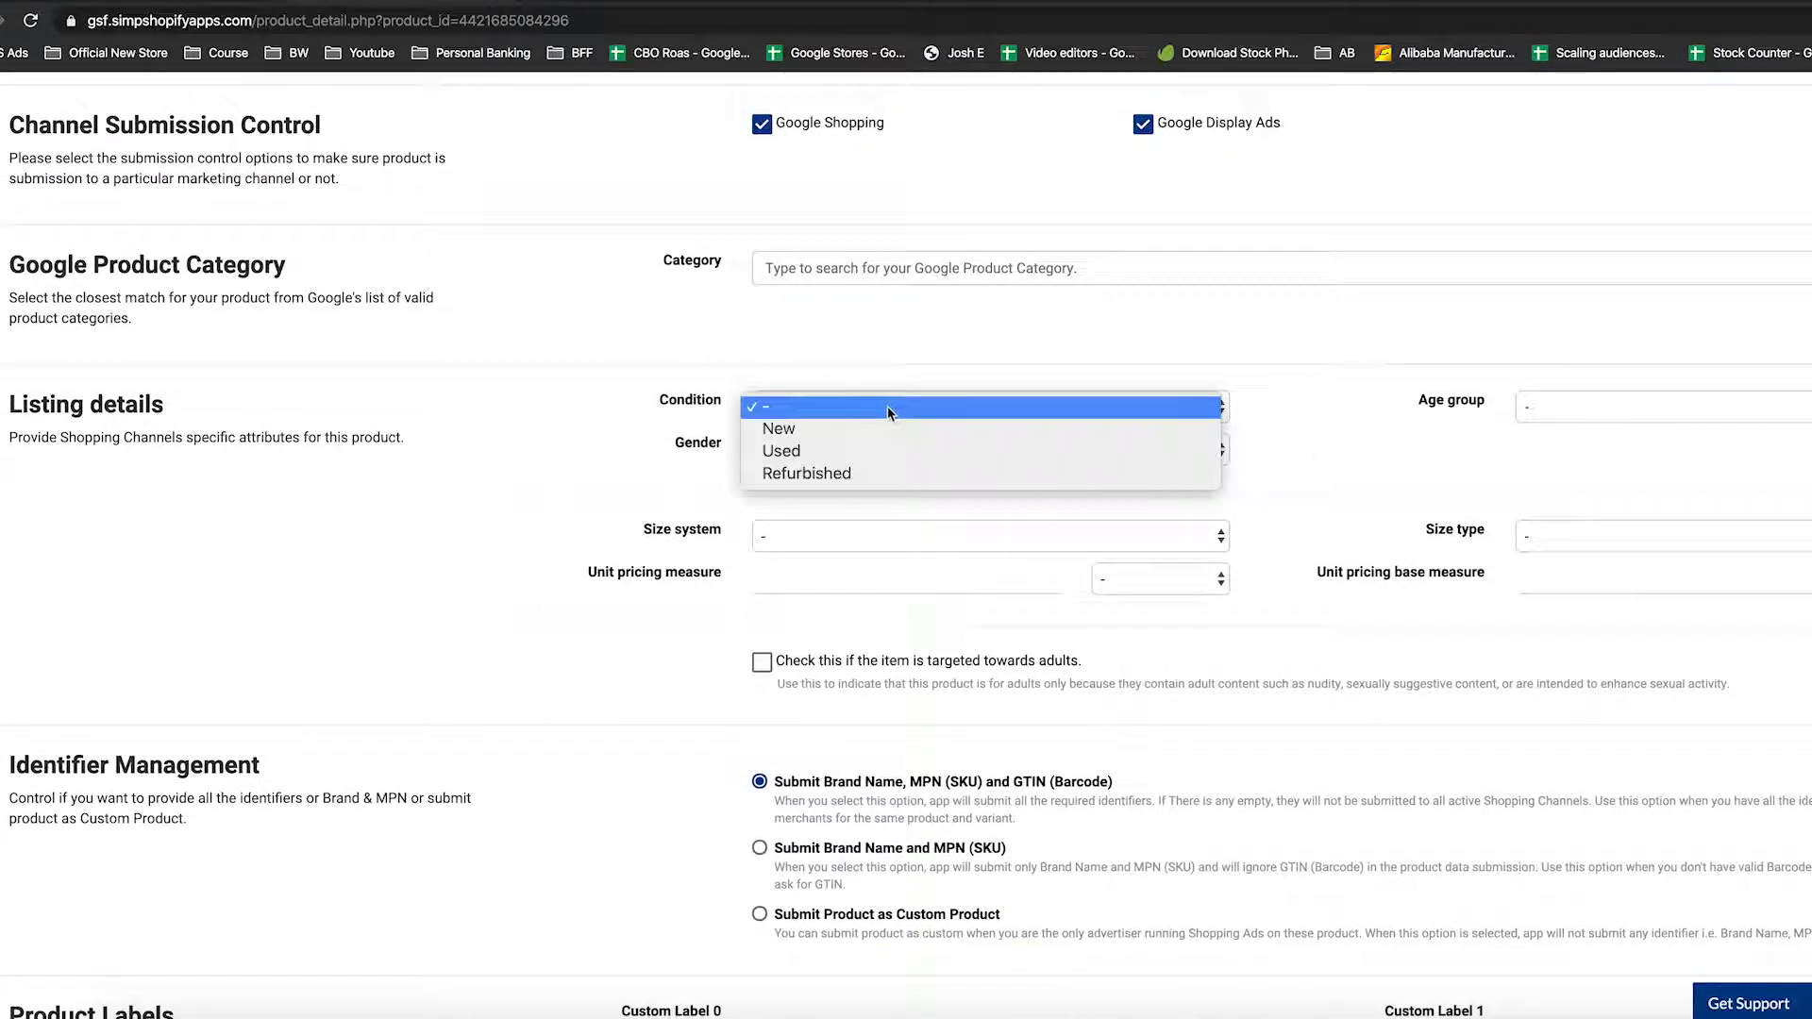
click(882, 427)
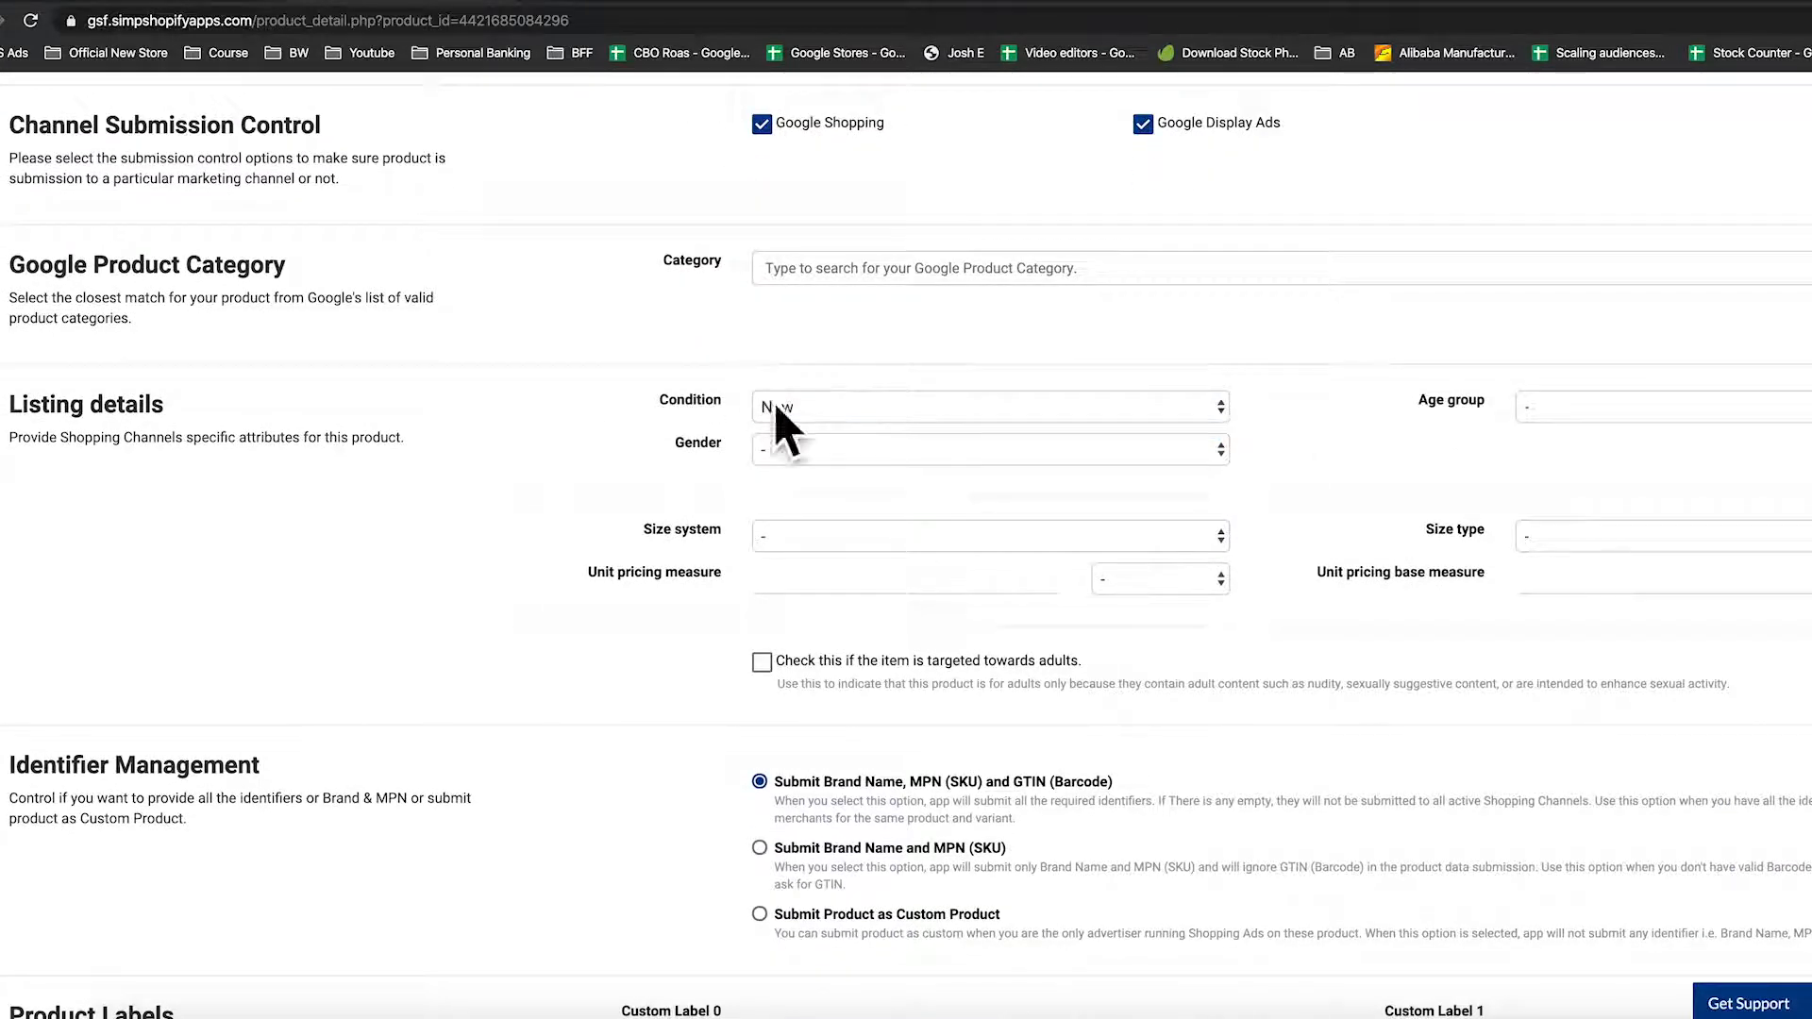
click(835, 456)
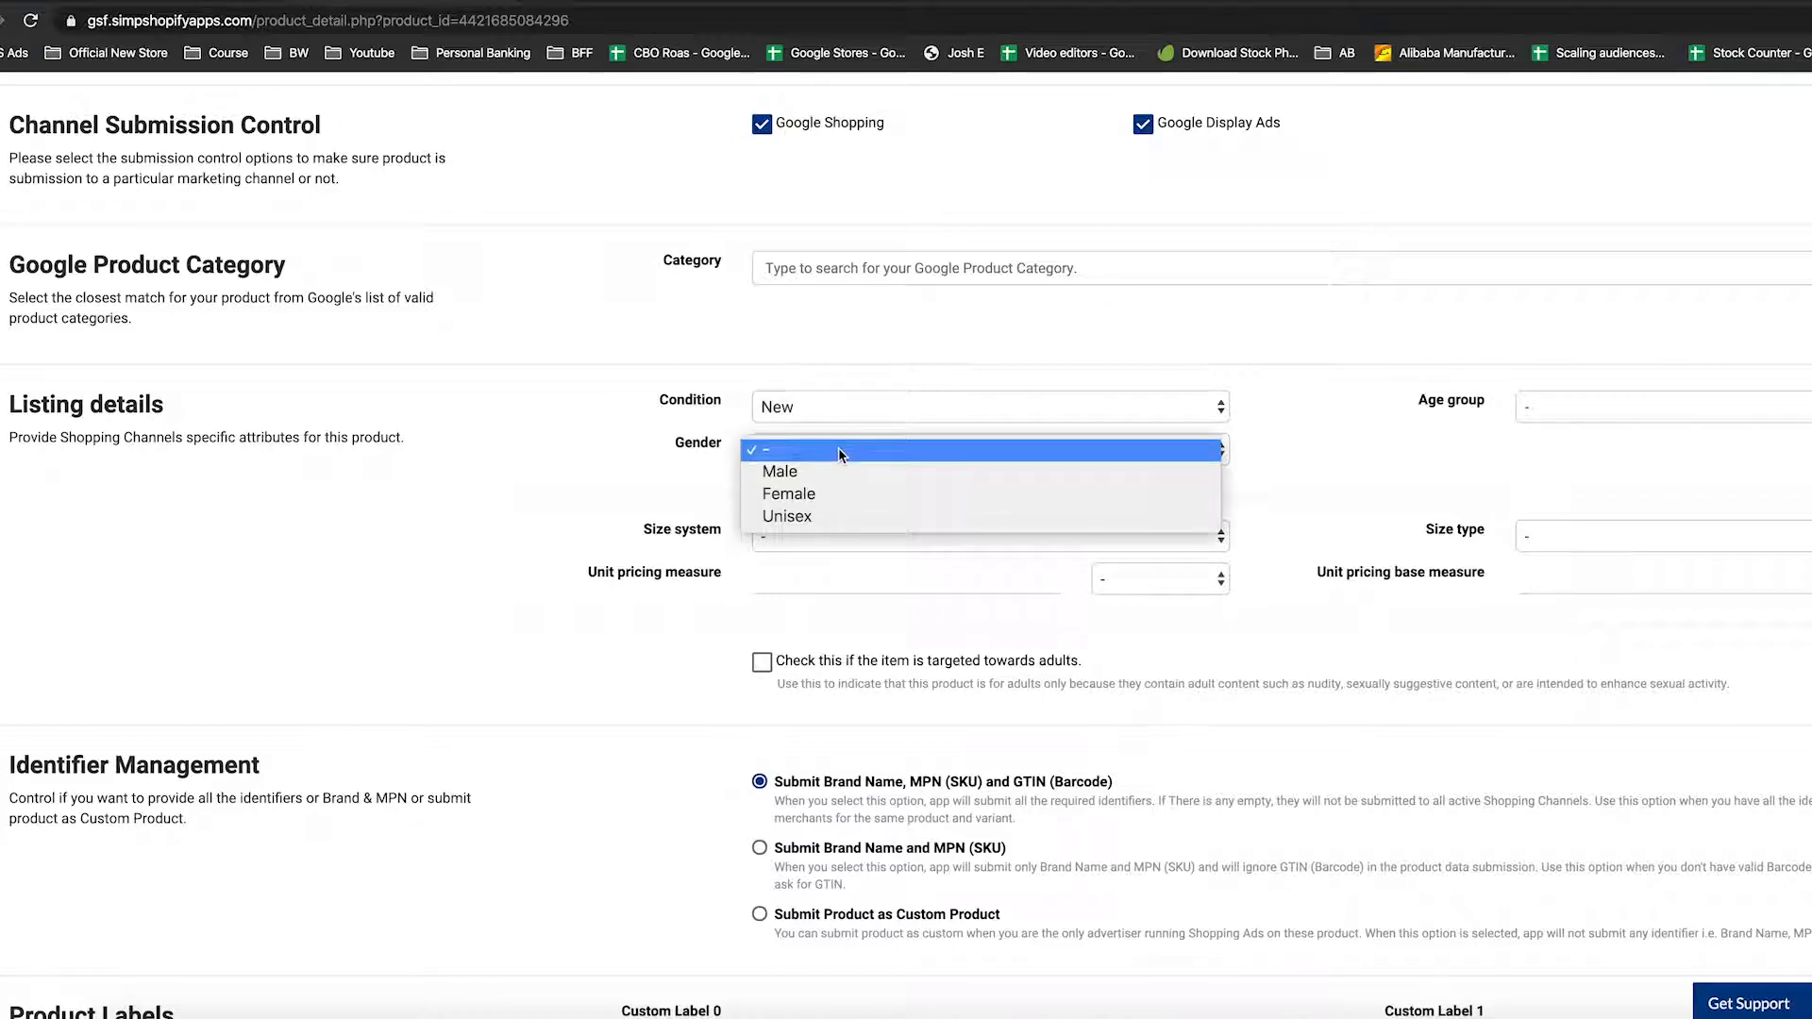
click(841, 517)
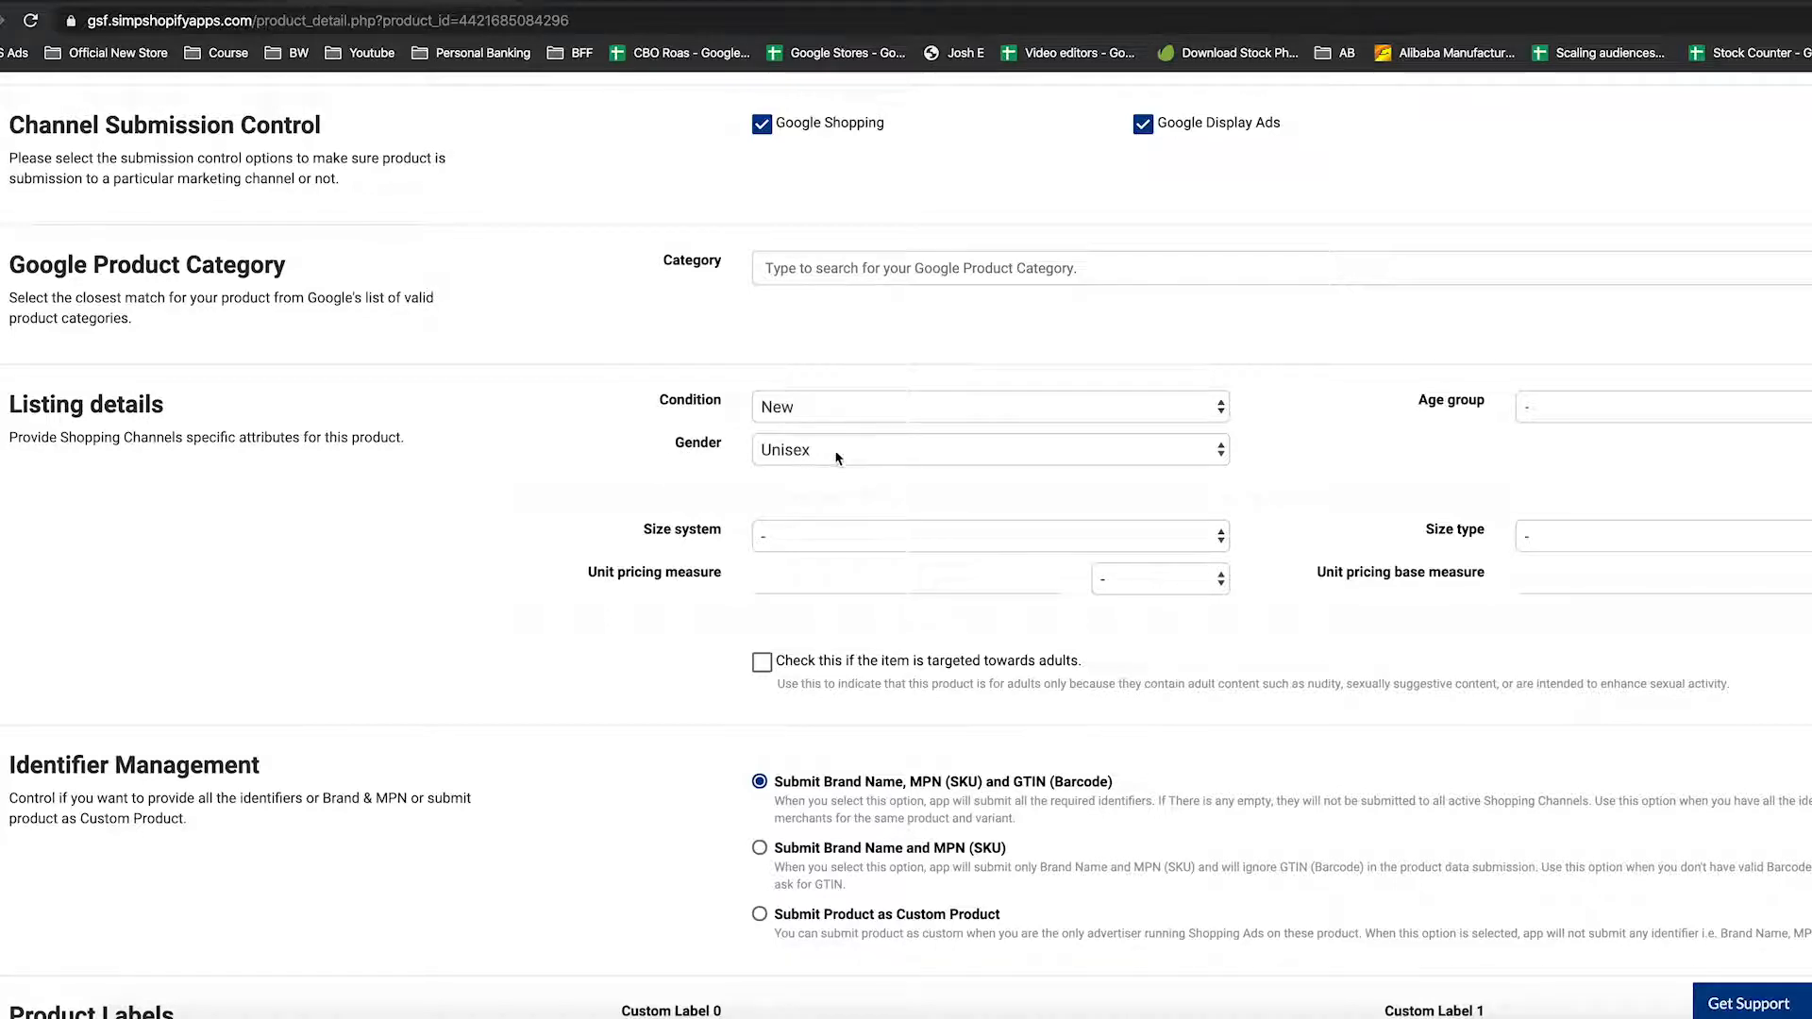
scroll(873, 477, down, 1)
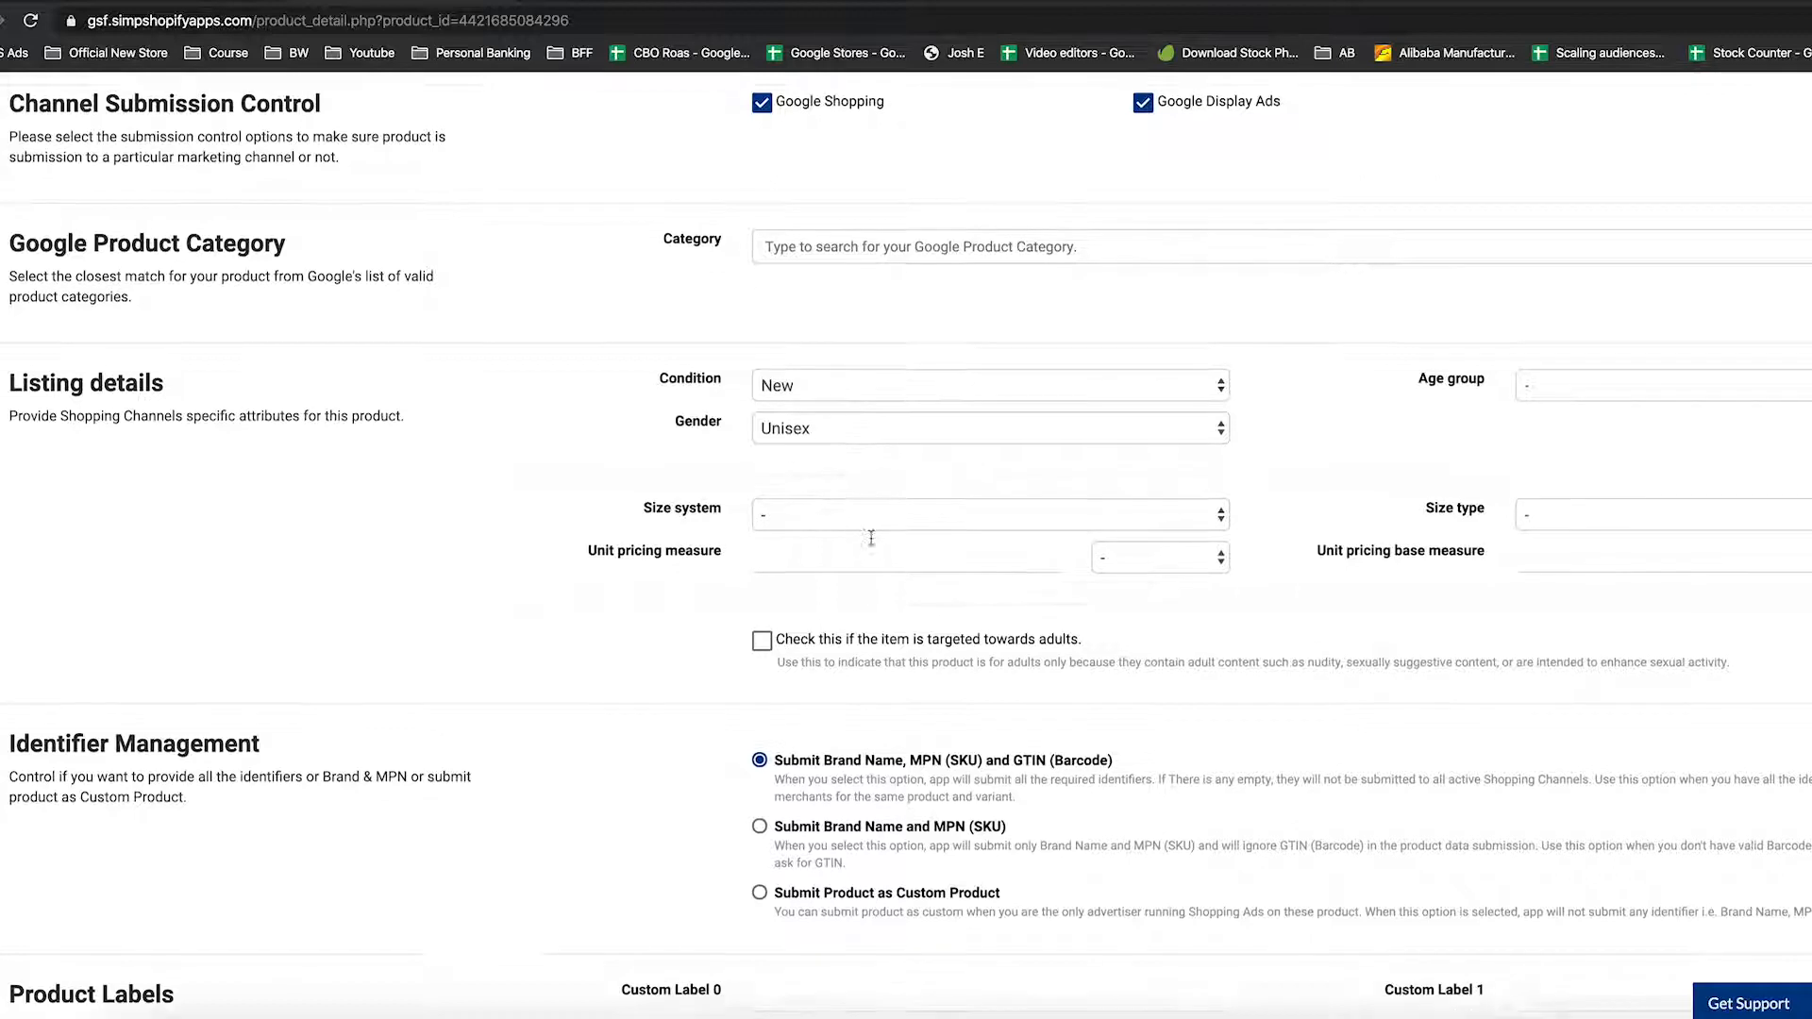
click(872, 506)
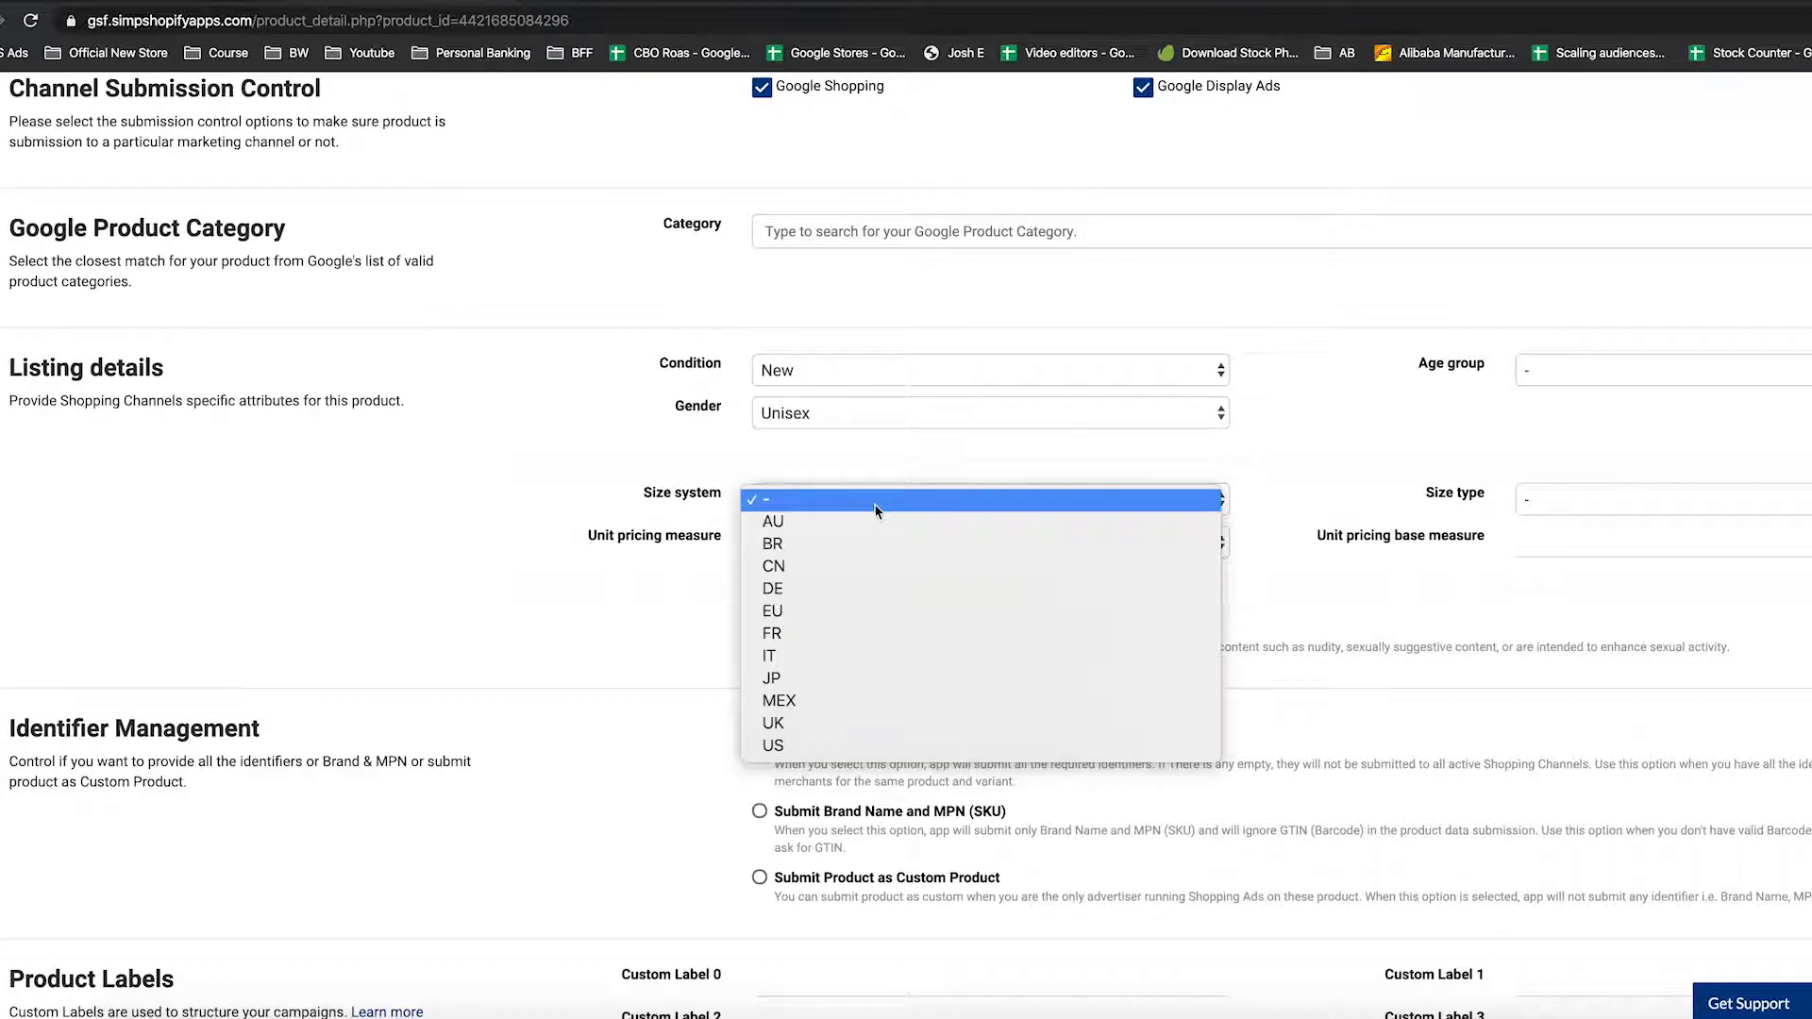
click(854, 745)
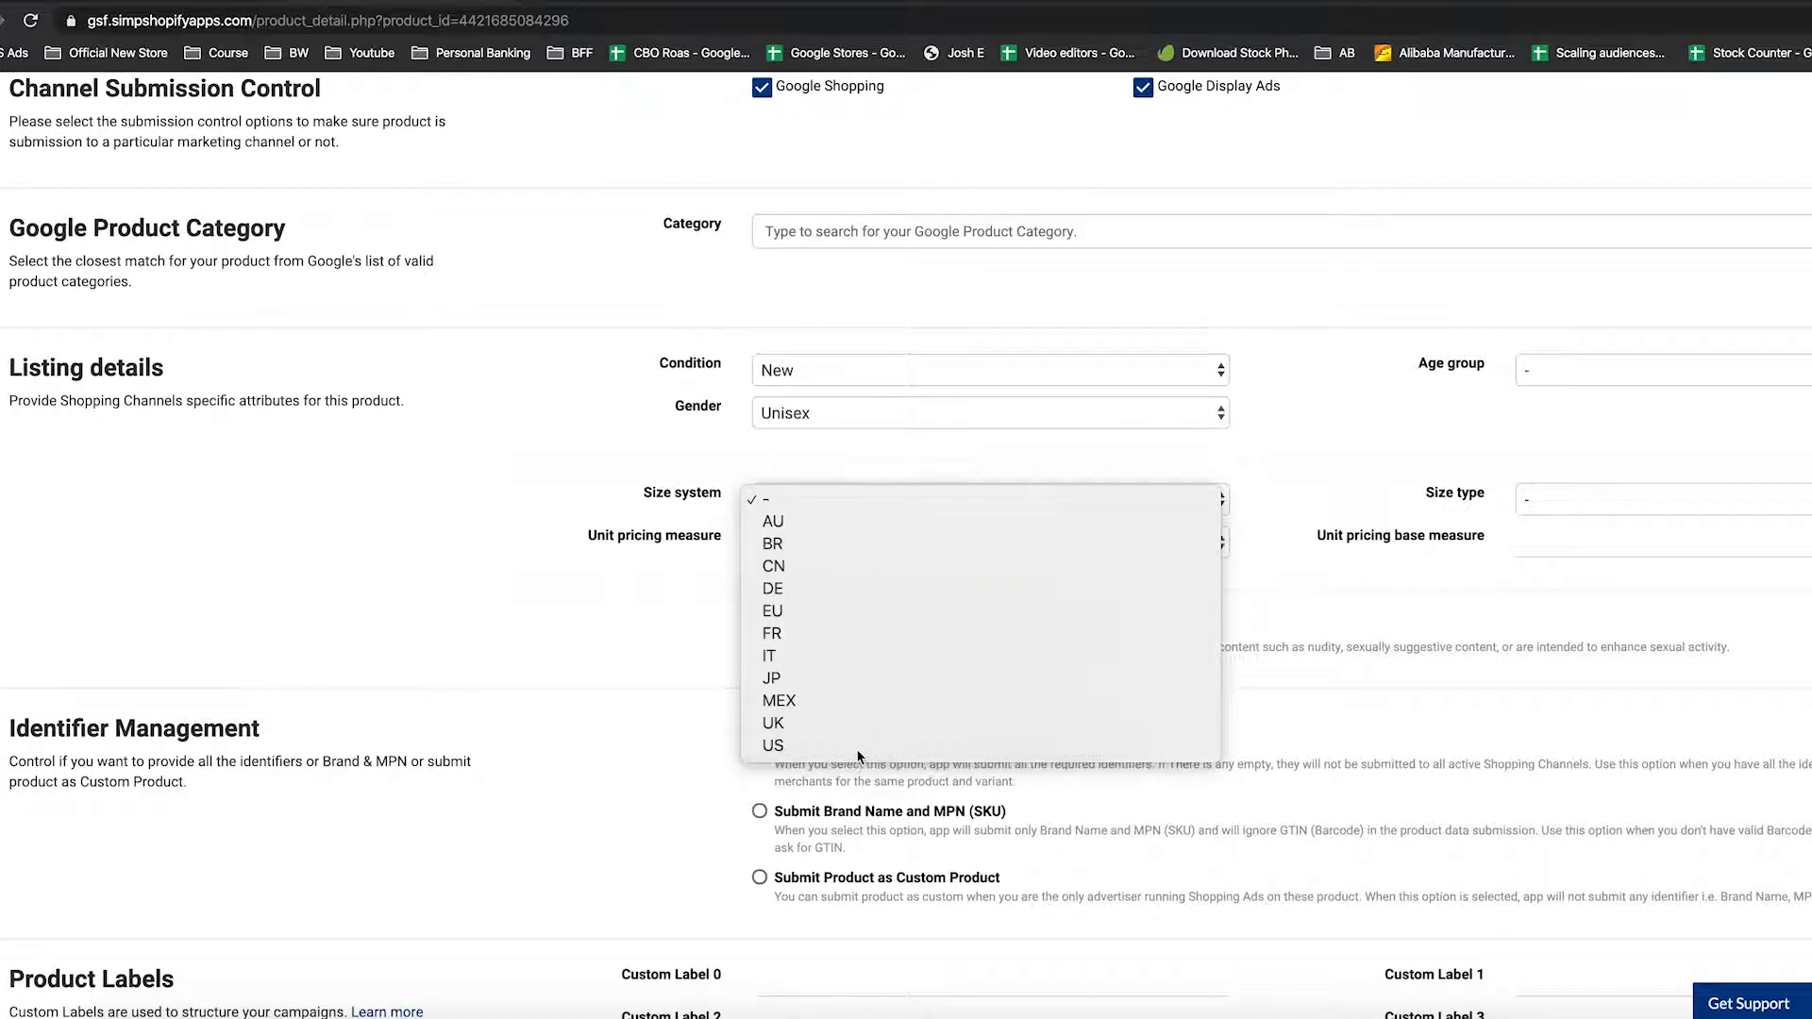
Set the age group to Adult, leaving the size type unchanged
drag(645, 496, 721, 500)
click(717, 500)
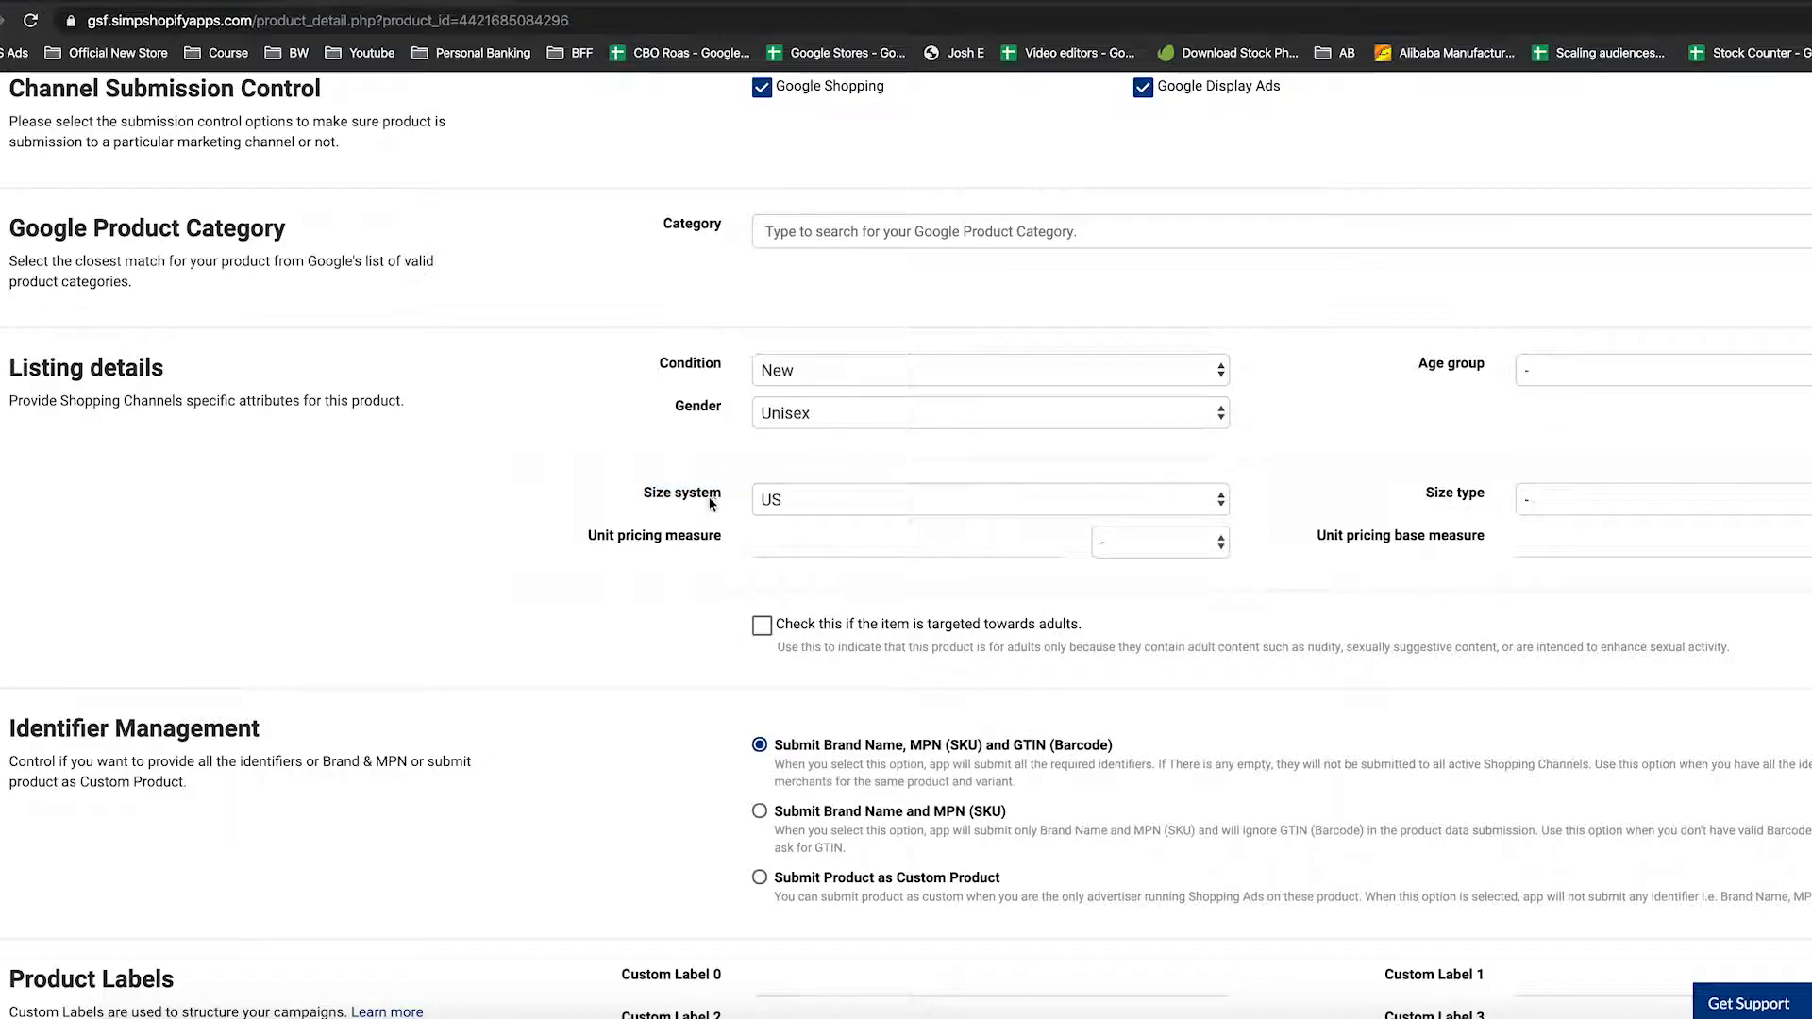
click(1567, 498)
click(1718, 432)
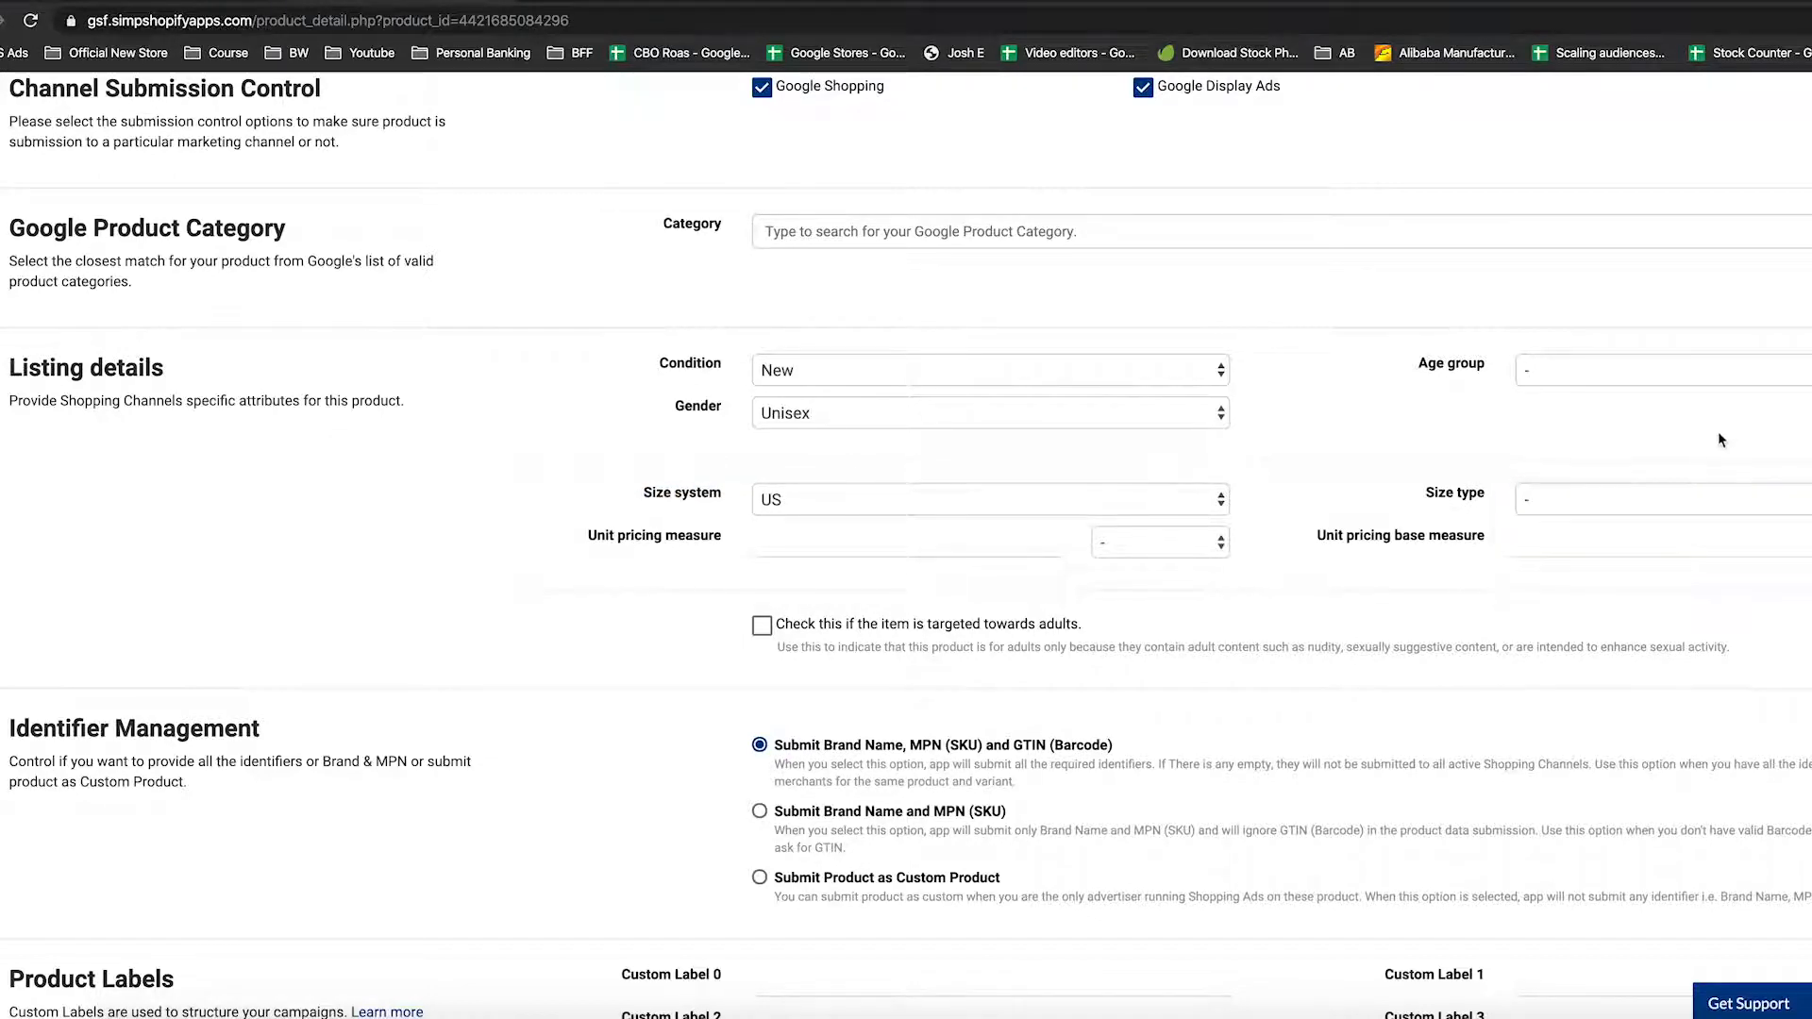
click(1604, 370)
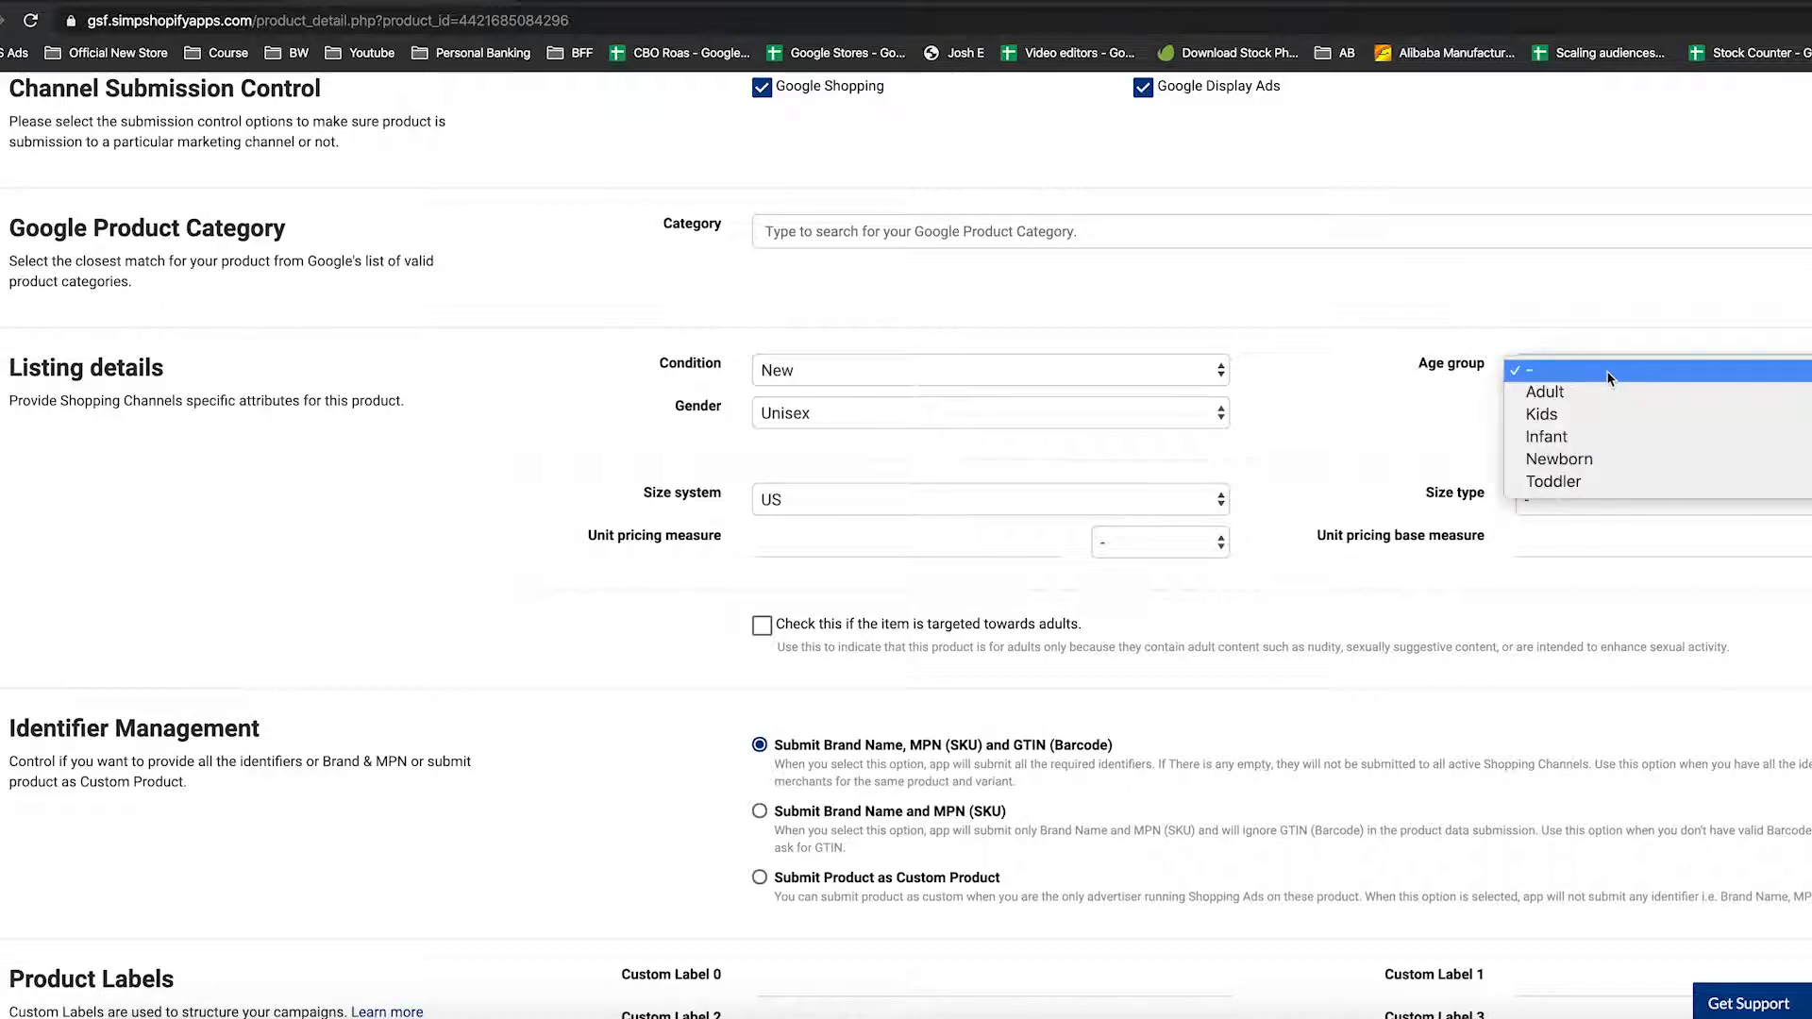
click(1604, 390)
click(1571, 373)
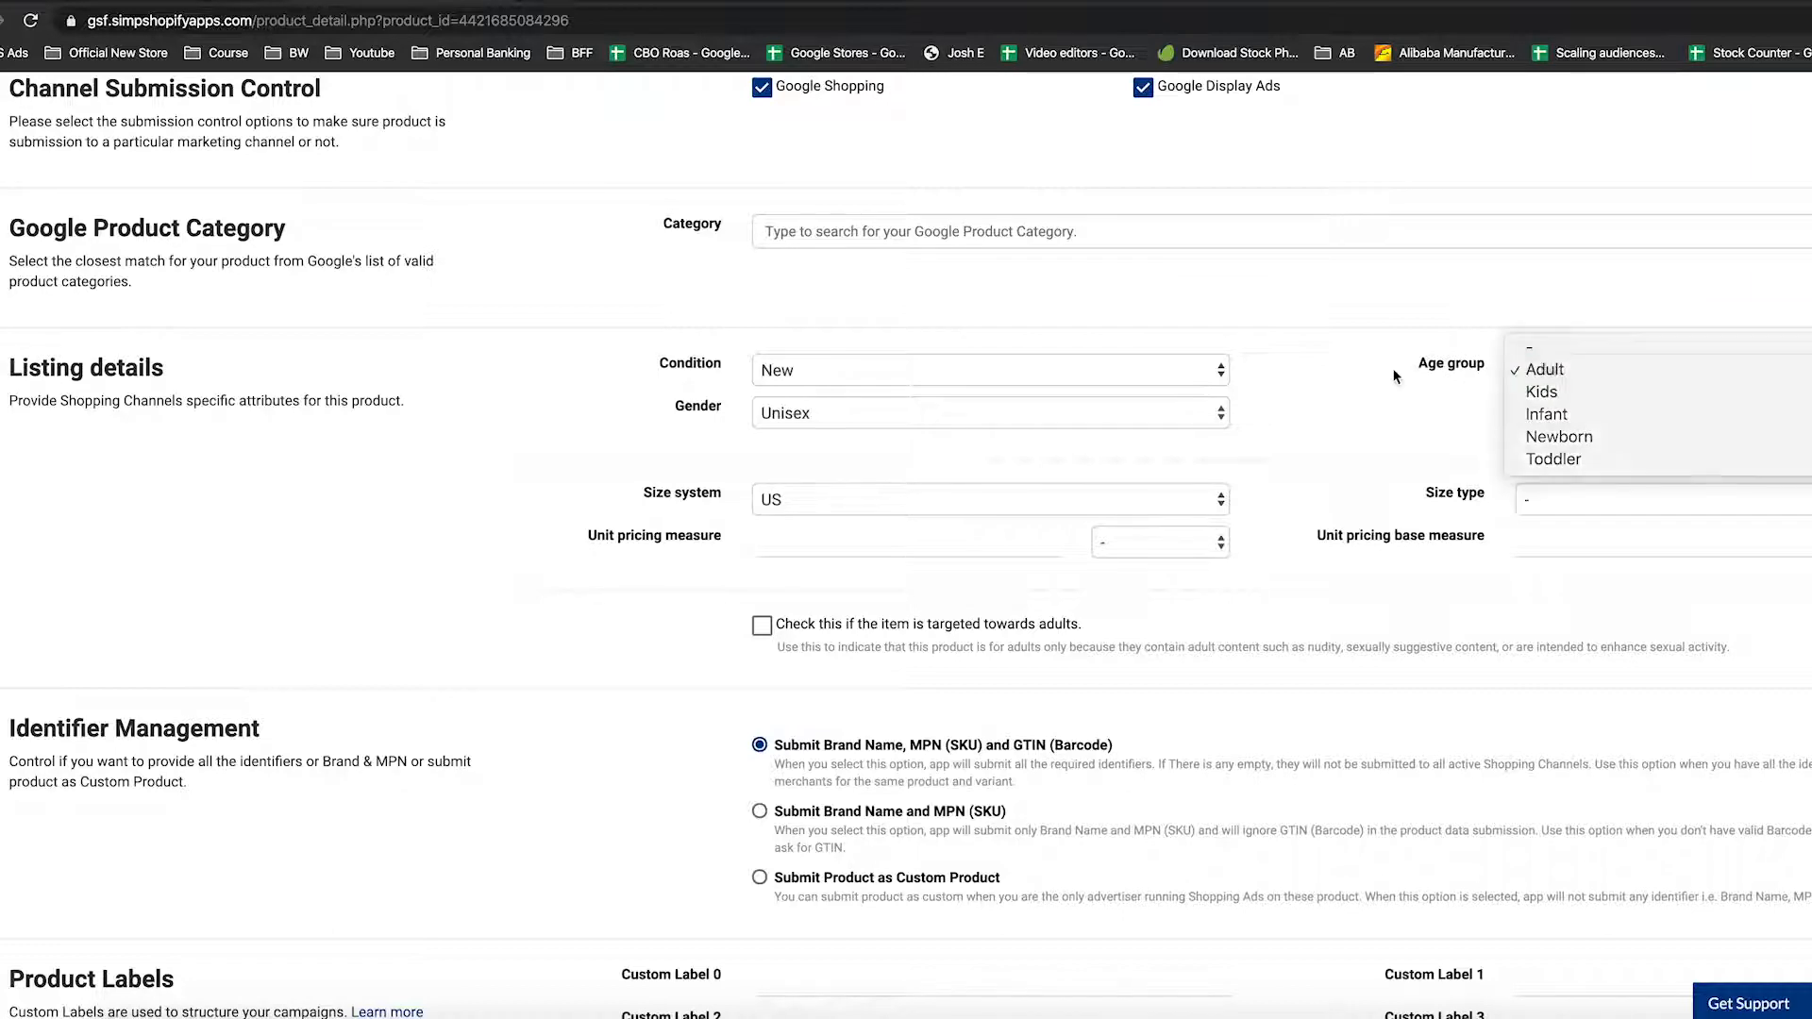
click(1530, 368)
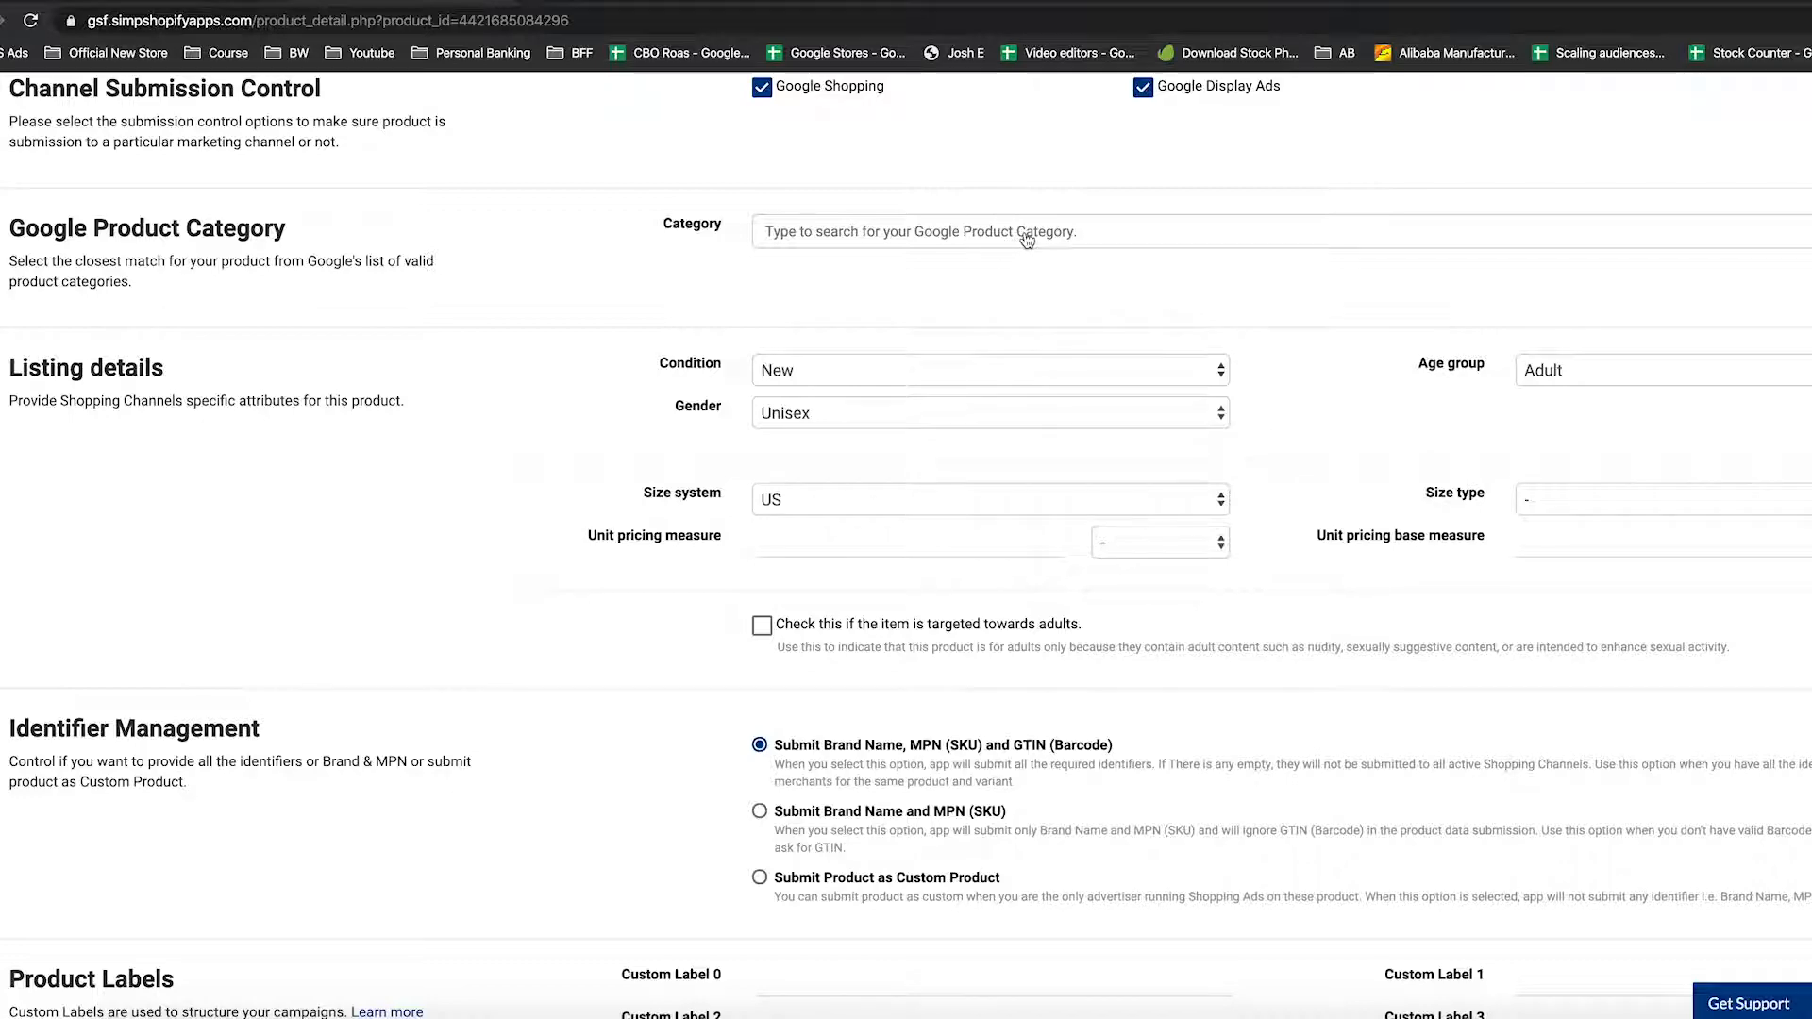
Search 'fish fin' and pick Electronics > Marine Electronics > Fish Finders as the Google product category
scroll(1014, 264, up, 3)
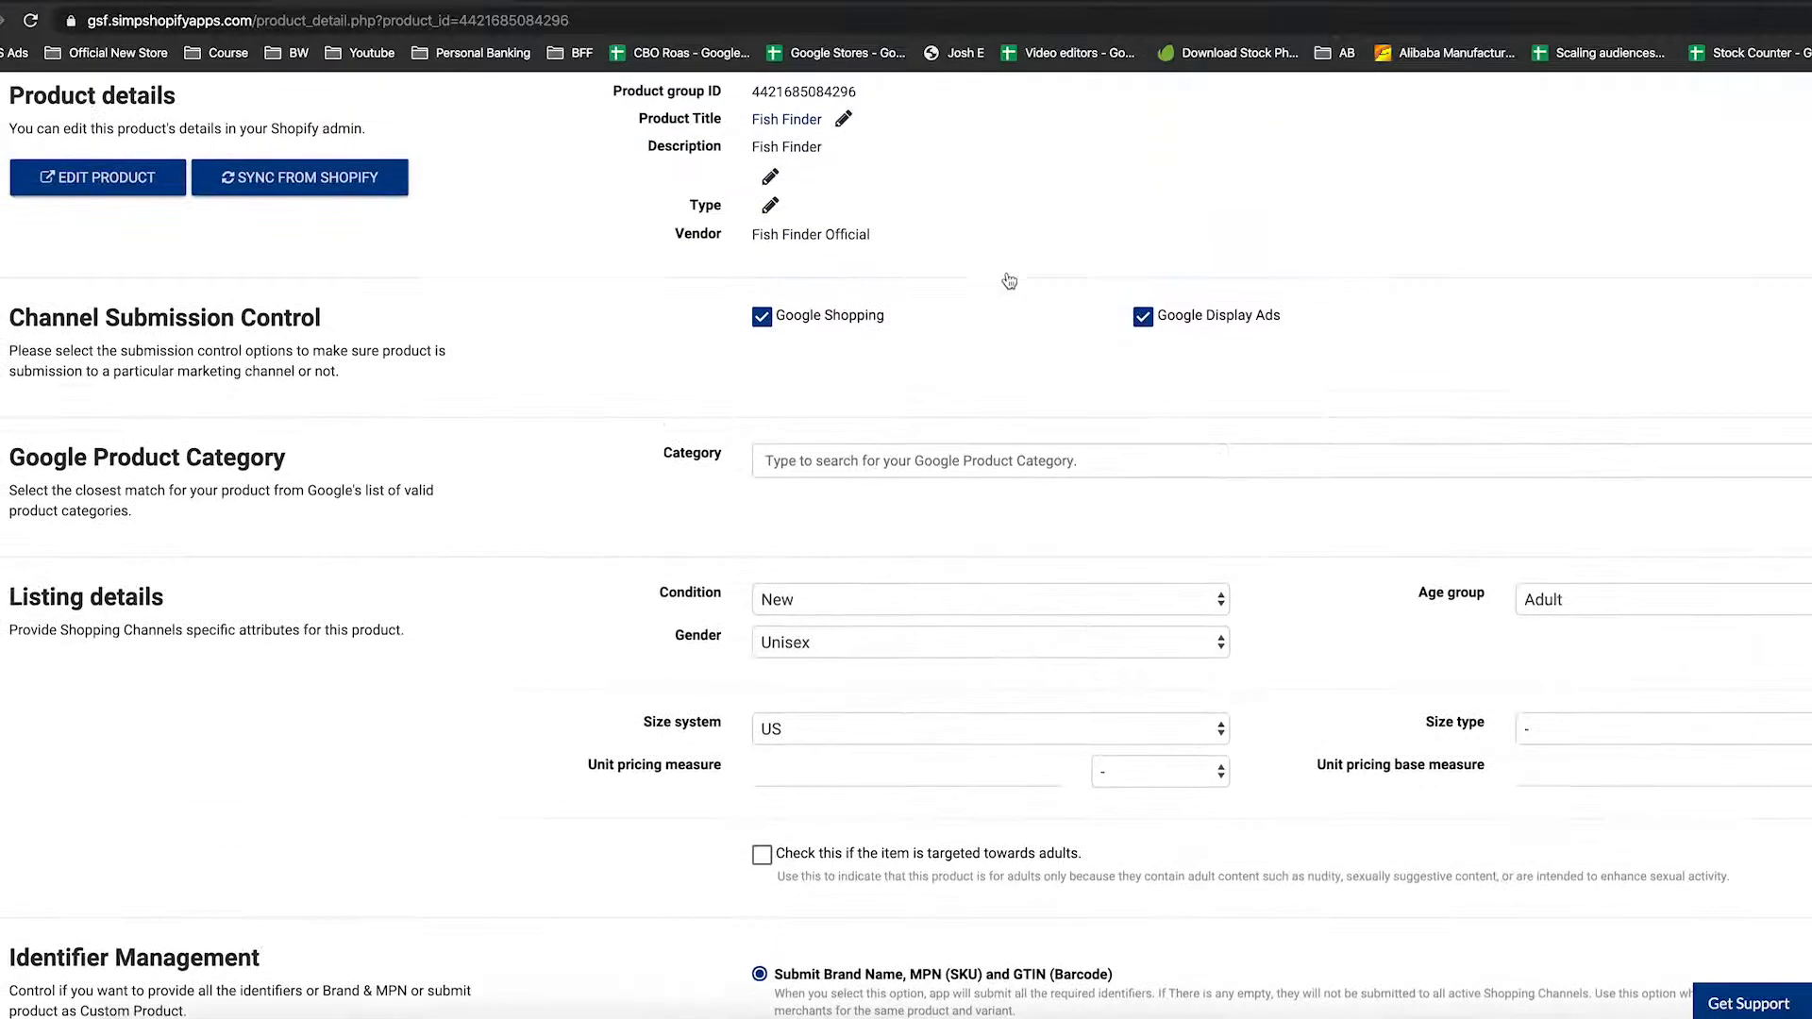
click(979, 466)
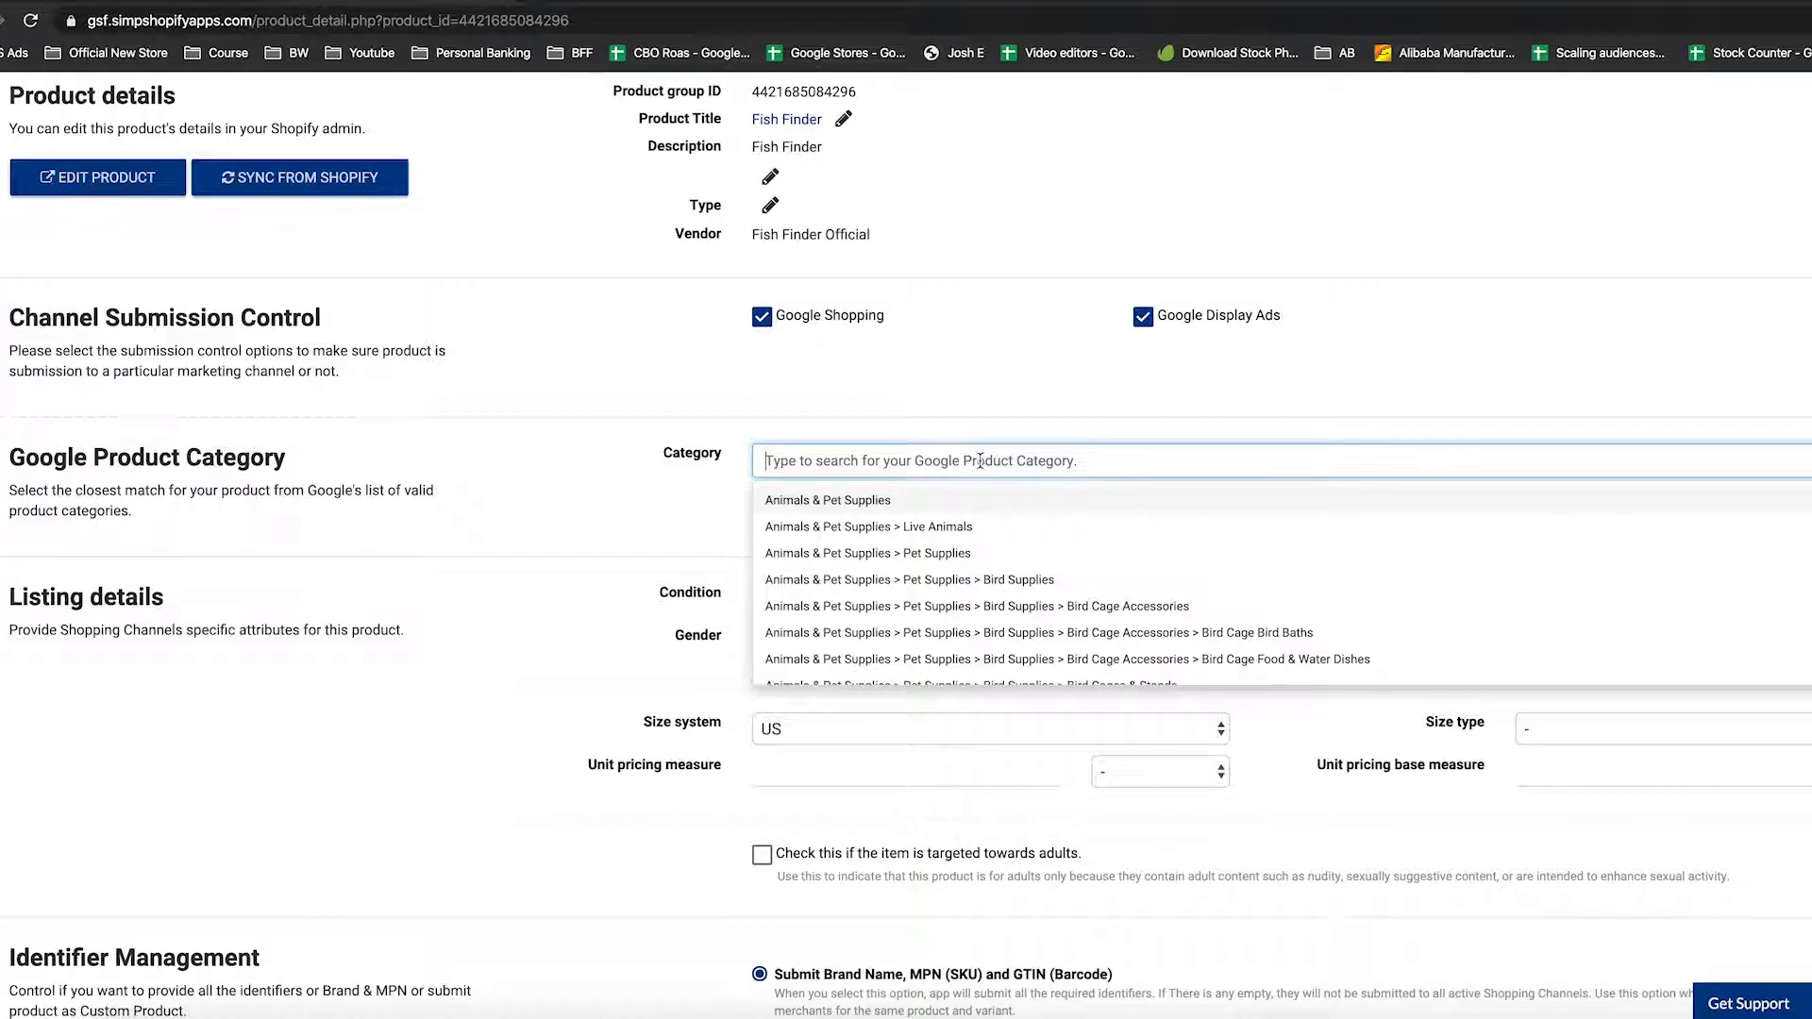
text(fish)
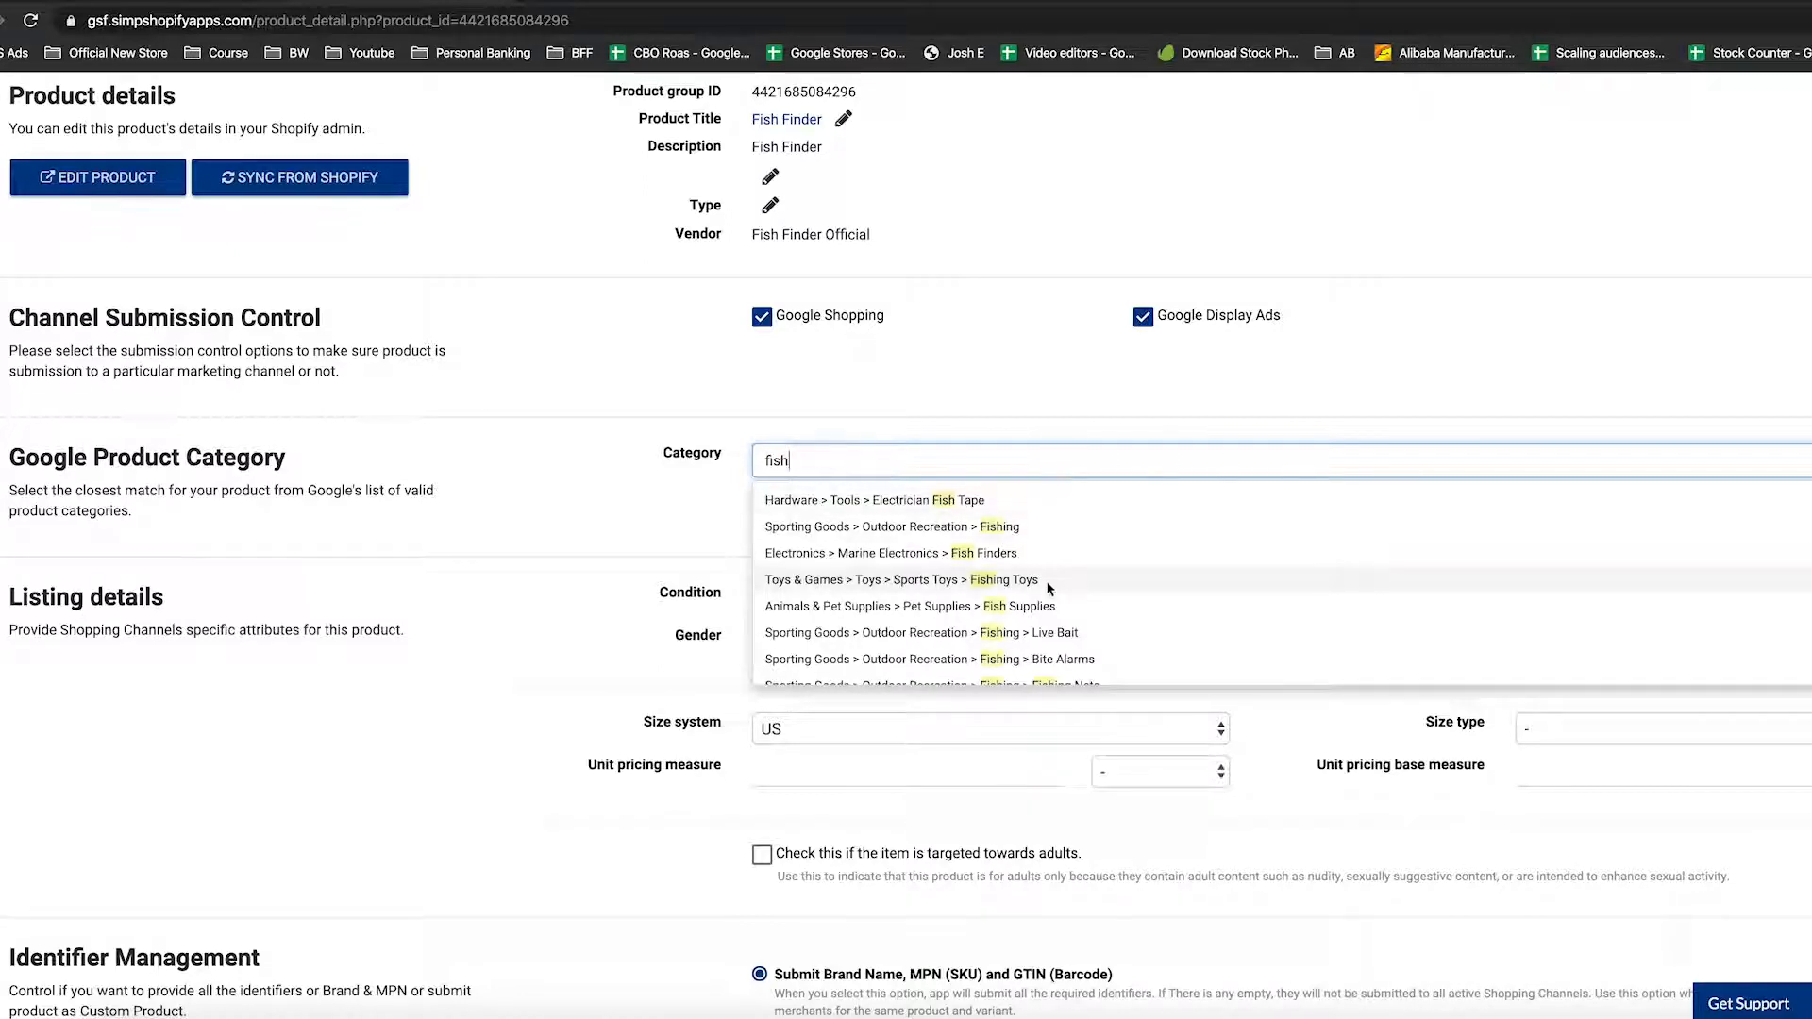
scroll(1044, 585, down, 1)
scroll(1001, 566, up, 1)
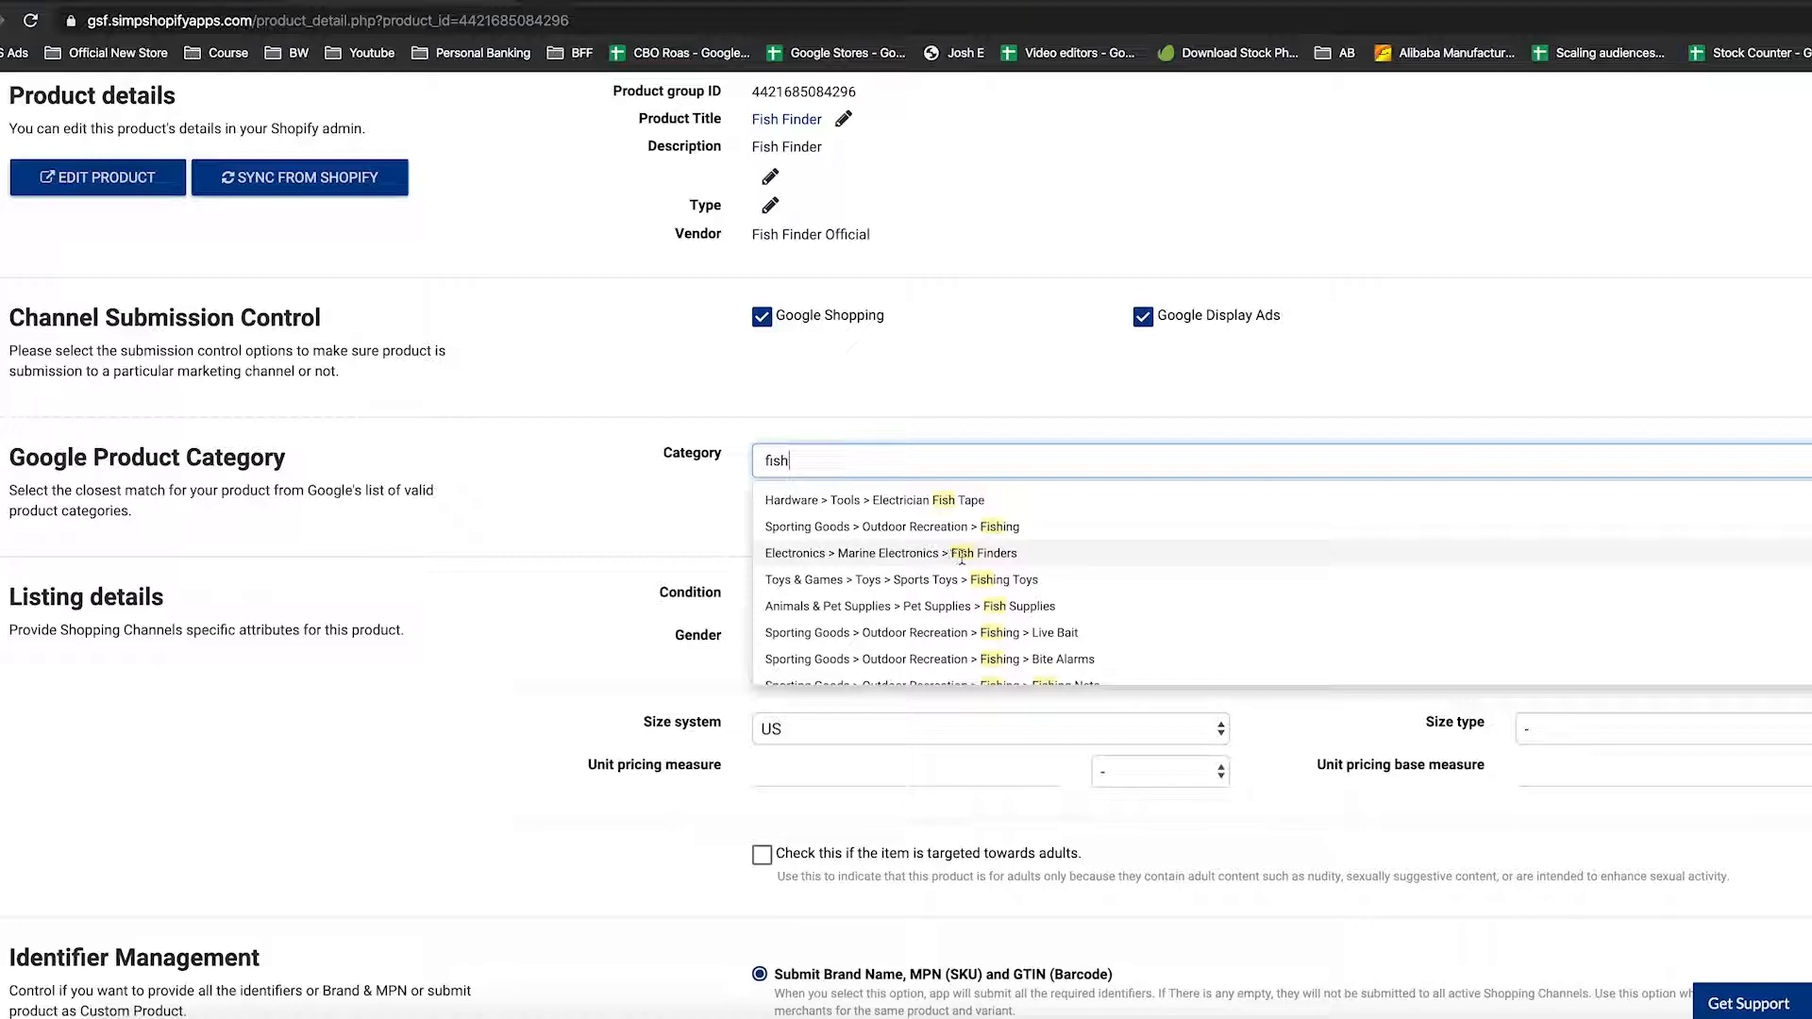
text(finder)
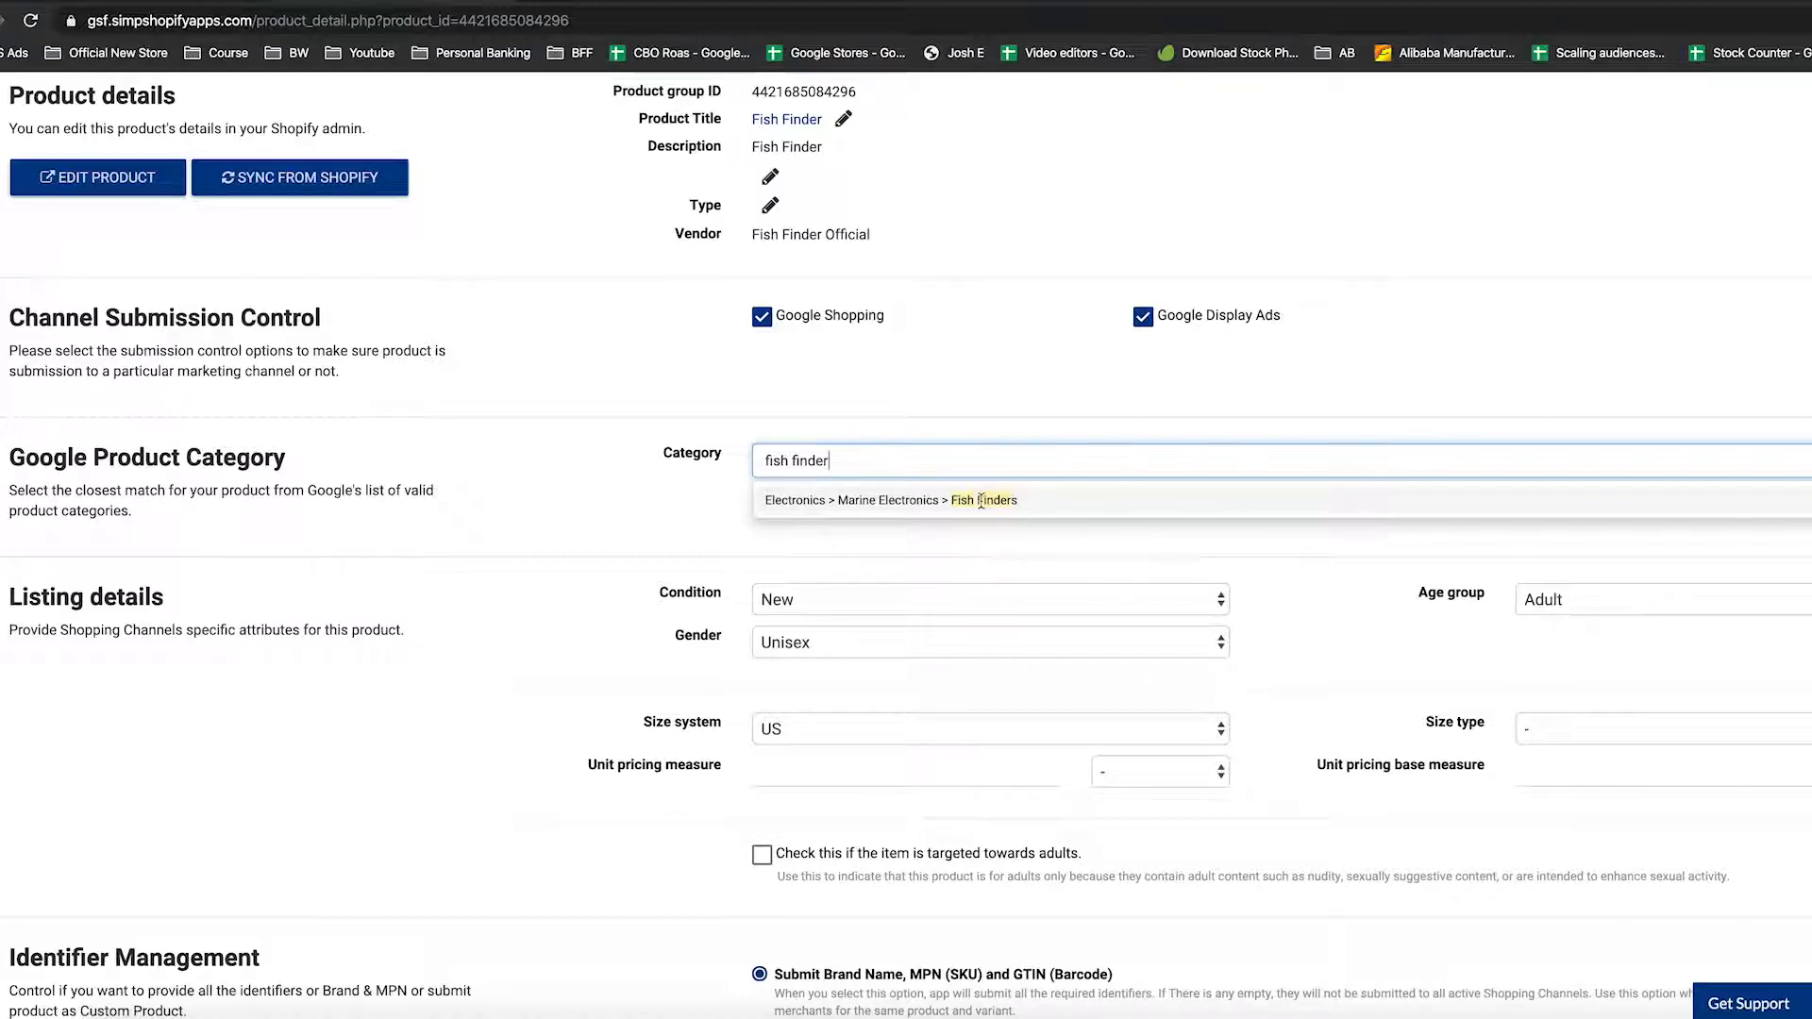
click(982, 500)
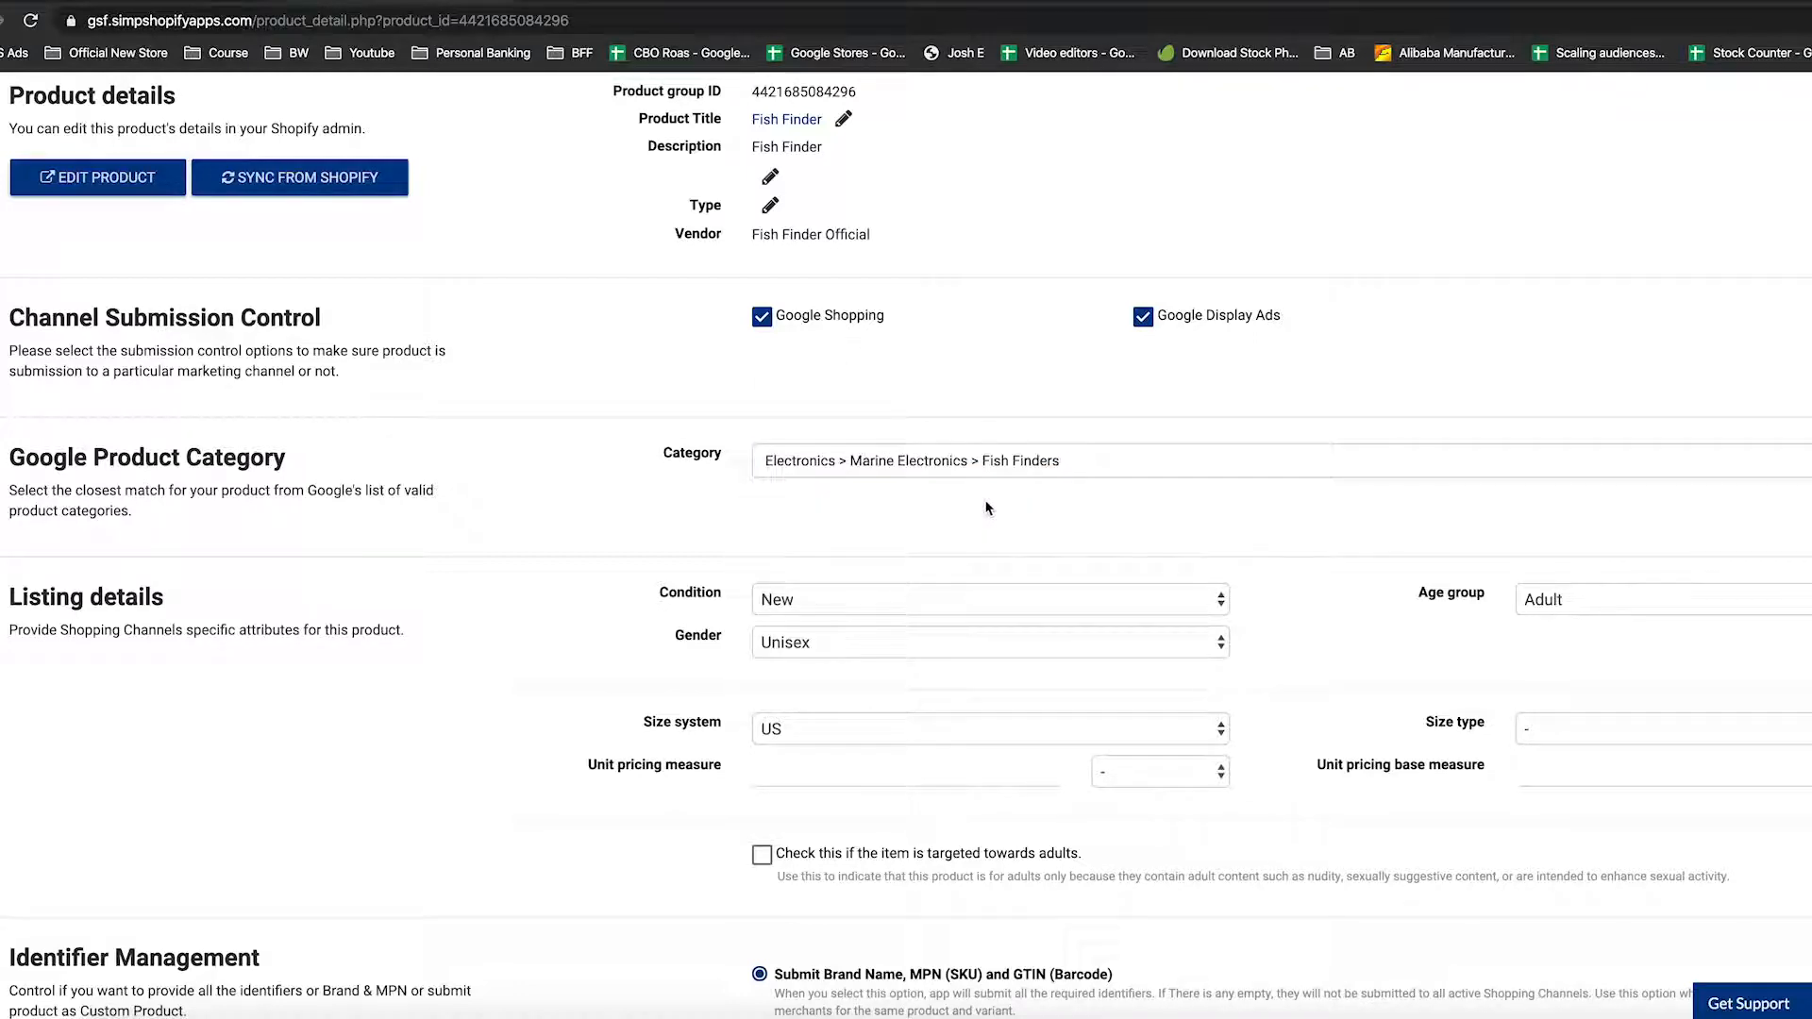
scroll(1048, 522, down, 3)
scroll(1051, 525, down, 1)
scroll(927, 306, up, 2)
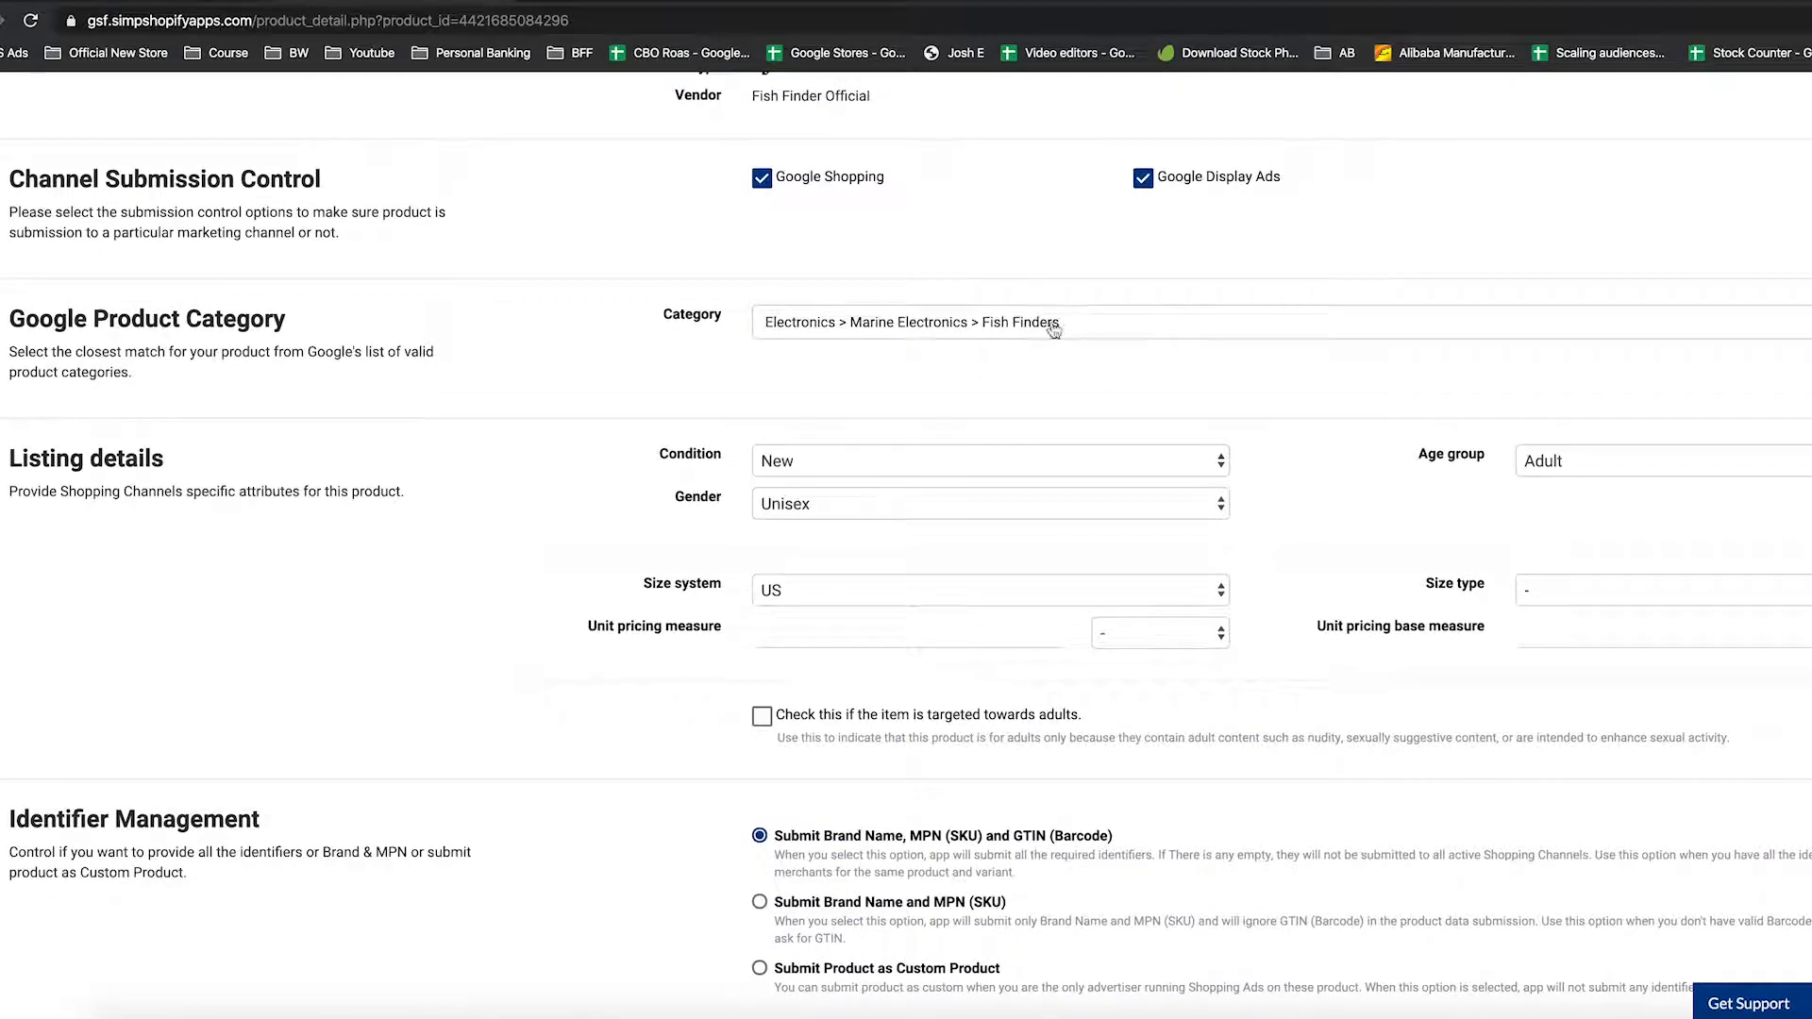
Choose 'Submit Product as Custom Product' under Identifier Management
scroll(1000, 415, down, 4)
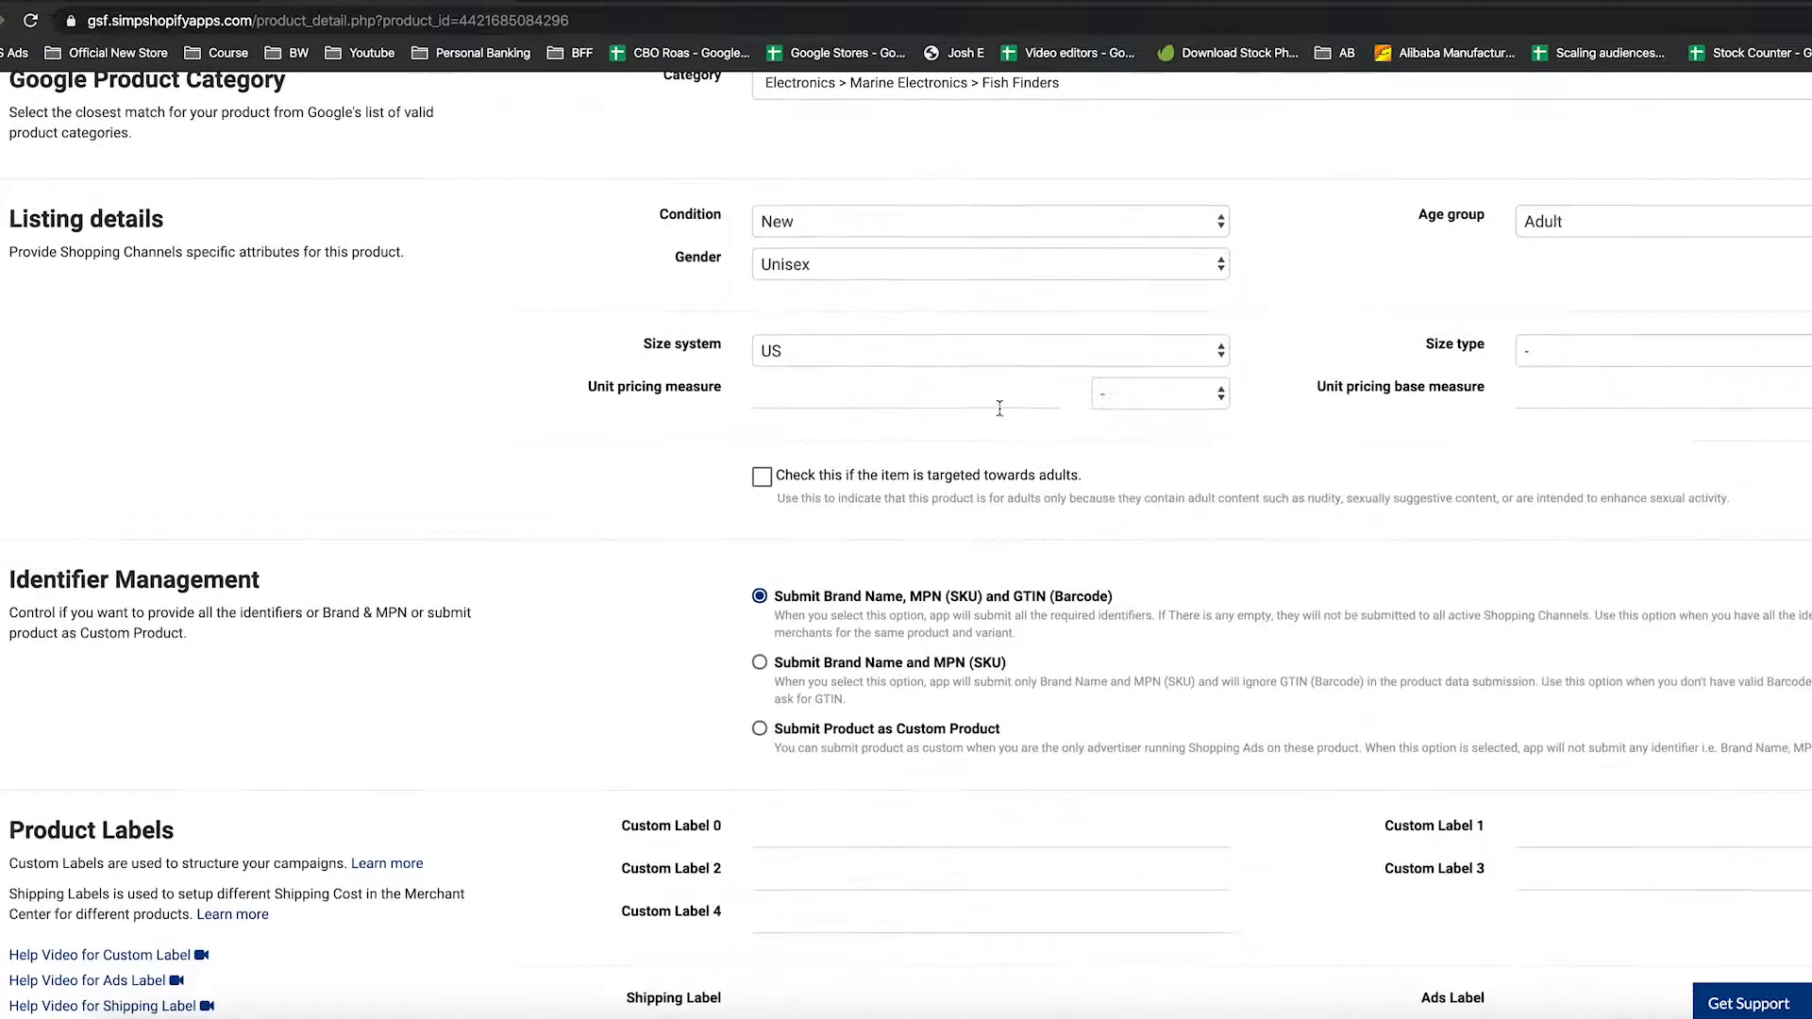
scroll(1001, 416, down, 2)
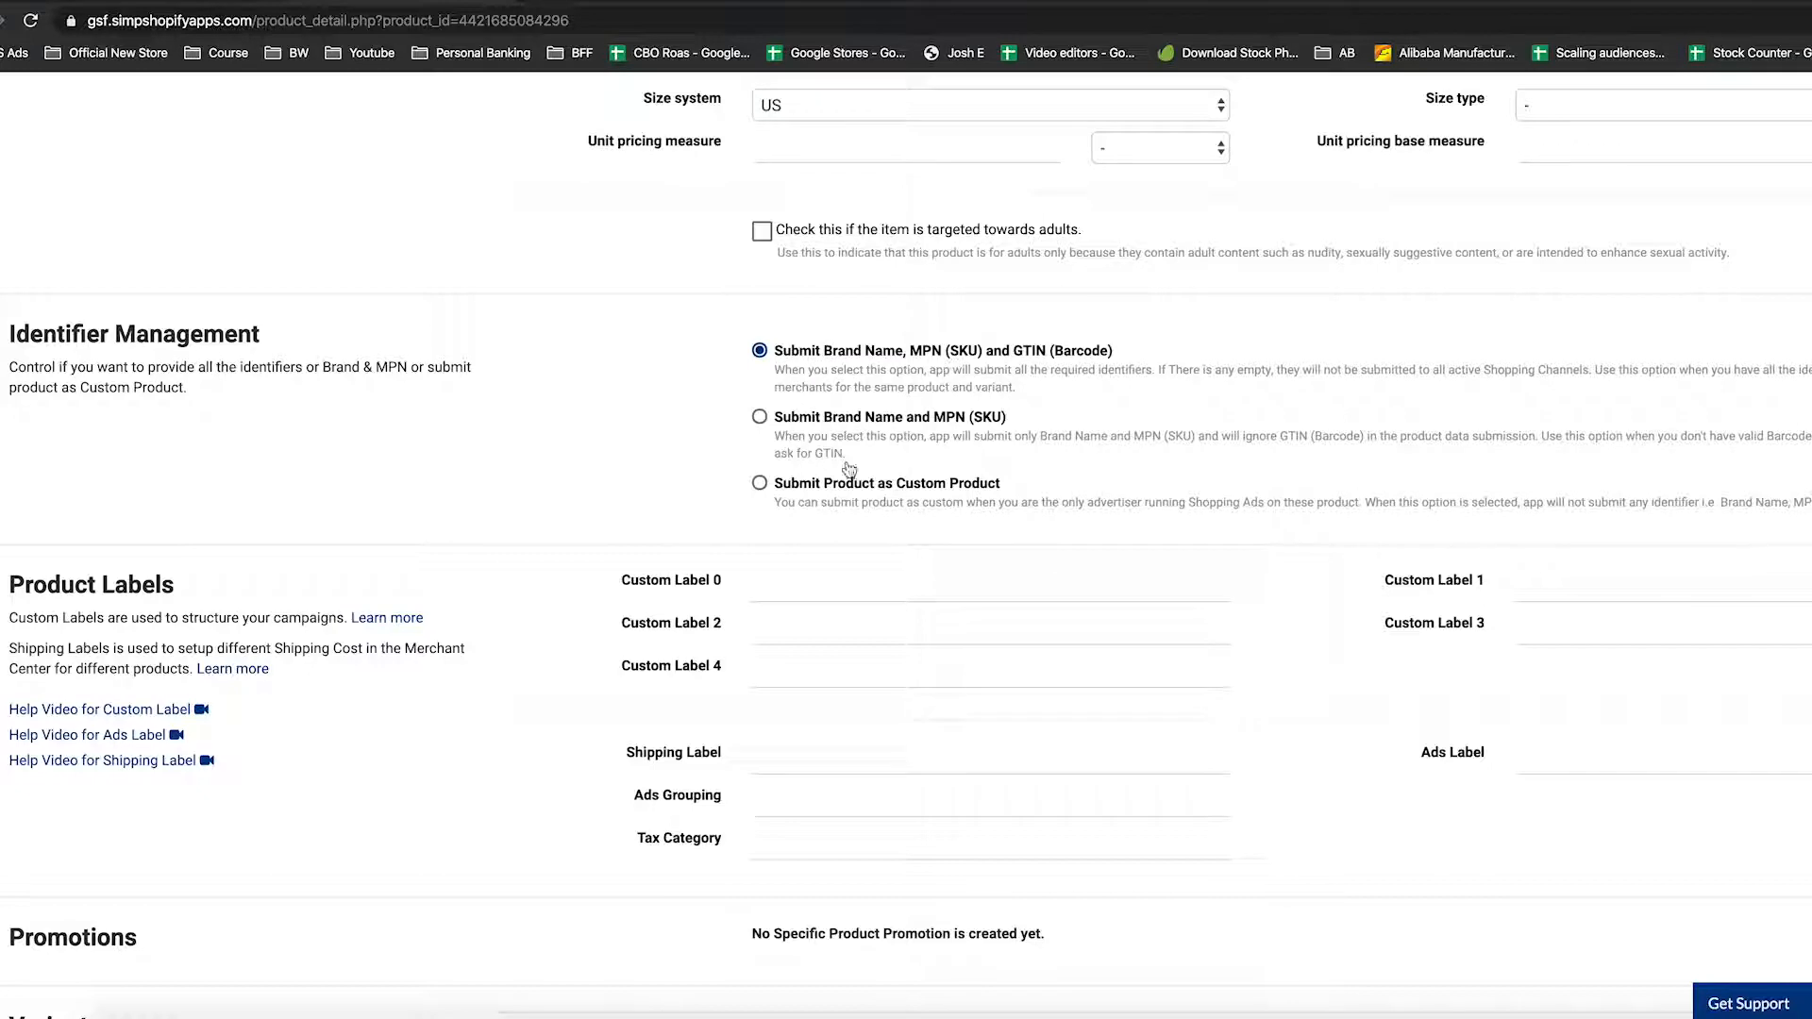
click(761, 485)
scroll(1044, 509, down, 2)
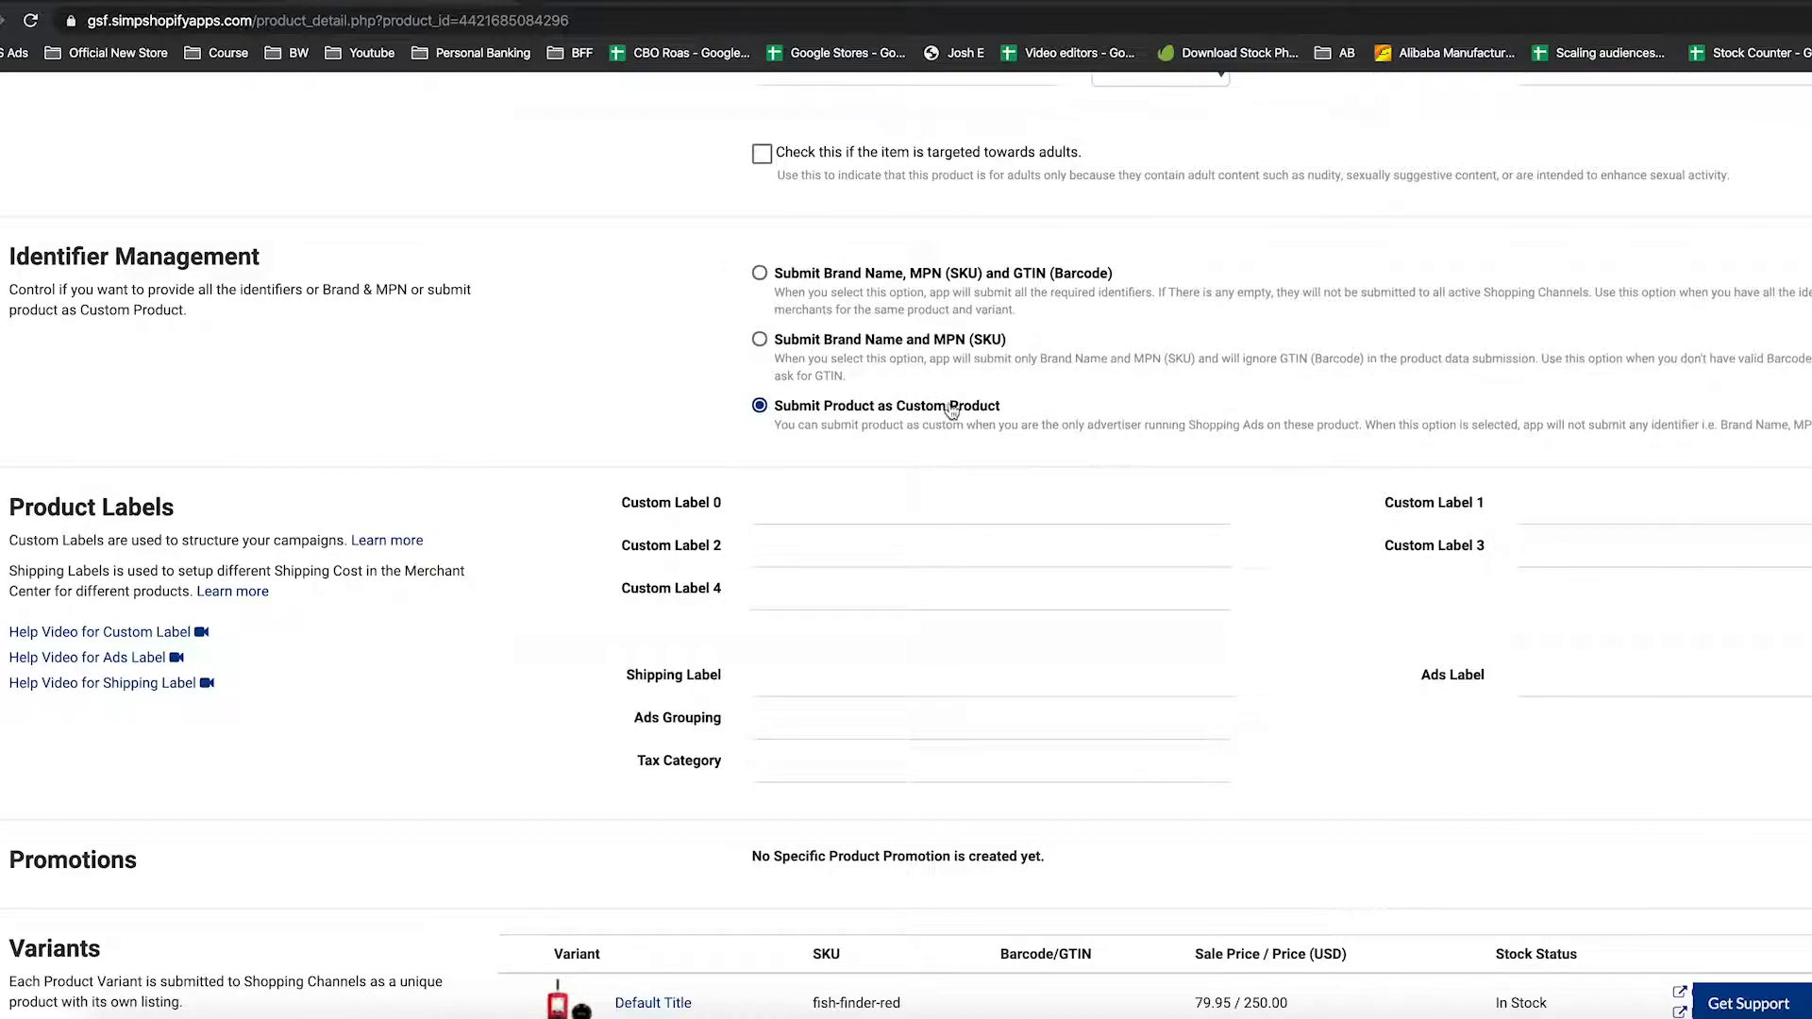
scroll(677, 427, down, 4)
Look over the custom label fields, leaving them empty
drag(620, 342, 730, 391)
click(710, 434)
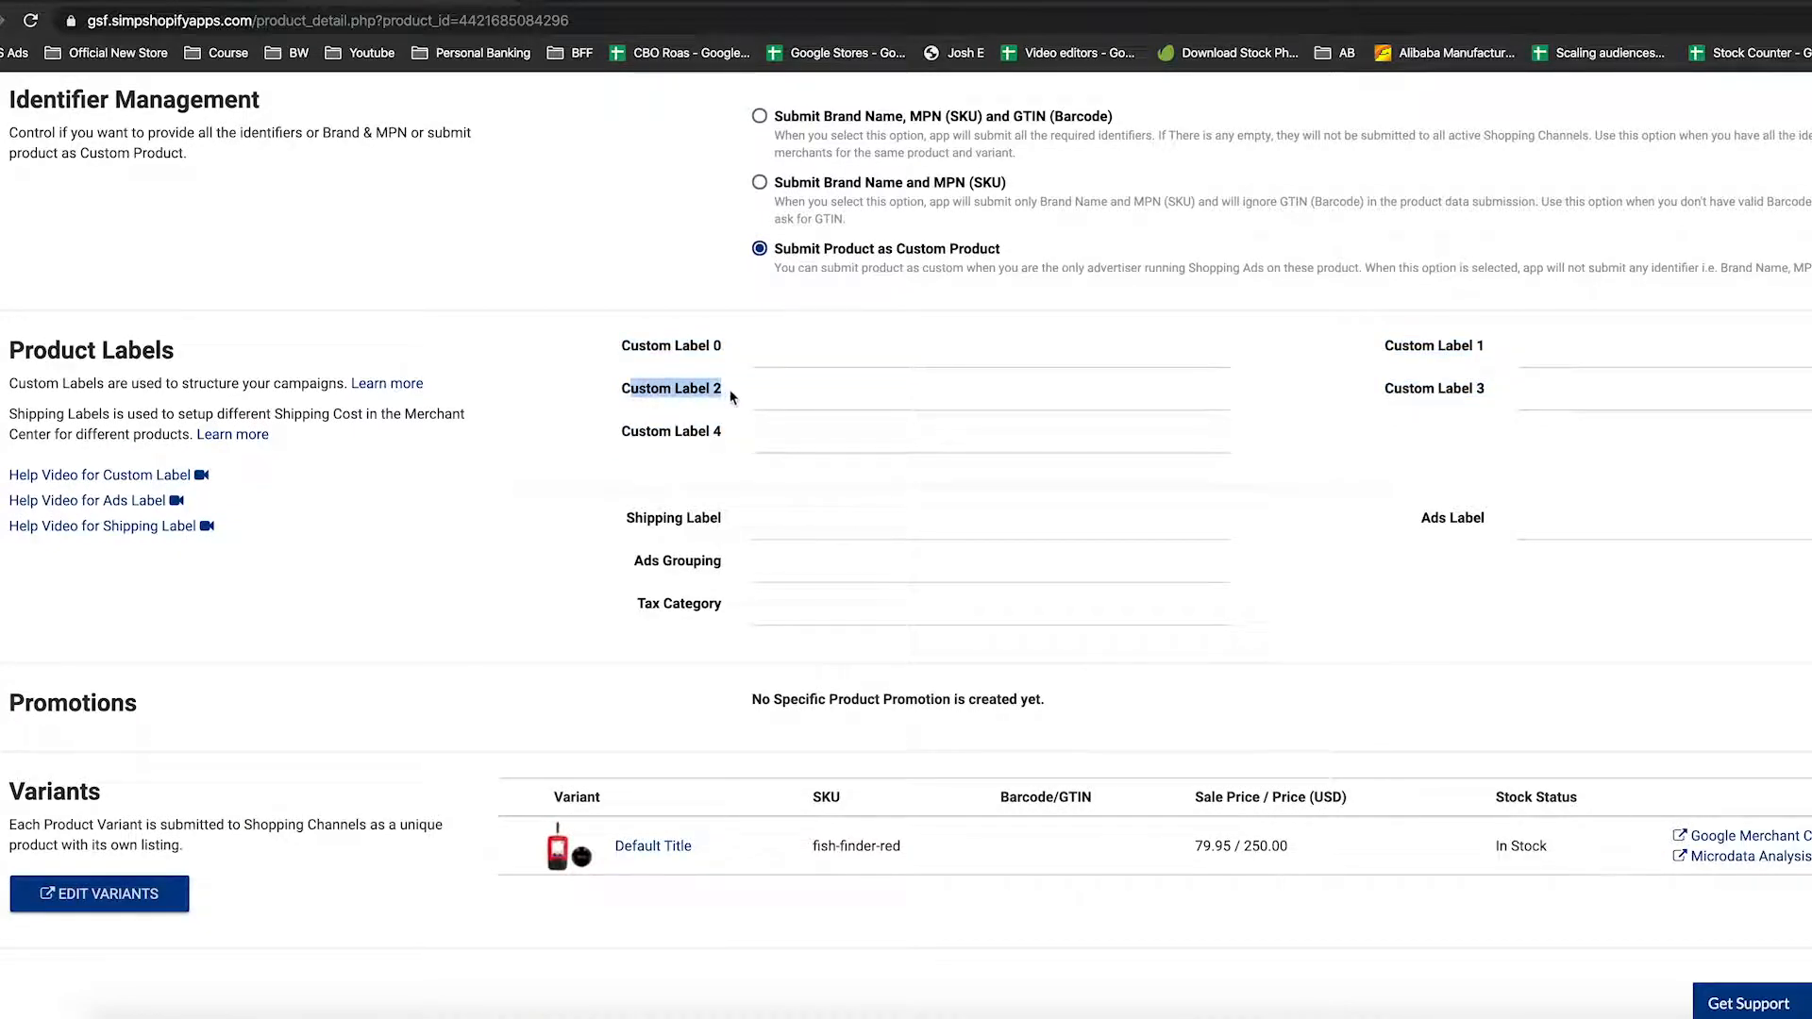
click(647, 387)
drag(622, 344, 725, 350)
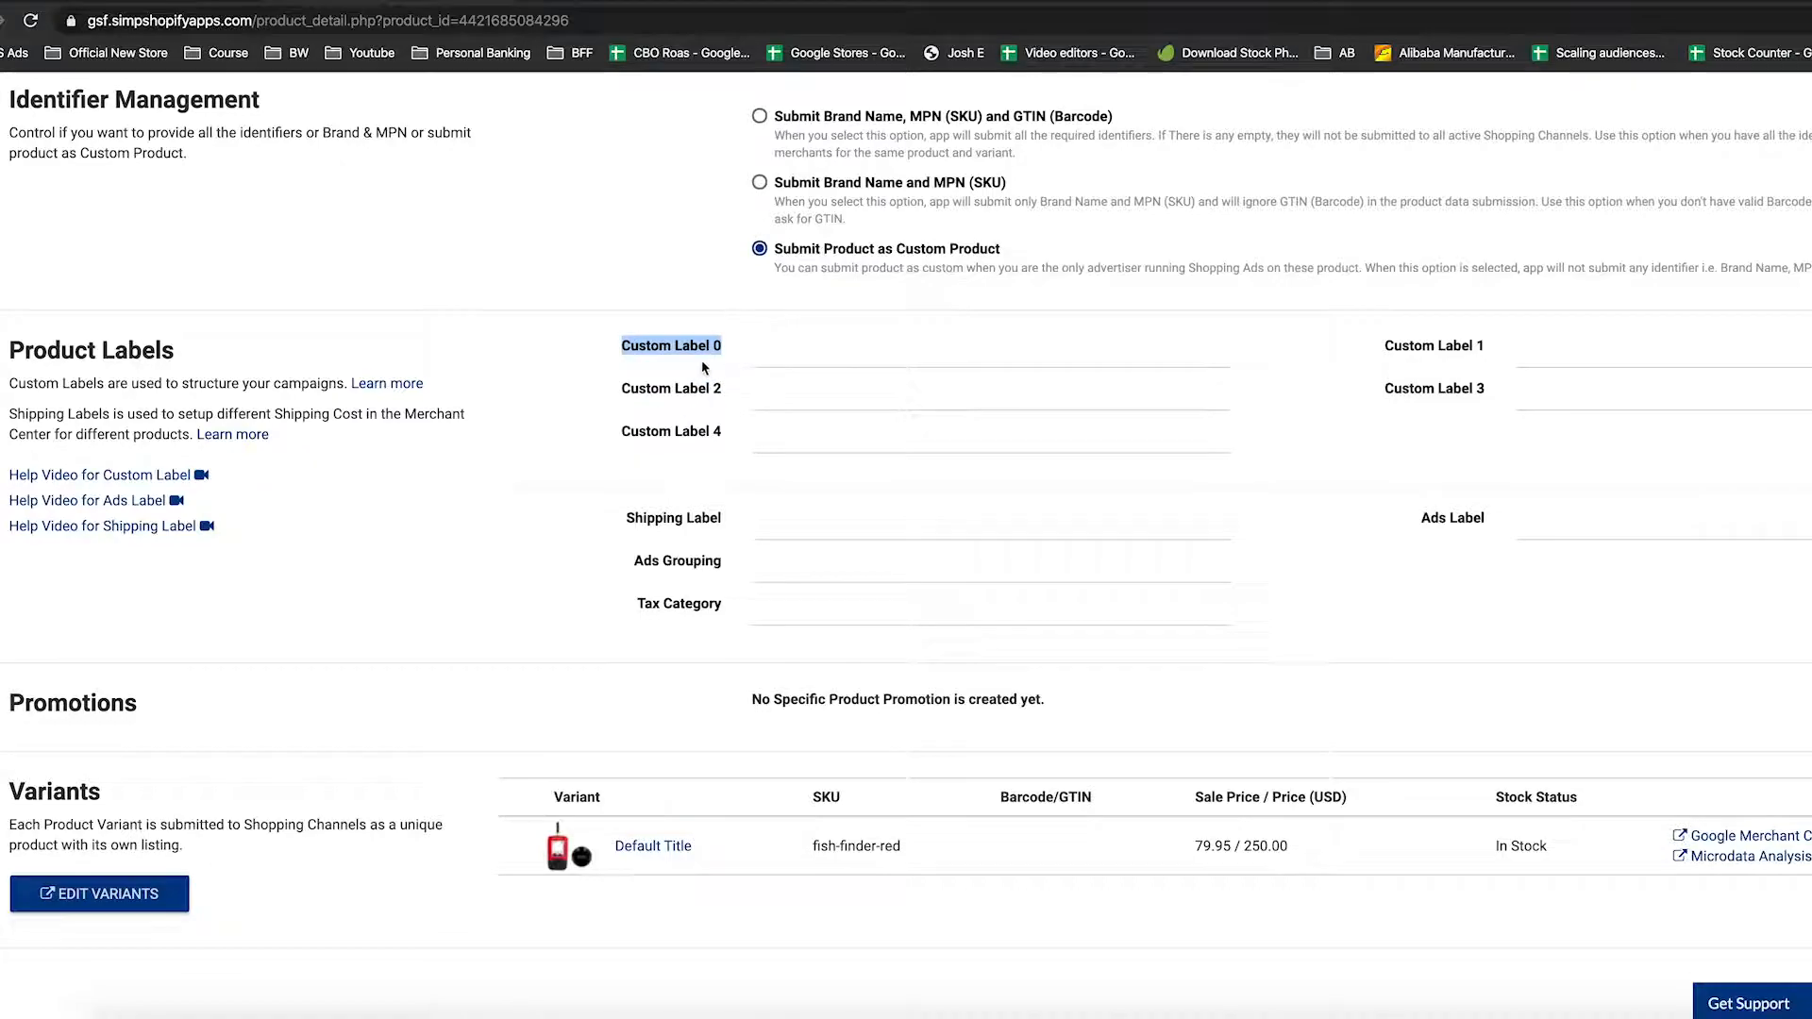
drag(623, 388, 692, 391)
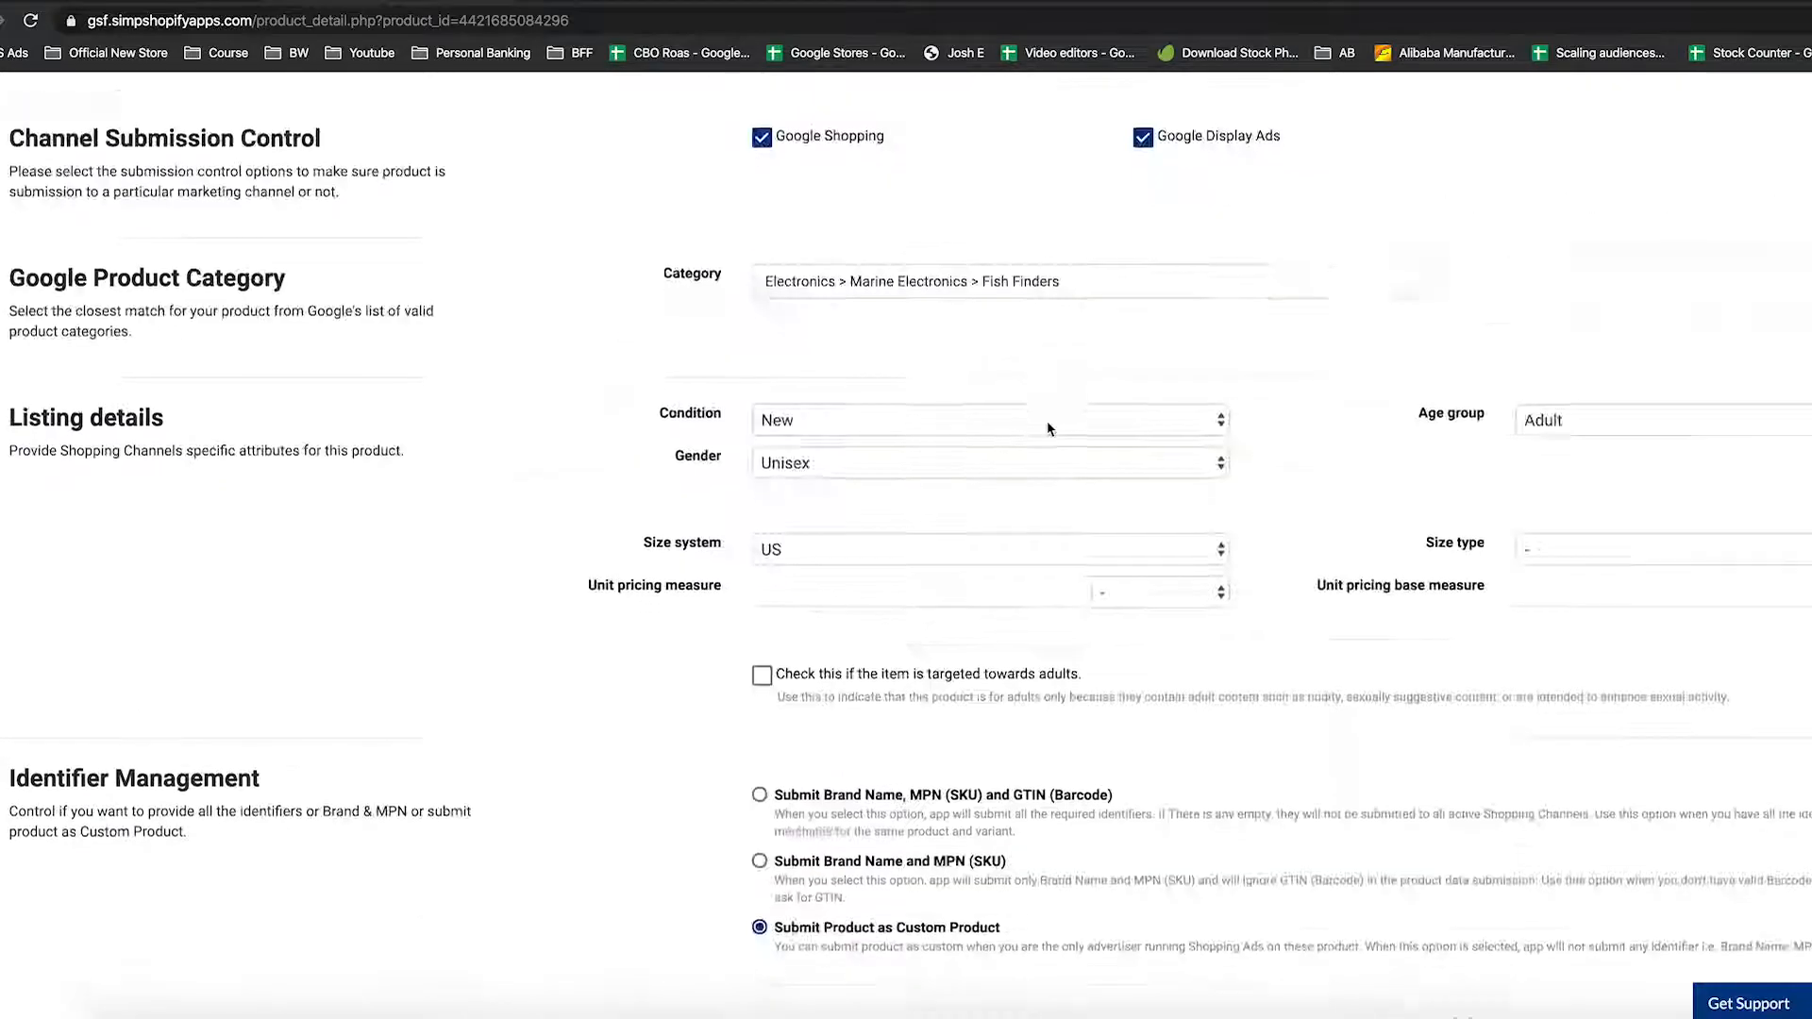
scroll(1047, 426, down, 4)
scroll(1048, 430, down, 7)
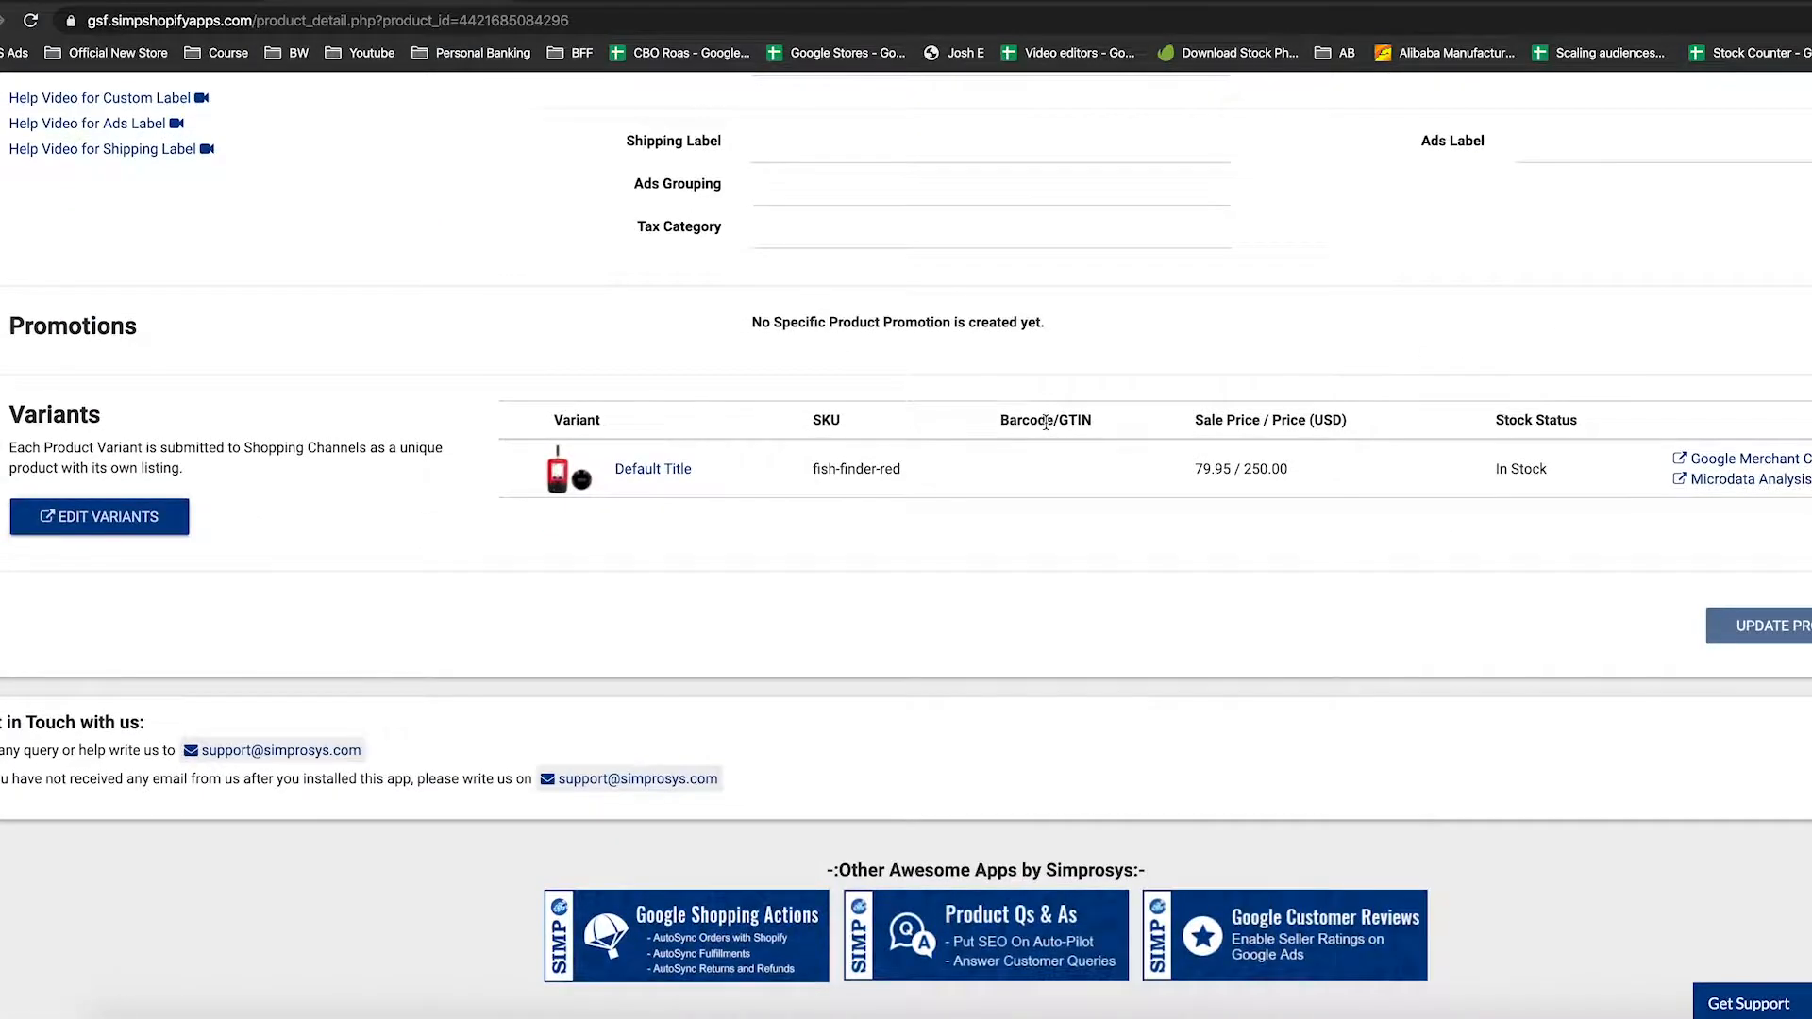
scroll(1046, 423, up, 10)
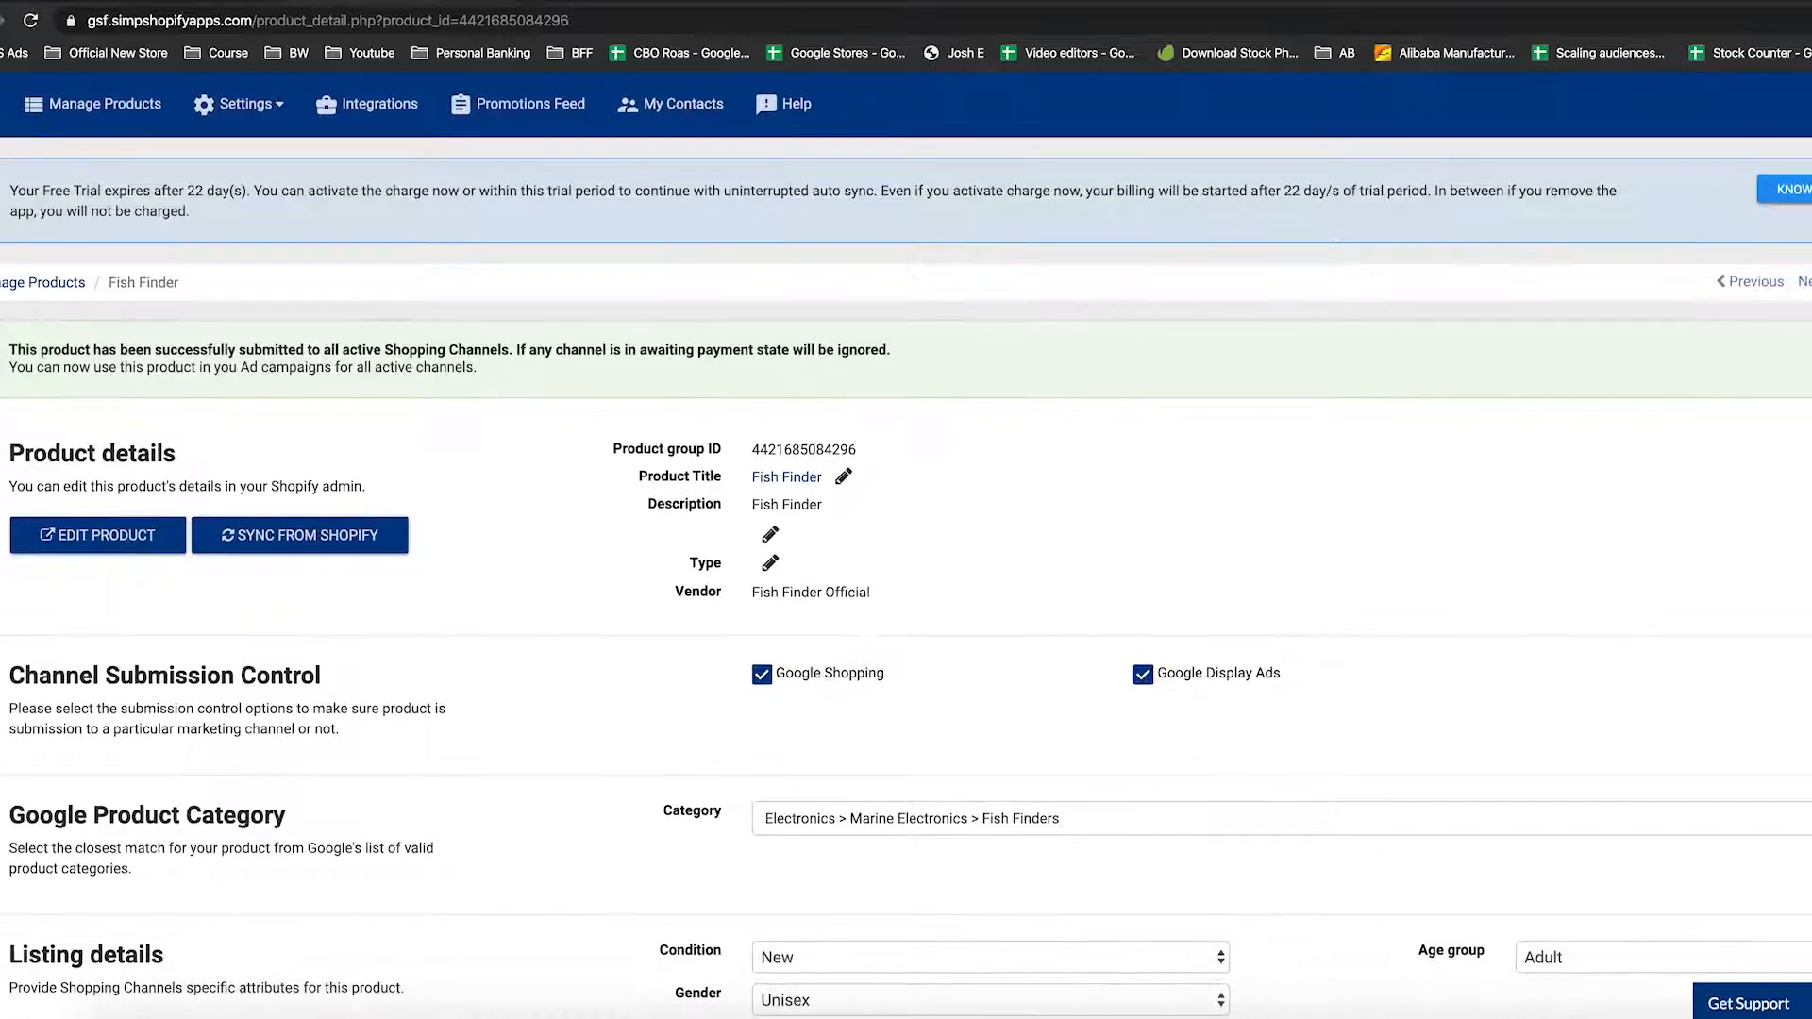